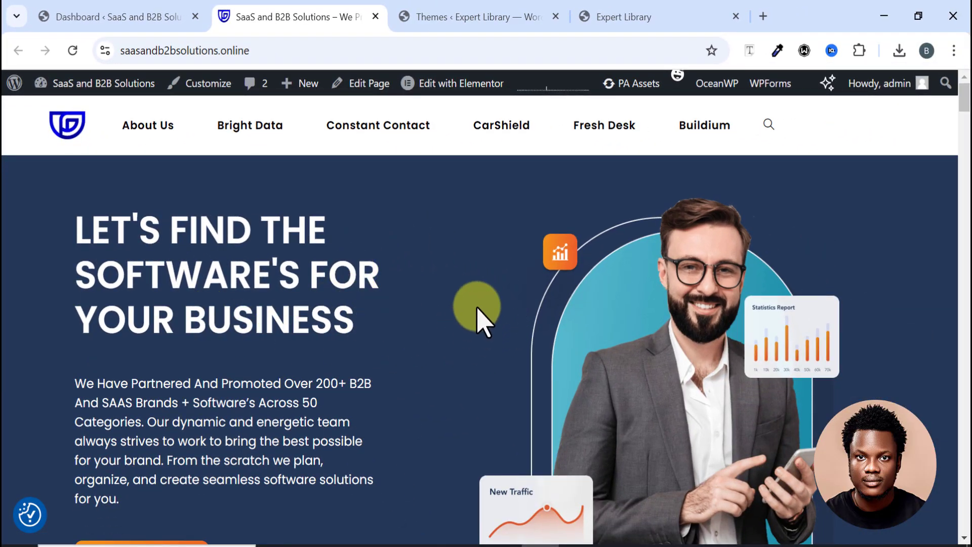
Step: Scroll through the SaaS and B2B Solutions homepage, then return to its top
{"action": "scroll", "coordinate": [455, 299], "scroll_direction": "down", "scroll_amount": 1}
{"action": "scroll", "coordinate": [454, 299], "scroll_direction": "down", "scroll_amount": 10}
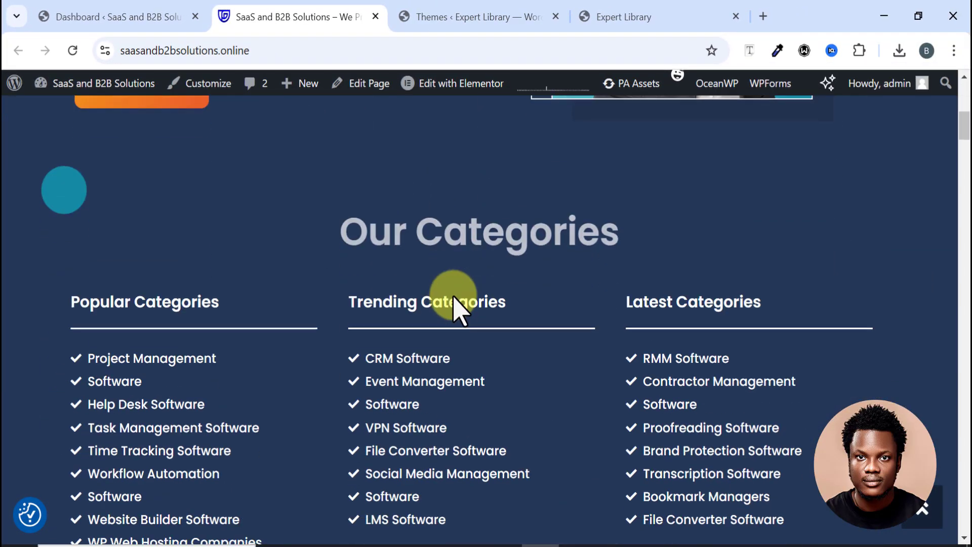
{"action": "scroll", "coordinate": [453, 299], "scroll_direction": "down", "scroll_amount": 3}
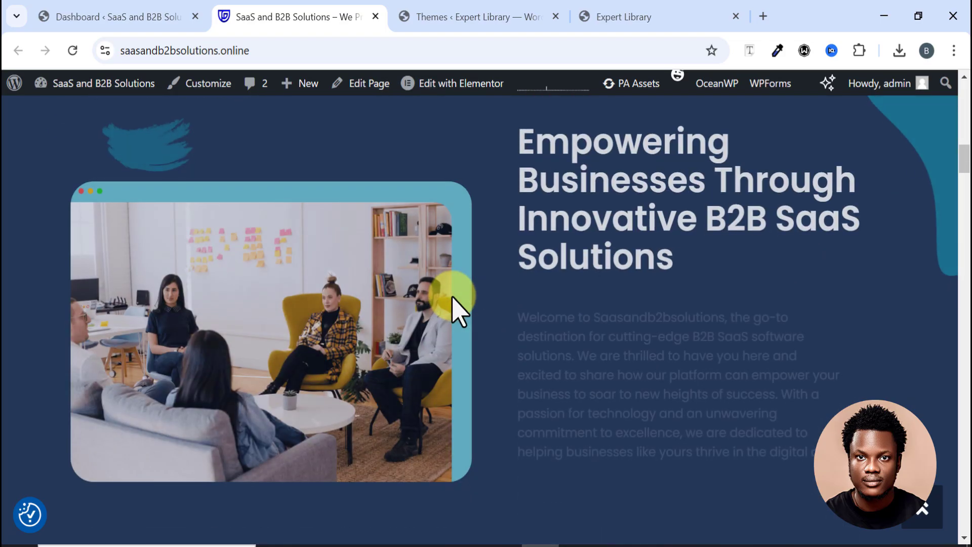
{"action": "scroll", "coordinate": [453, 299], "scroll_direction": "down", "scroll_amount": 9}
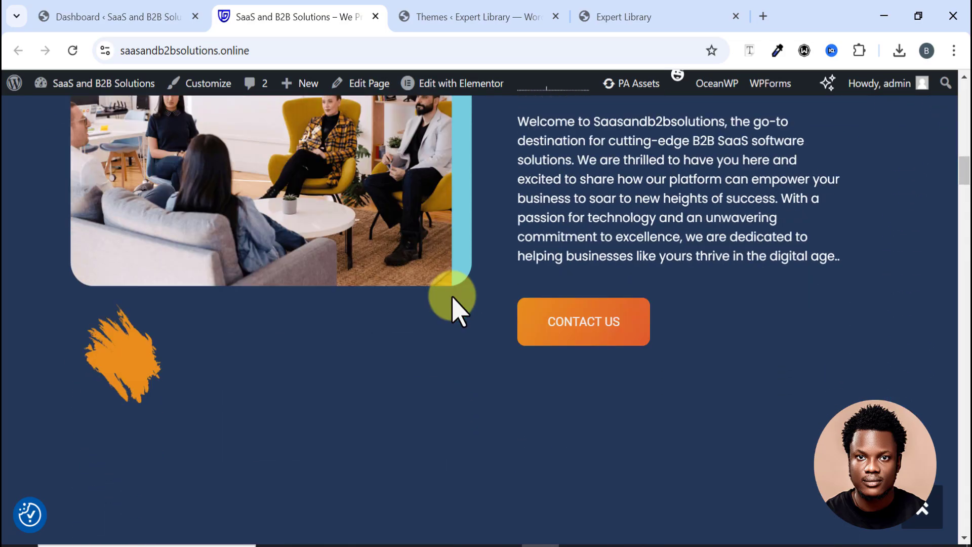
{"action": "scroll", "coordinate": [452, 299], "scroll_direction": "down", "scroll_amount": 11}
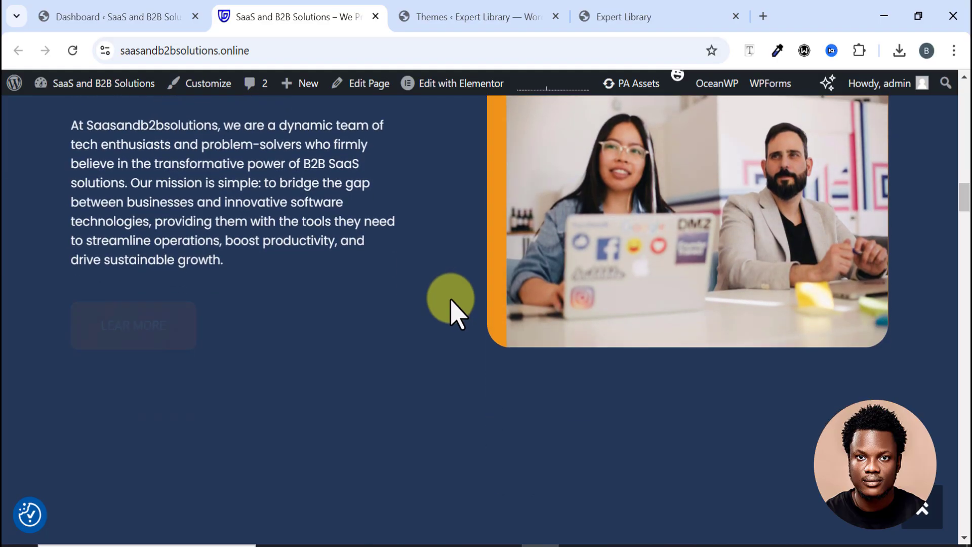
{"action": "scroll", "coordinate": [452, 300], "scroll_direction": "down", "scroll_amount": 11}
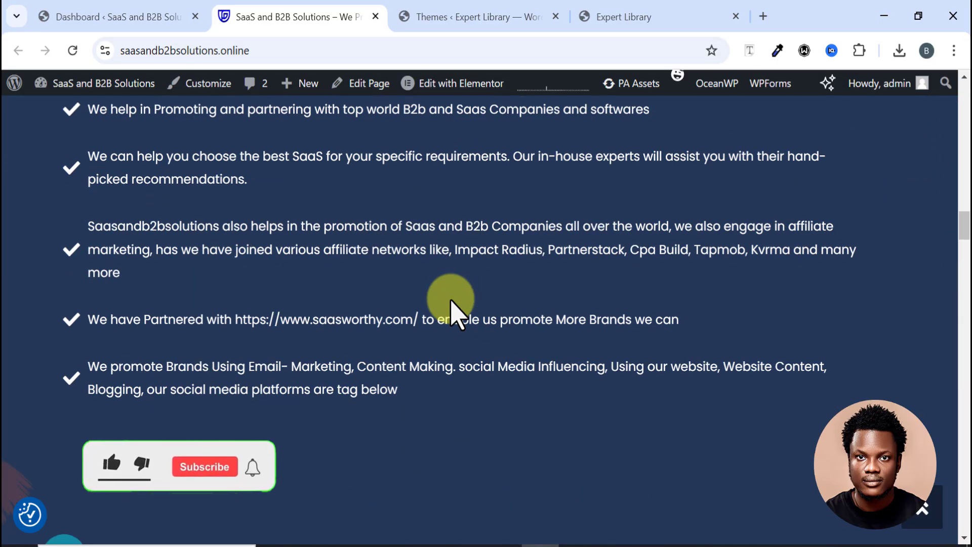
{"action": "scroll", "coordinate": [452, 301], "scroll_direction": "down", "scroll_amount": 16}
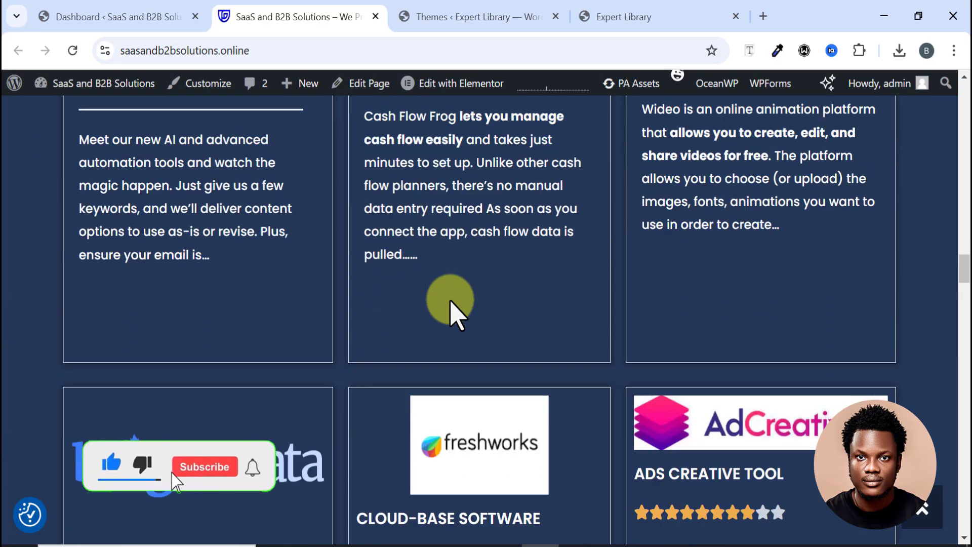
{"action": "scroll", "coordinate": [451, 311], "scroll_direction": "down", "scroll_amount": 12}
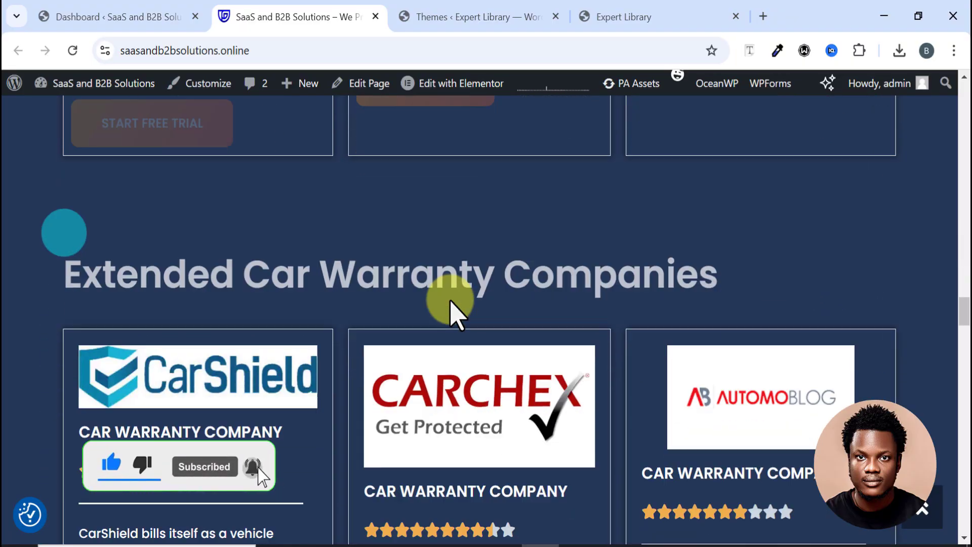
{"action": "scroll", "coordinate": [452, 312], "scroll_direction": "down", "scroll_amount": 16}
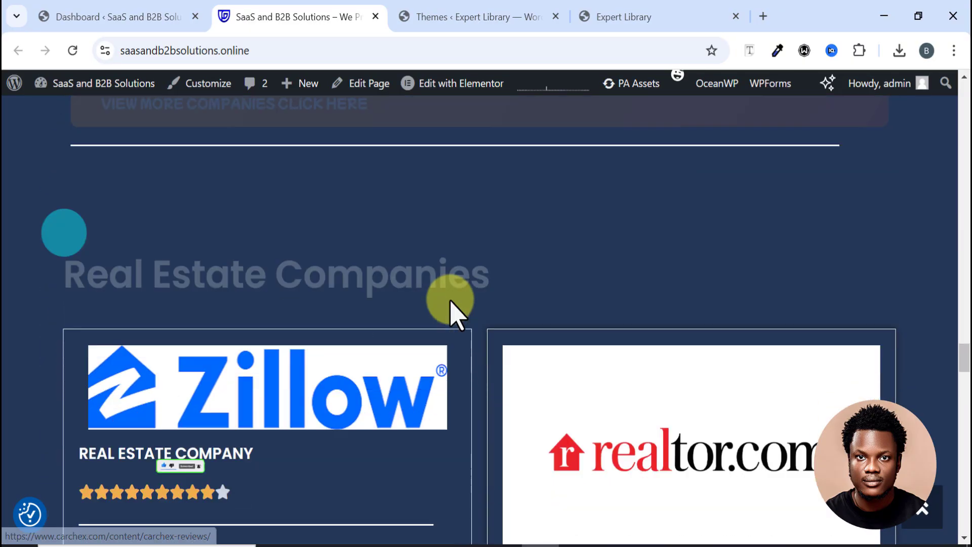
{"action": "scroll", "coordinate": [450, 303], "scroll_direction": "down", "scroll_amount": 20}
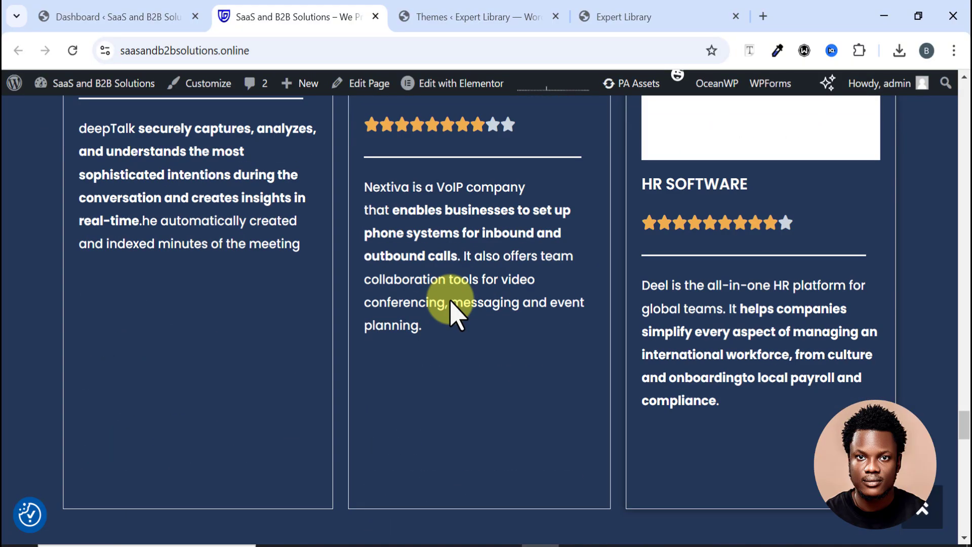
{"action": "scroll", "coordinate": [456, 308], "scroll_direction": "down", "scroll_amount": 12}
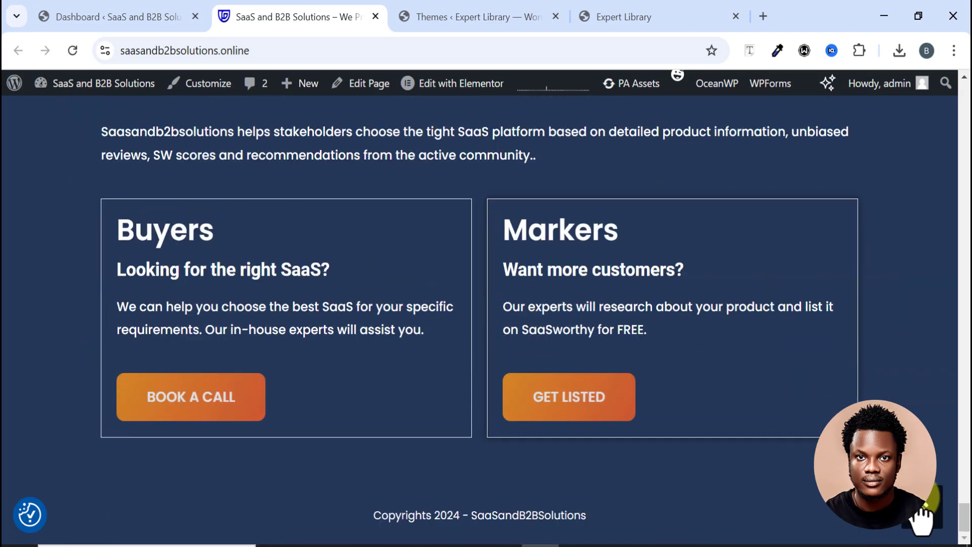
{"action": "left_click", "coordinate": [919, 522]}
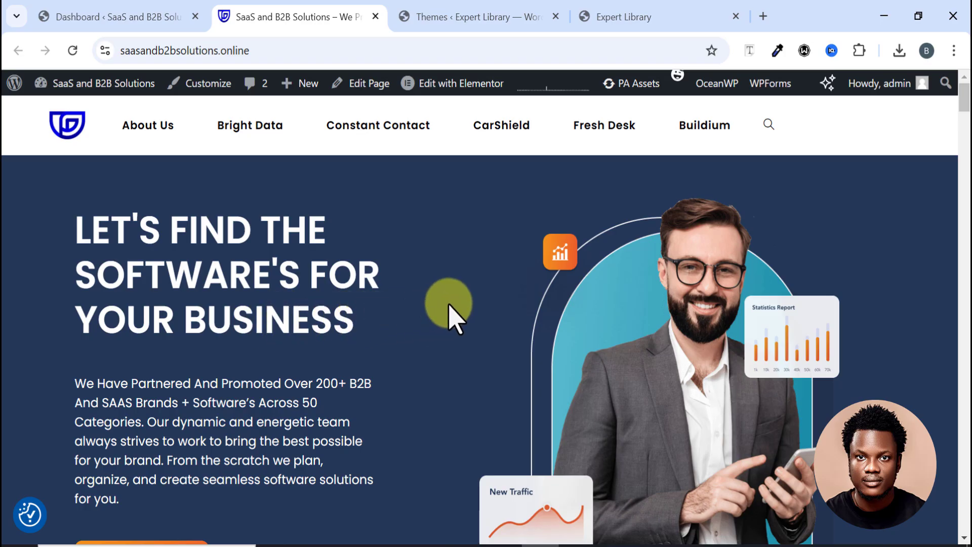
Step: Compare the old homepage with the new Expert Library site and its blog
{"action": "left_click", "coordinate": [627, 18]}
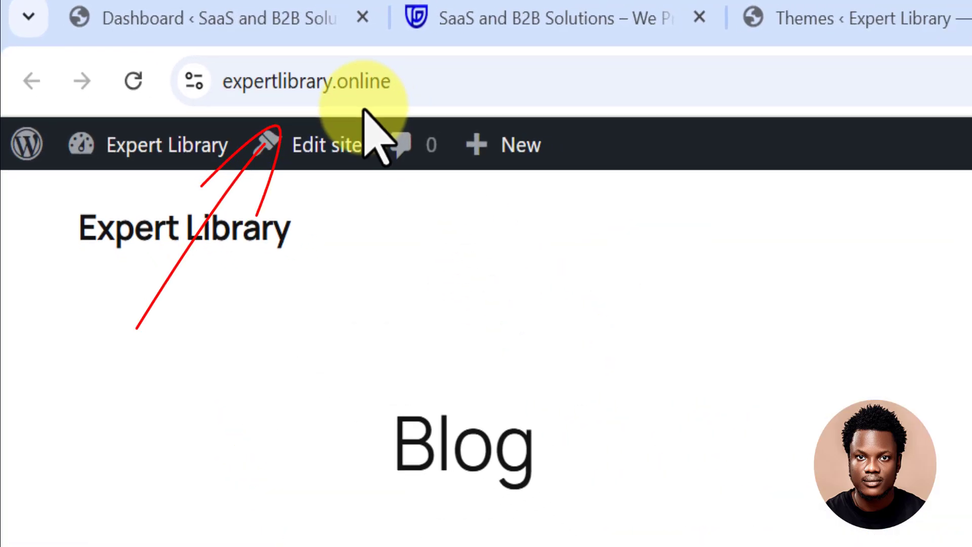
{"action": "scroll", "coordinate": [255, 302], "scroll_direction": "down", "scroll_amount": 2}
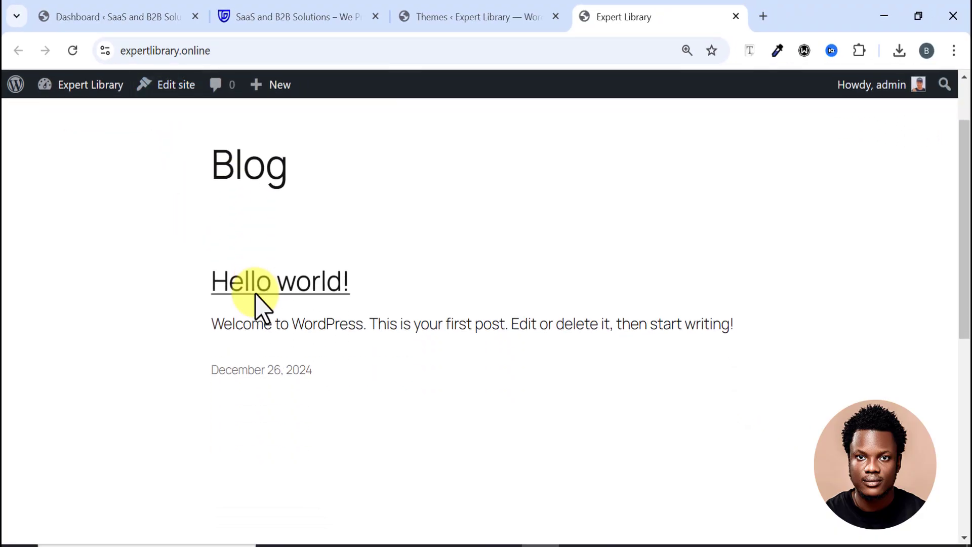
{"action": "scroll", "coordinate": [255, 303], "scroll_direction": "up", "scroll_amount": 2}
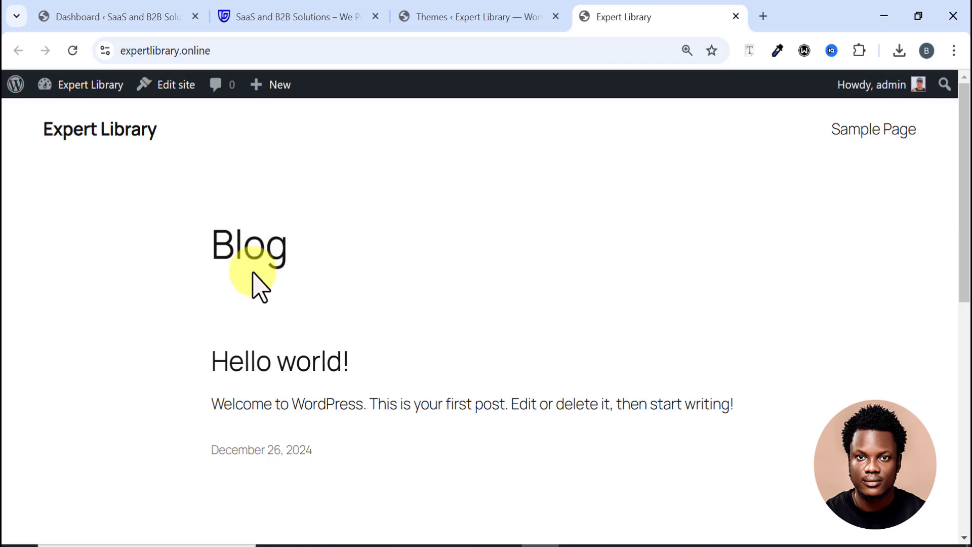
{"action": "left_click", "coordinate": [263, 18]}
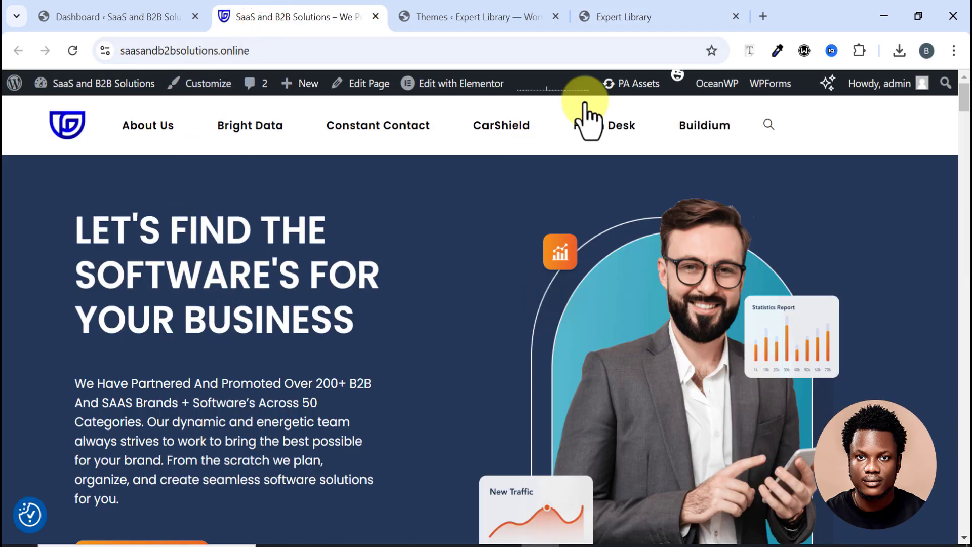
{"action": "left_click", "coordinate": [649, 16]}
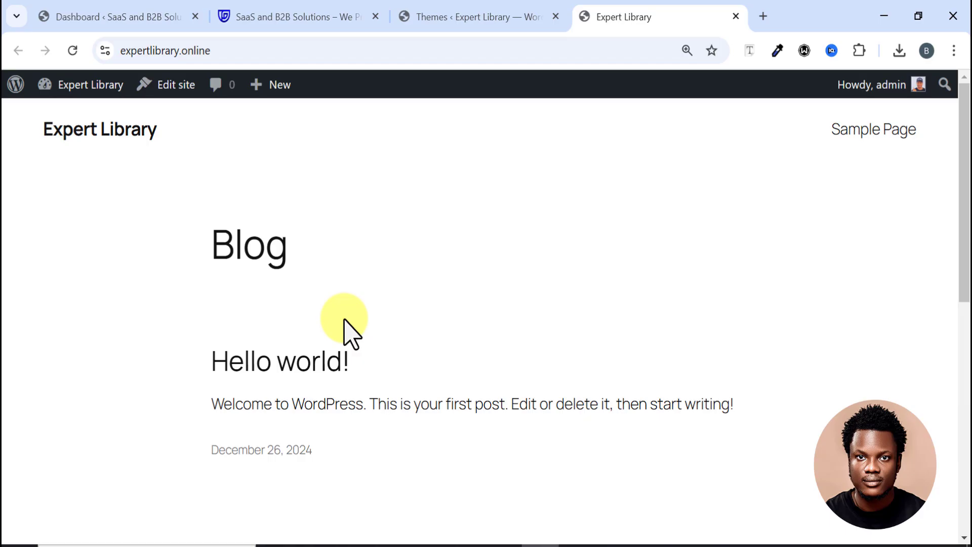
{"action": "left_click", "coordinate": [253, 19]}
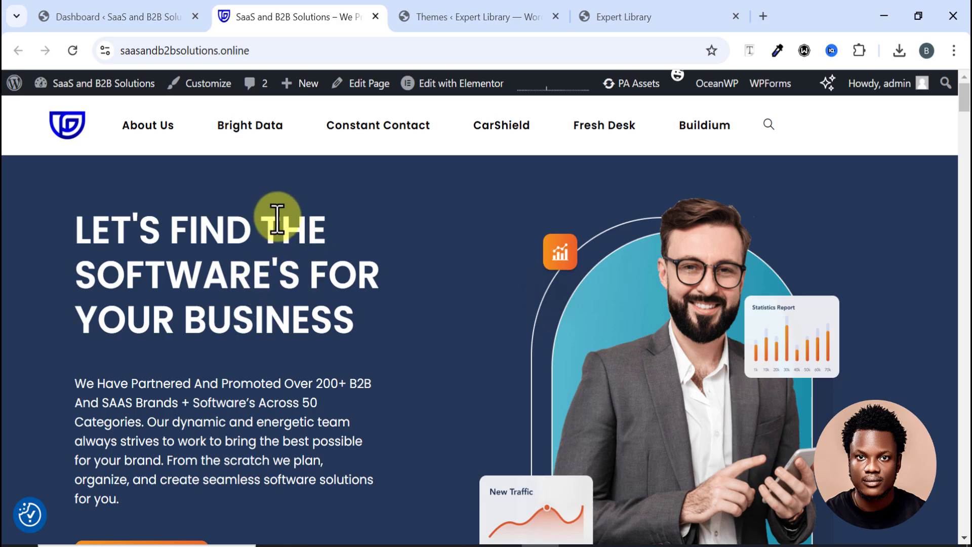
Step: Switch to the old site's admin Dashboard and find Plugins > Add New Plugin in the sidebar
{"action": "left_click", "coordinate": [136, 20]}
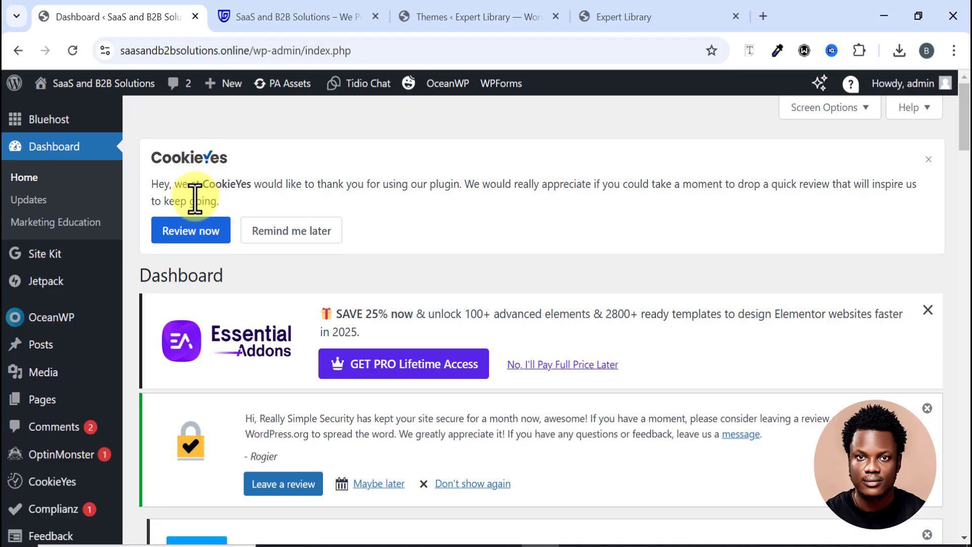
{"action": "scroll", "coordinate": [208, 220], "scroll_direction": "down", "scroll_amount": 3}
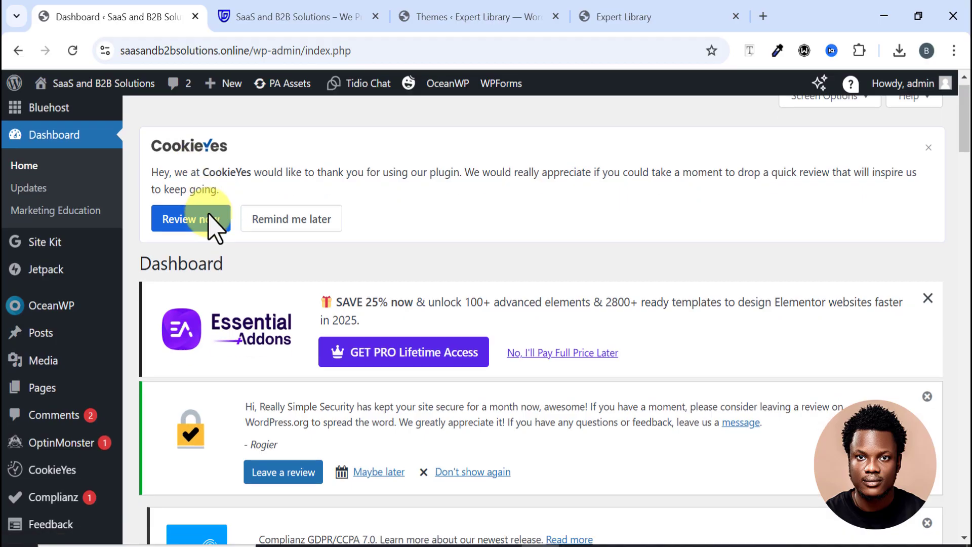
{"action": "scroll", "coordinate": [212, 233], "scroll_direction": "up", "scroll_amount": 3}
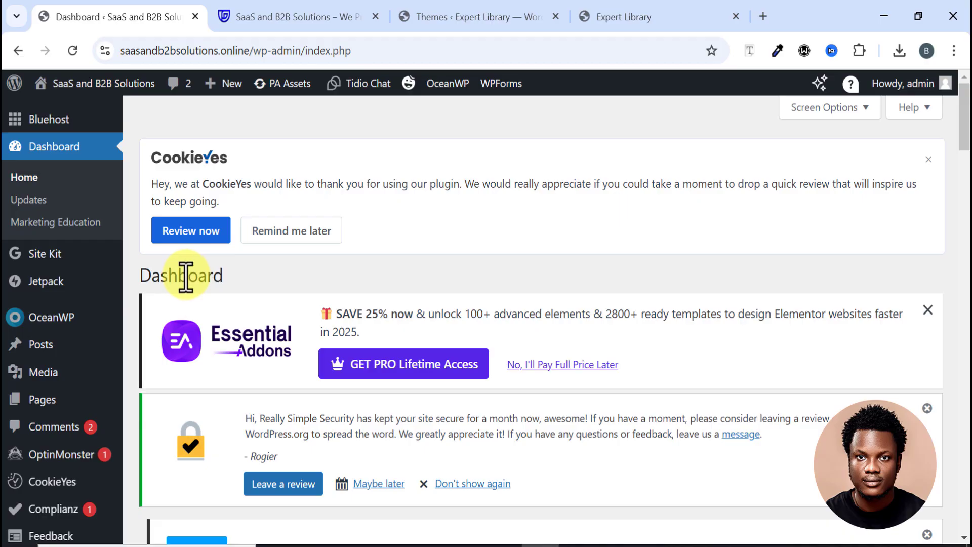
{"action": "scroll", "coordinate": [15, 330], "scroll_direction": "down", "scroll_amount": 5}
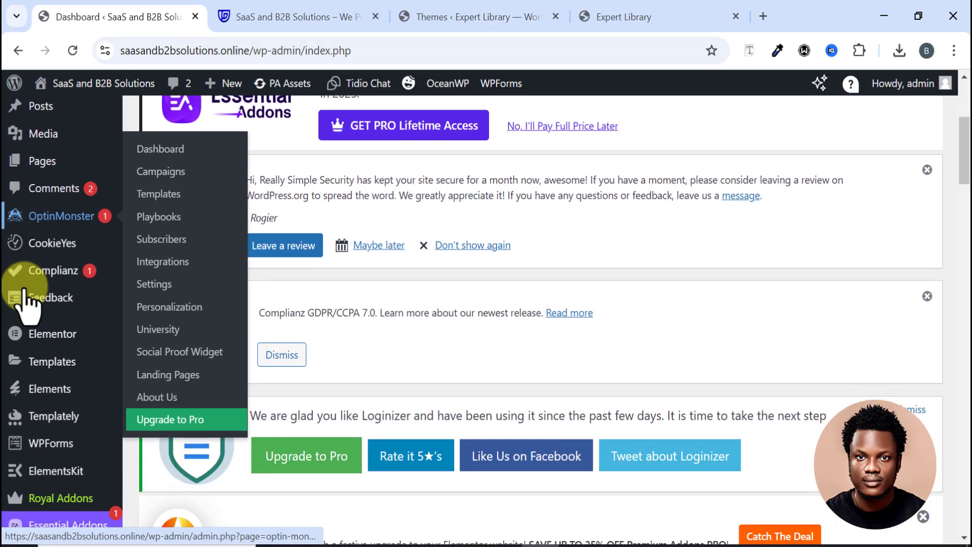
{"action": "mouse_move", "coordinate": [29, 350]}
{"action": "scroll", "coordinate": [29, 355], "scroll_direction": "up", "scroll_amount": 3}
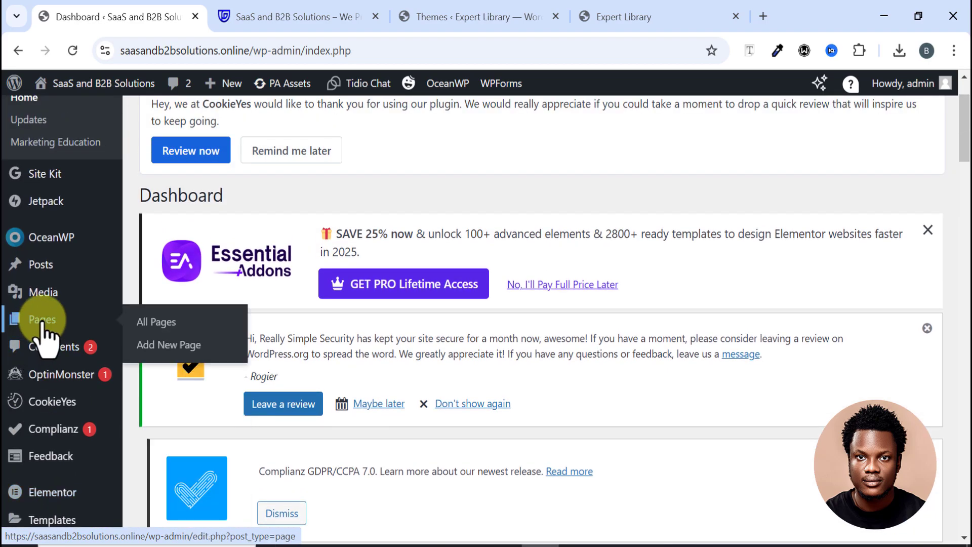
{"action": "mouse_move", "coordinate": [53, 297]}
{"action": "scroll", "coordinate": [50, 304], "scroll_direction": "down", "scroll_amount": 8}
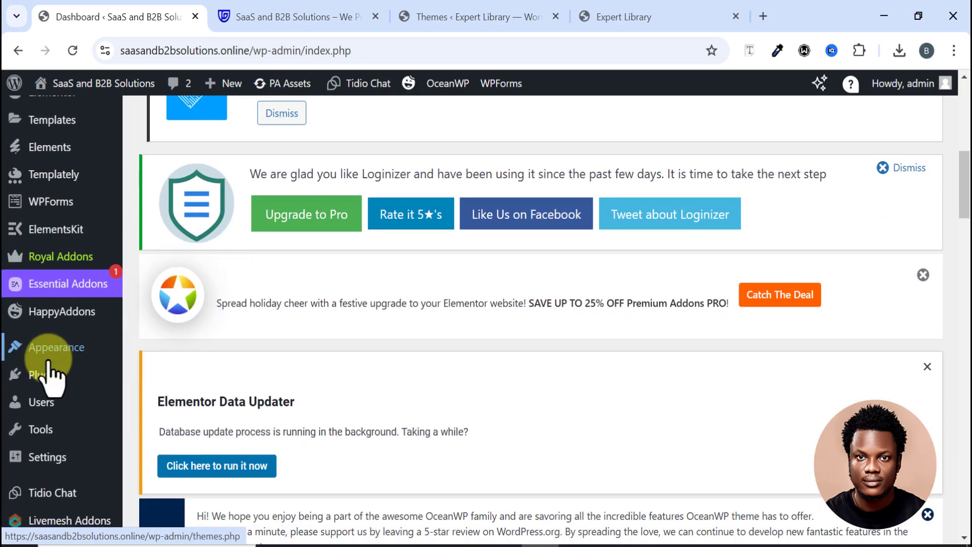
{"action": "mouse_move", "coordinate": [46, 380]}
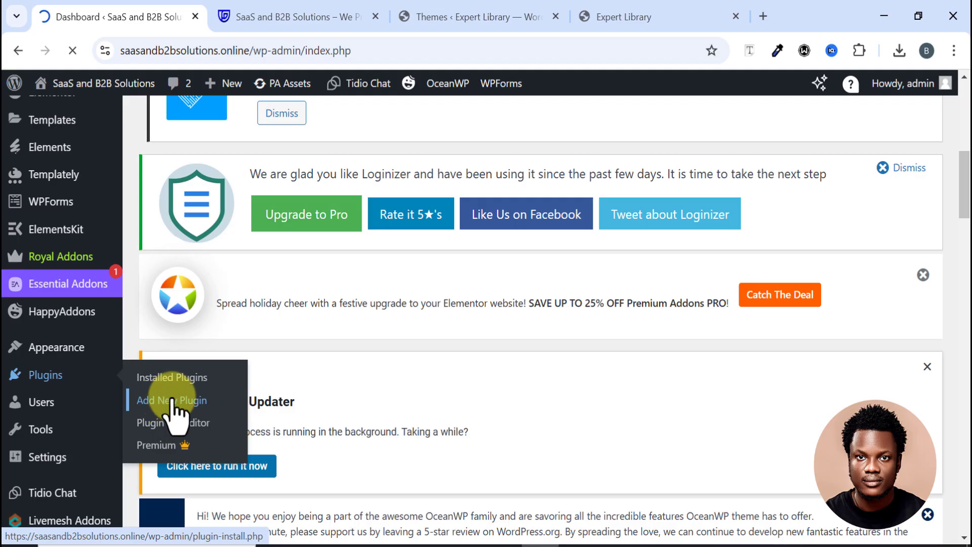
Step: Find All-in-One WP Migration and Backup in the 'all in one' search results and install it
{"action": "scroll", "coordinate": [225, 344], "scroll_direction": "down", "scroll_amount": 10}
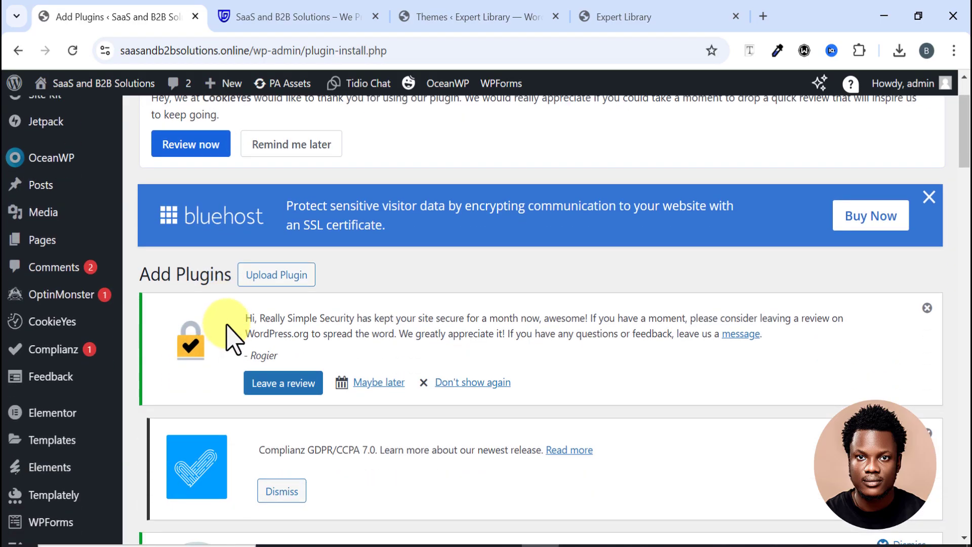
{"action": "scroll", "coordinate": [238, 328], "scroll_direction": "down", "scroll_amount": 13}
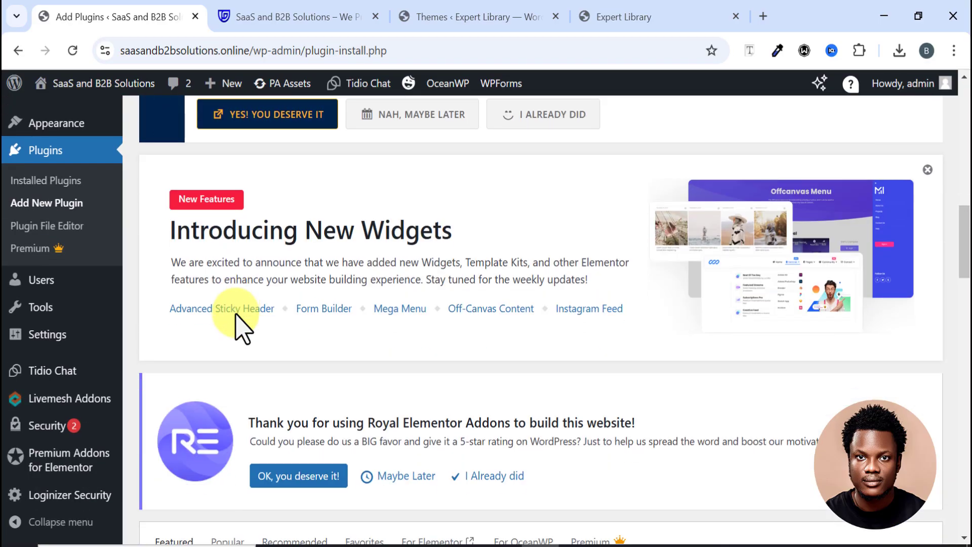
{"action": "scroll", "coordinate": [243, 192], "scroll_direction": "up", "scroll_amount": 3}
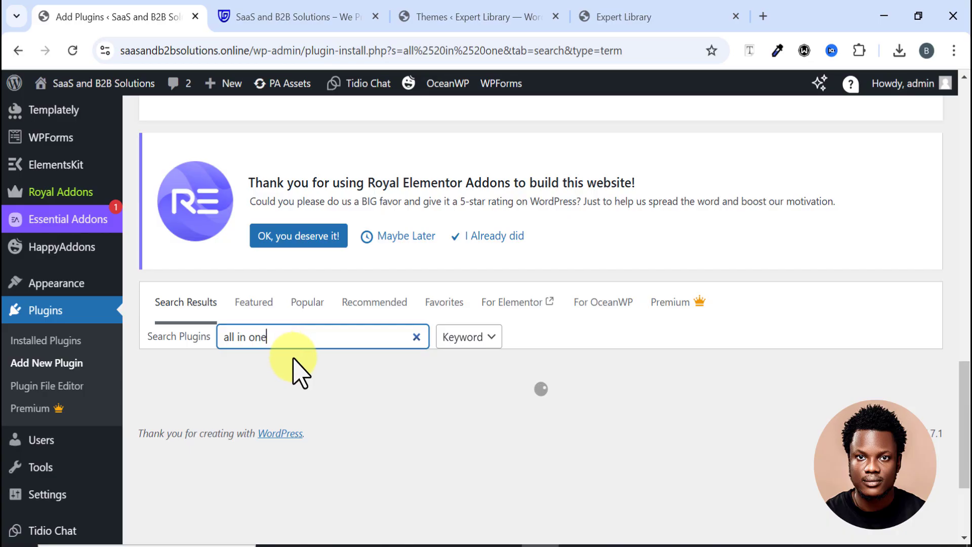
{"action": "scroll", "coordinate": [390, 390], "scroll_direction": "down", "scroll_amount": 7}
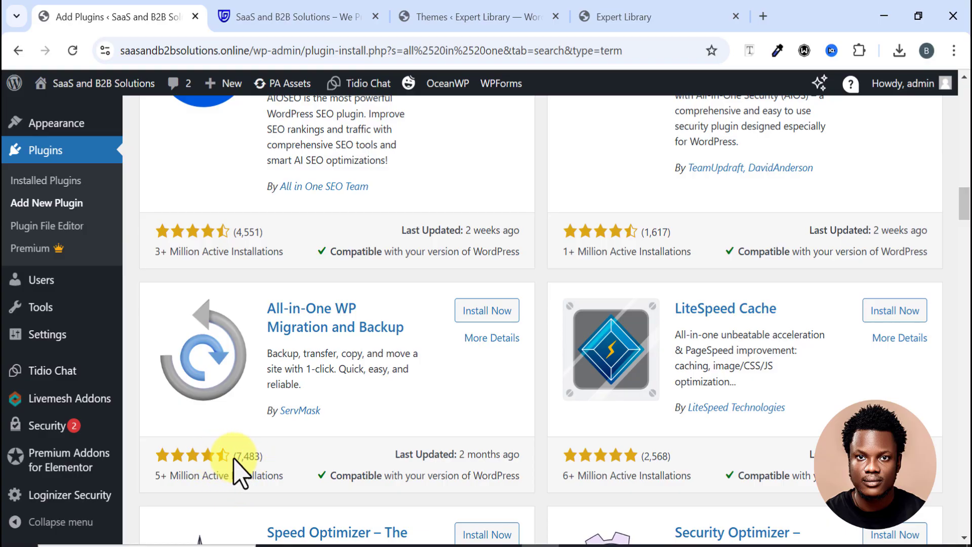
{"action": "left_click", "coordinate": [486, 312]}
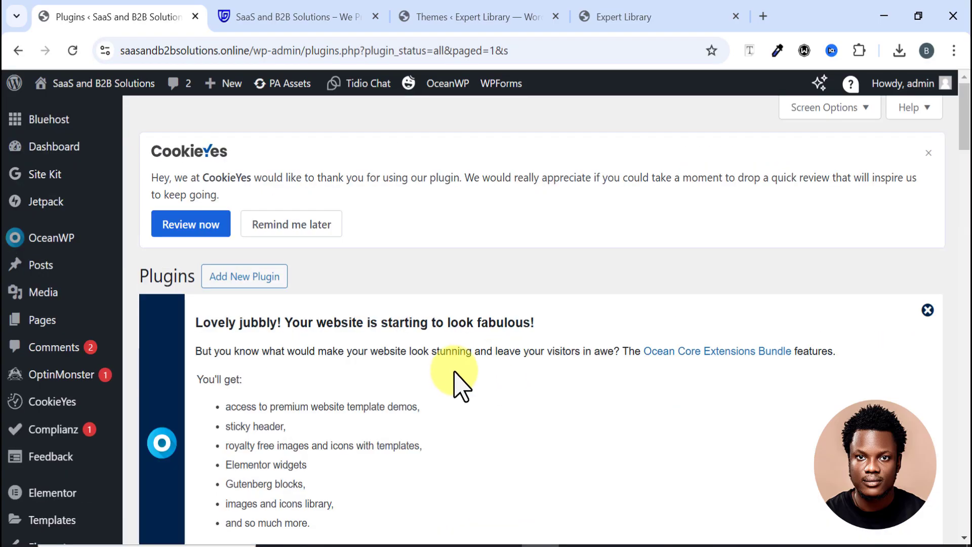
Step: Go from the Plugins list to All-in-One WP Migration's Export page in the sidebar
{"action": "scroll", "coordinate": [414, 372], "scroll_direction": "down", "scroll_amount": 10}
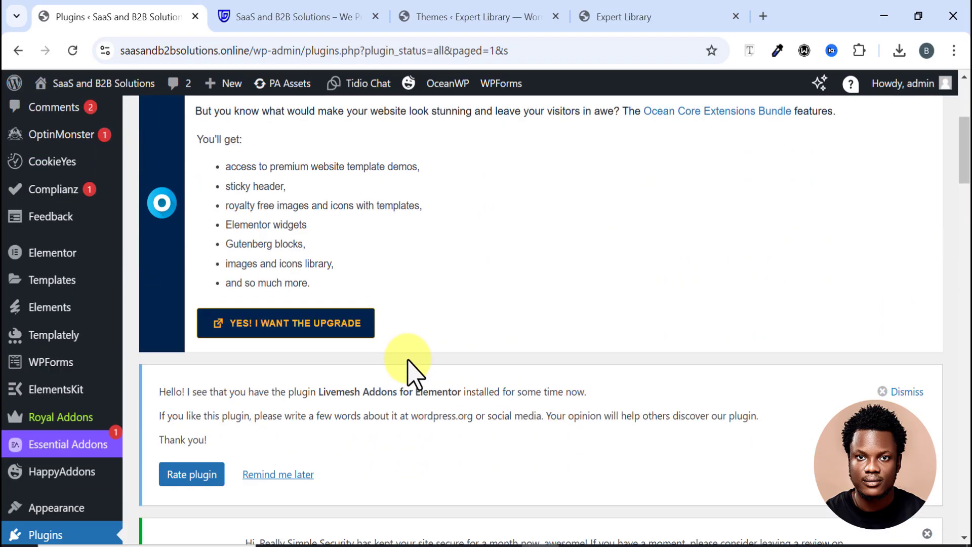
{"action": "scroll", "coordinate": [408, 361], "scroll_direction": "down", "scroll_amount": 12}
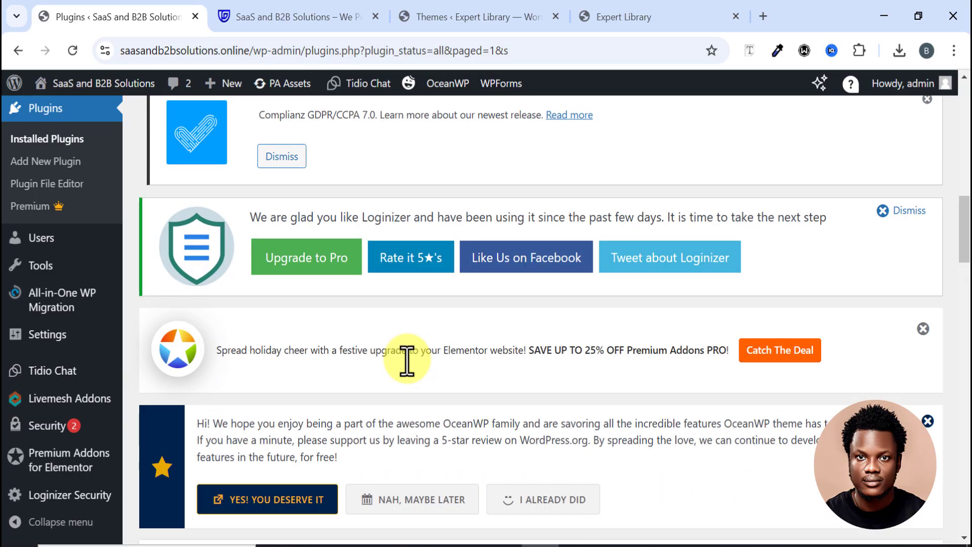
{"action": "scroll", "coordinate": [408, 361], "scroll_direction": "down", "scroll_amount": 10}
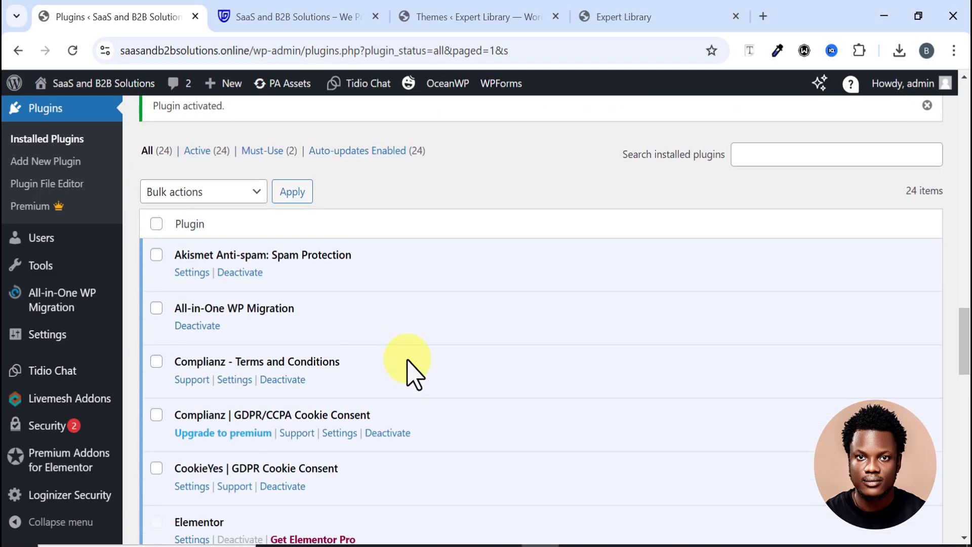
{"action": "scroll", "coordinate": [289, 304], "scroll_direction": "down", "scroll_amount": 2}
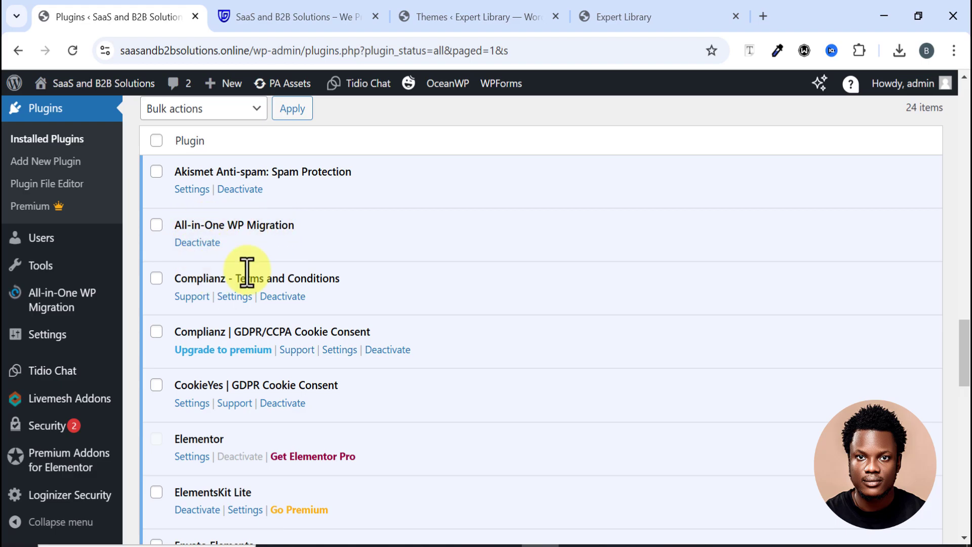
{"action": "scroll", "coordinate": [250, 269], "scroll_direction": "down", "scroll_amount": 4}
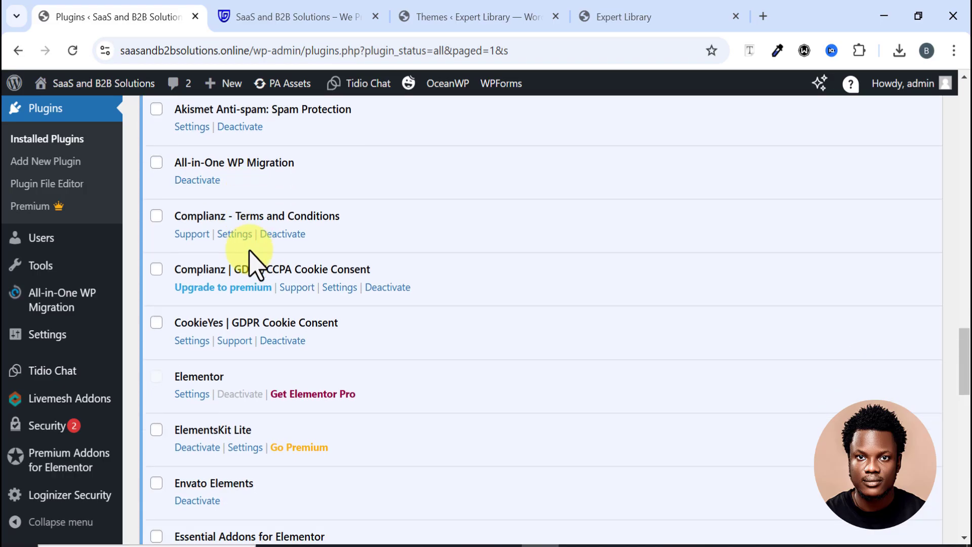
{"action": "scroll", "coordinate": [228, 263], "scroll_direction": "up", "scroll_amount": 4}
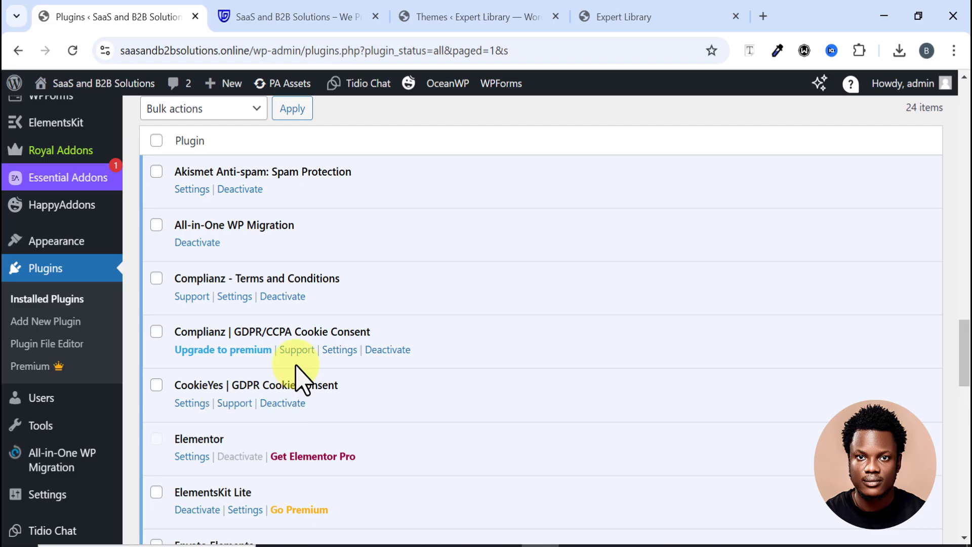
{"action": "scroll", "coordinate": [281, 324], "scroll_direction": "down", "scroll_amount": 2}
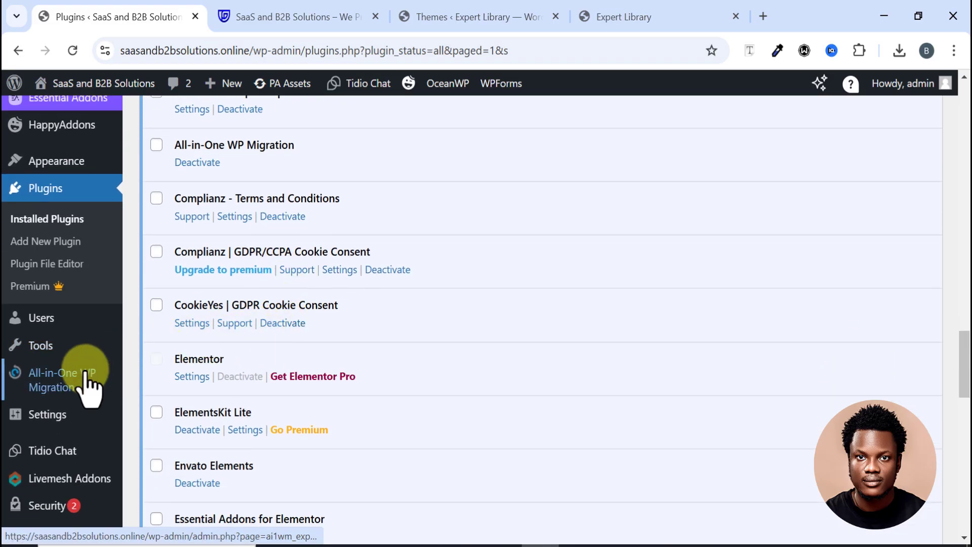
{"action": "mouse_move", "coordinate": [65, 390]}
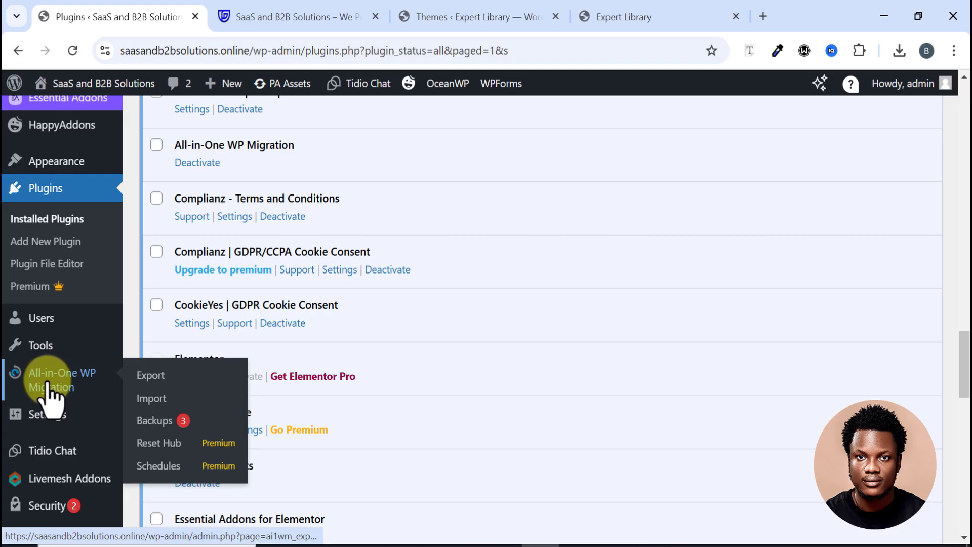
{"action": "left_click", "coordinate": [149, 377]}
Step: Export the whole saasandb2bsolutions.online site to File, producing the 525 MB download
{"action": "scroll", "coordinate": [303, 306], "scroll_direction": "down", "scroll_amount": 5}
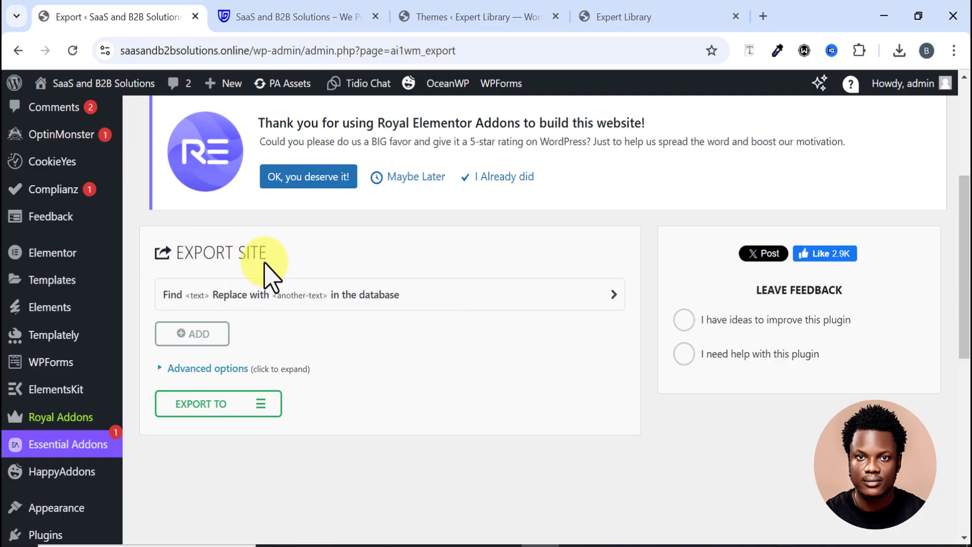
{"action": "scroll", "coordinate": [283, 358], "scroll_direction": "down", "scroll_amount": 2}
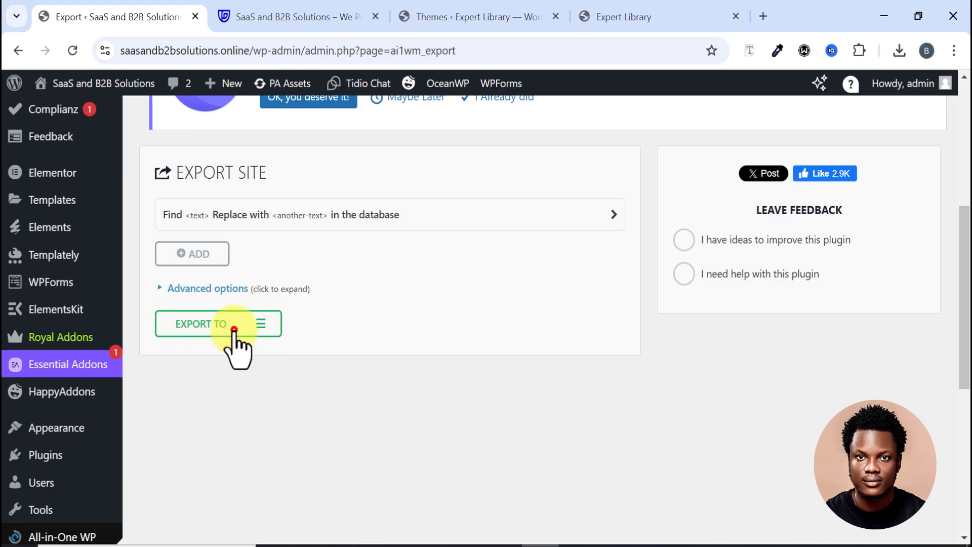
{"action": "left_click", "coordinate": [235, 330]}
{"action": "left_click", "coordinate": [190, 350]}
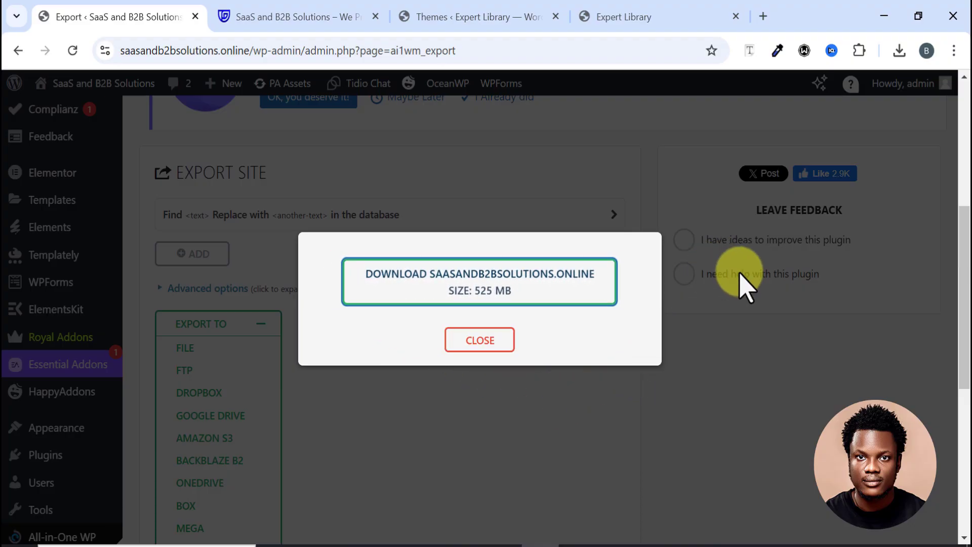
Step: Check the downloaded 525 MB .wpress export, then go to Expert Library's admin Dashboard
{"action": "left_click", "coordinate": [899, 50]}
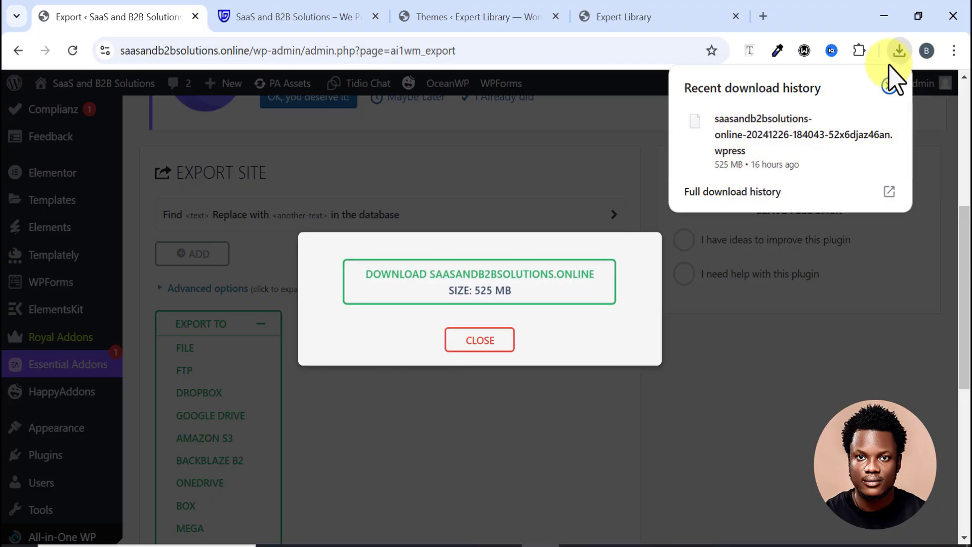
{"action": "left_click", "coordinate": [896, 50]}
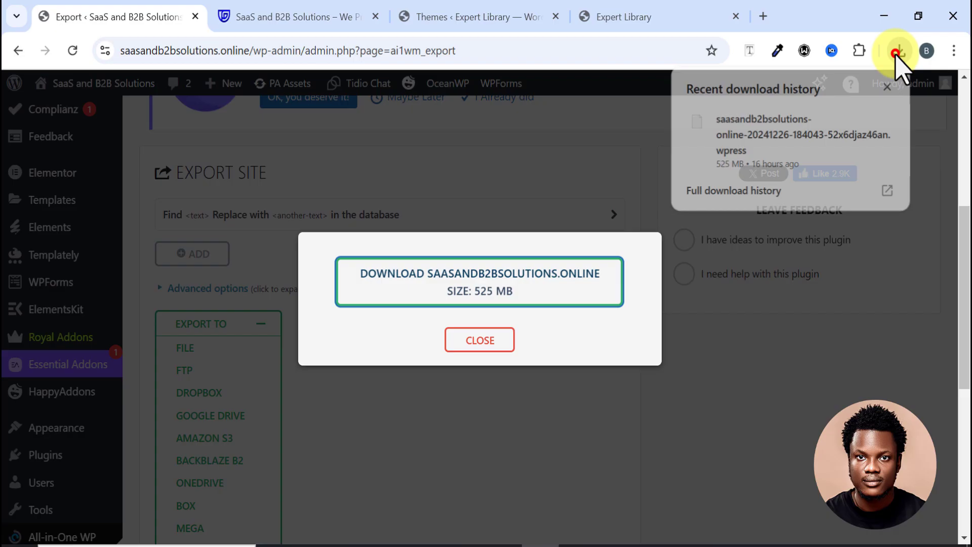
{"action": "left_click", "coordinate": [613, 21]}
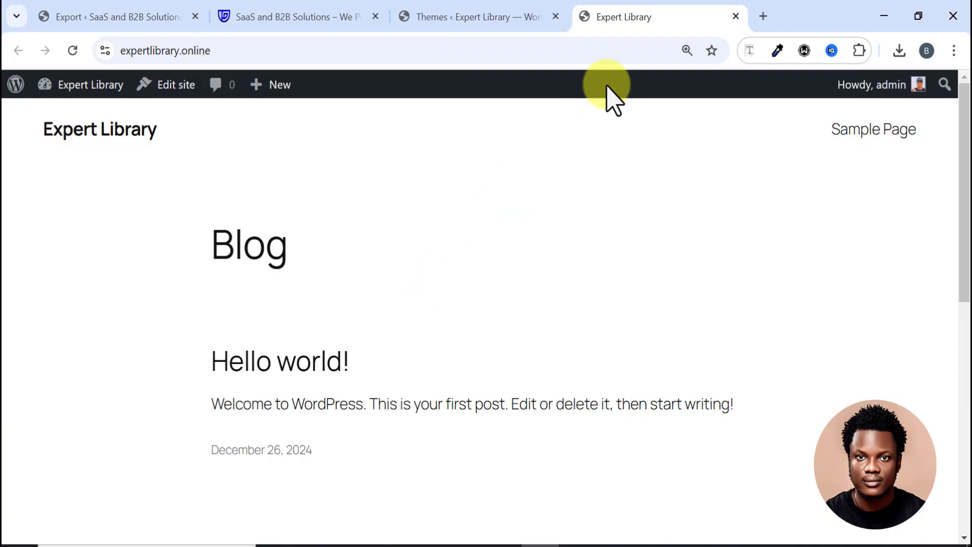
{"action": "left_click", "coordinate": [462, 22]}
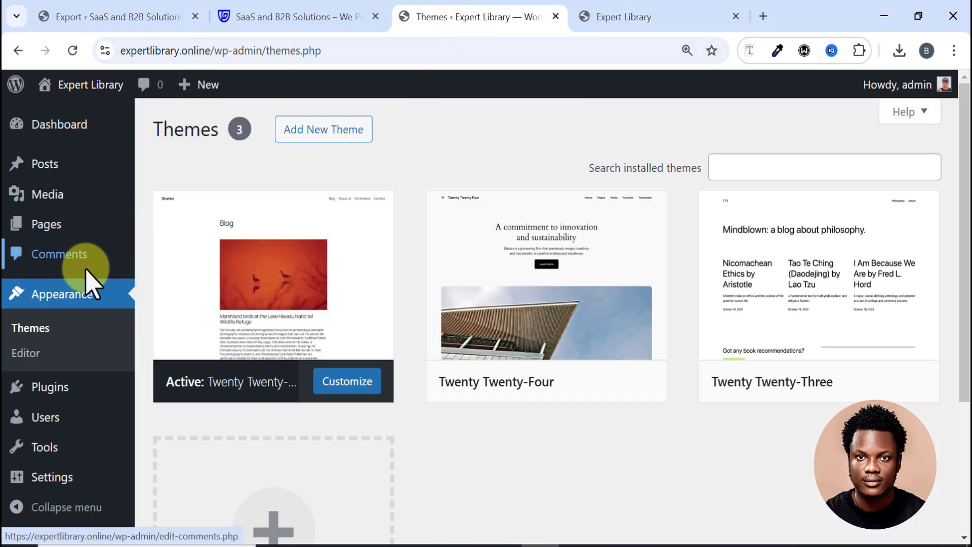
{"action": "left_click", "coordinate": [81, 136]}
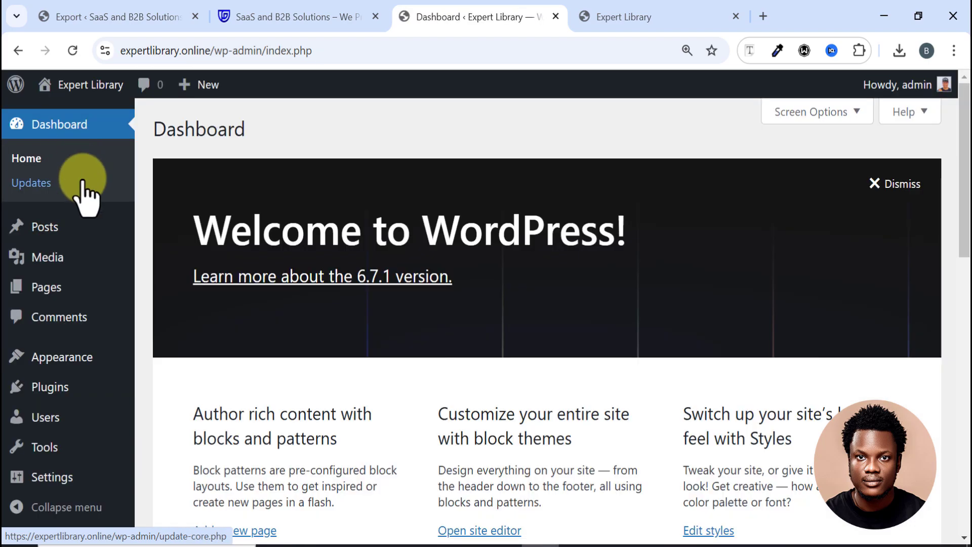
Step: Look over Expert Library's Dashboard, its WordPress 6.7.1 Welcome panel and Site Health boxes
{"action": "left_click", "coordinate": [96, 192]}
{"action": "scroll", "coordinate": [201, 292], "scroll_direction": "down", "scroll_amount": 7}
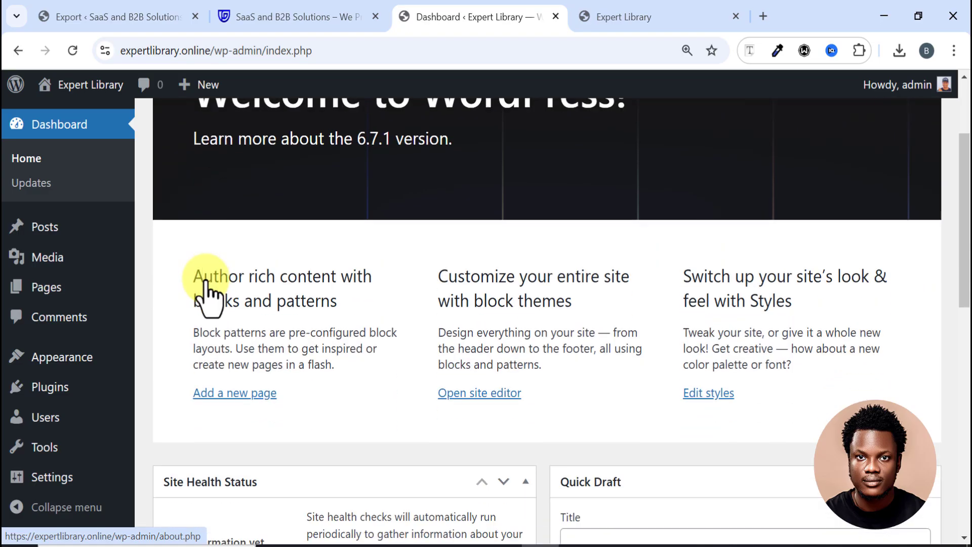
{"action": "scroll", "coordinate": [207, 294], "scroll_direction": "up", "scroll_amount": 6}
{"action": "scroll", "coordinate": [209, 296], "scroll_direction": "up", "scroll_amount": 2}
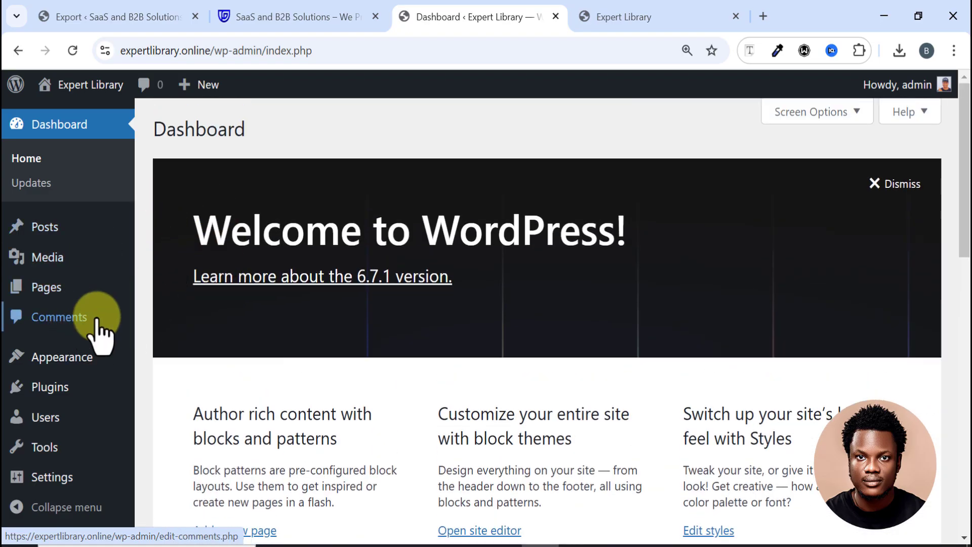
{"action": "scroll", "coordinate": [223, 314], "scroll_direction": "down", "scroll_amount": 3}
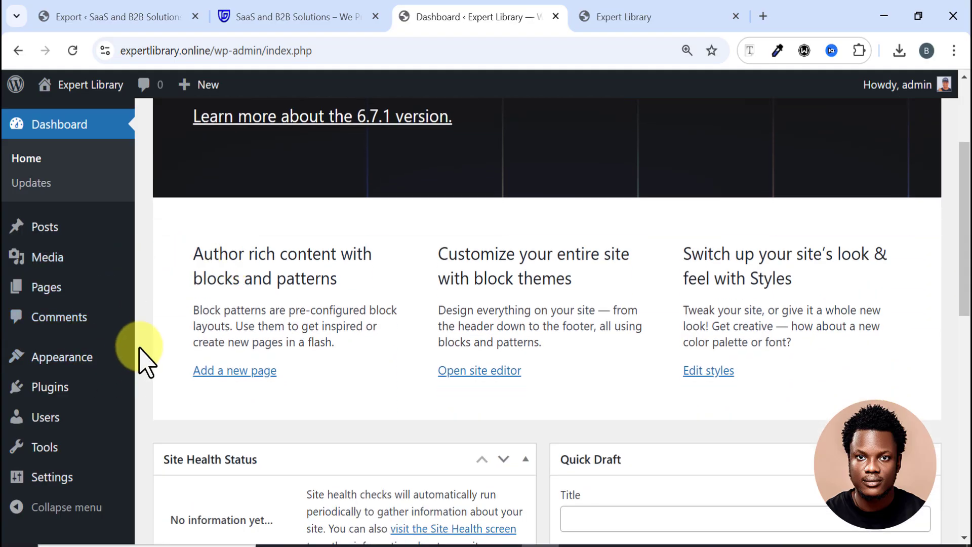
{"action": "scroll", "coordinate": [152, 357], "scroll_direction": "up", "scroll_amount": 3}
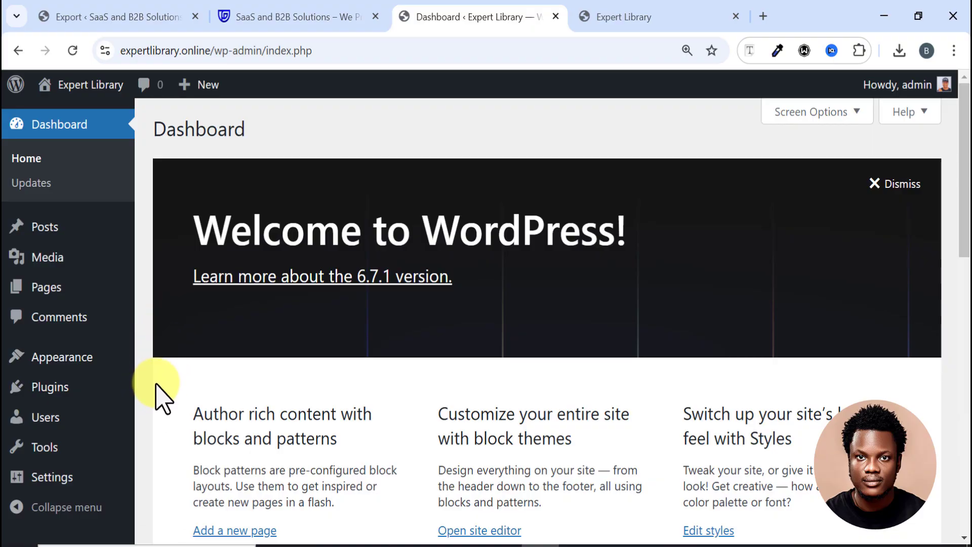
Step: Trash the Hello world! post with the Move to Trash bulk action in Posts
{"action": "left_click", "coordinate": [56, 226]}
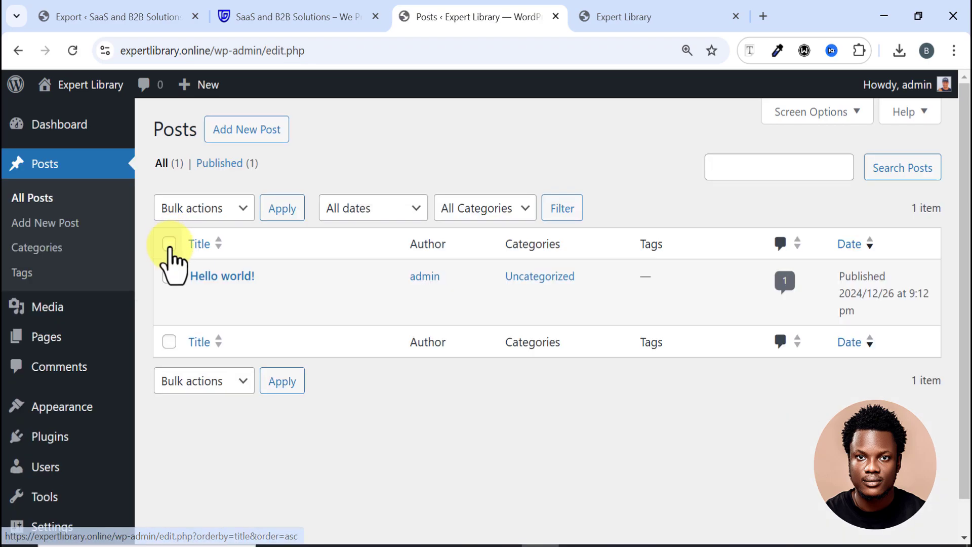
{"action": "left_click", "coordinate": [169, 244]}
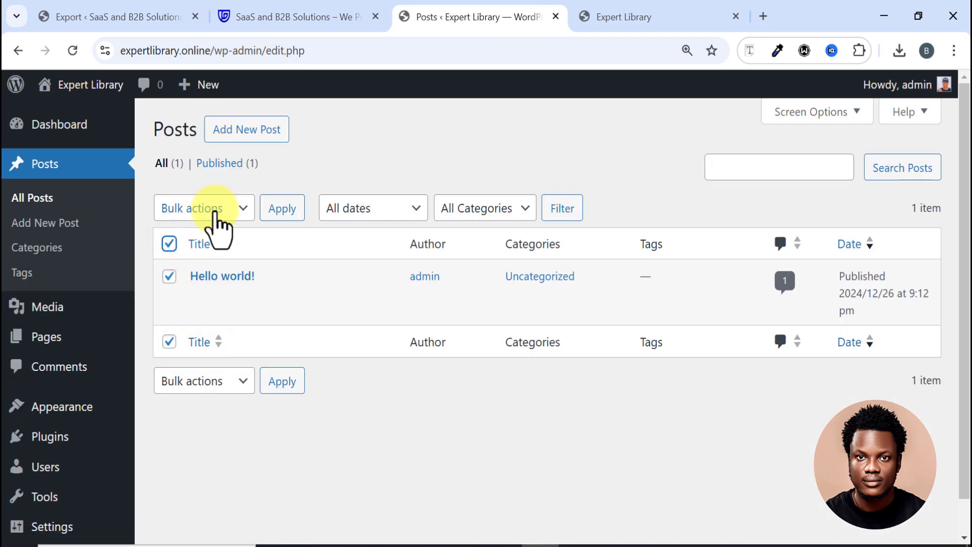
{"action": "left_click", "coordinate": [197, 278]}
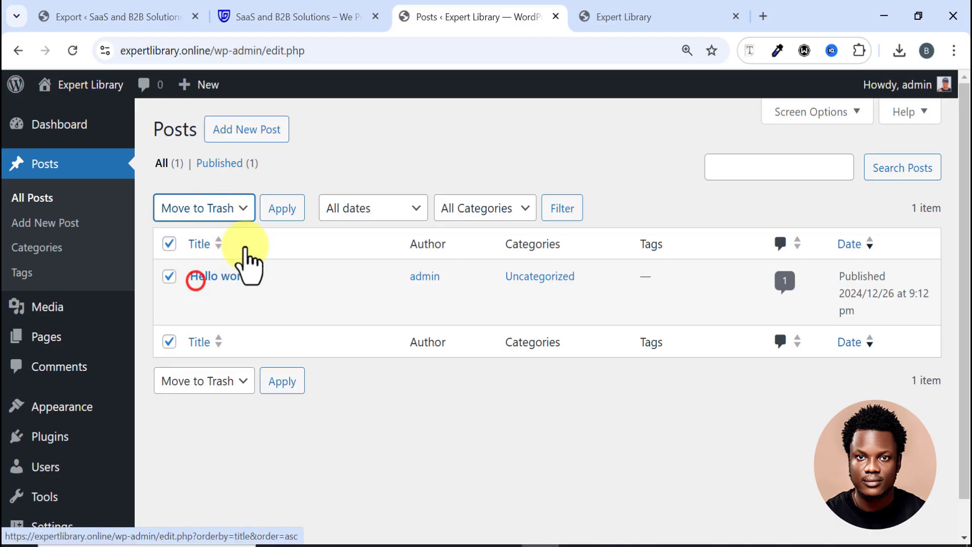
{"action": "left_click", "coordinate": [273, 212]}
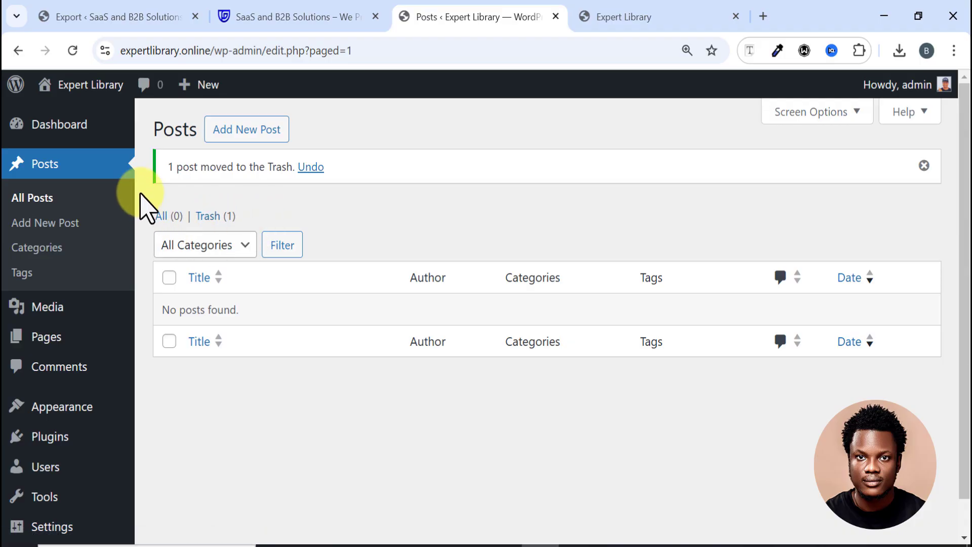
Step: Trash the Privacy Policy and Sample Page pages with the Move to Trash bulk action
{"action": "scroll", "coordinate": [77, 243], "scroll_direction": "down", "scroll_amount": 1}
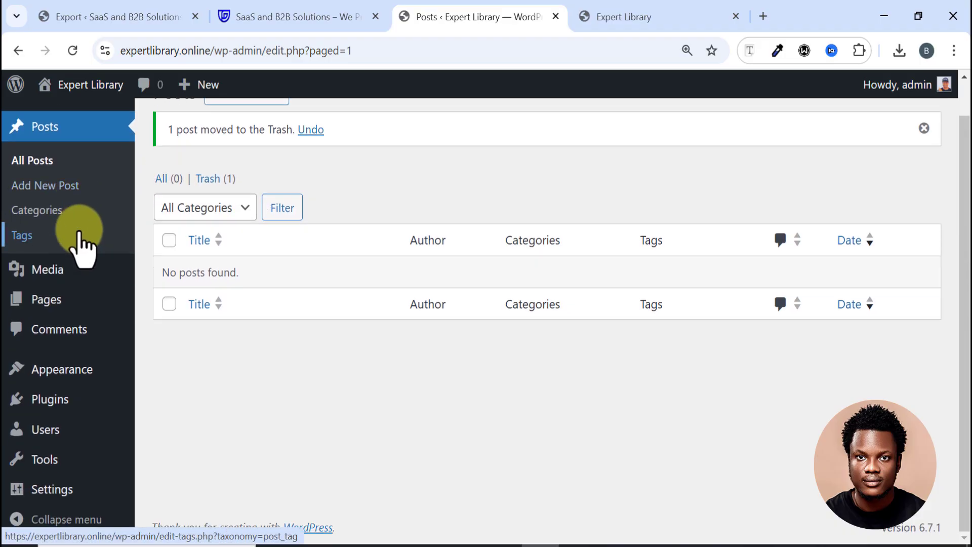
{"action": "left_click", "coordinate": [55, 299]}
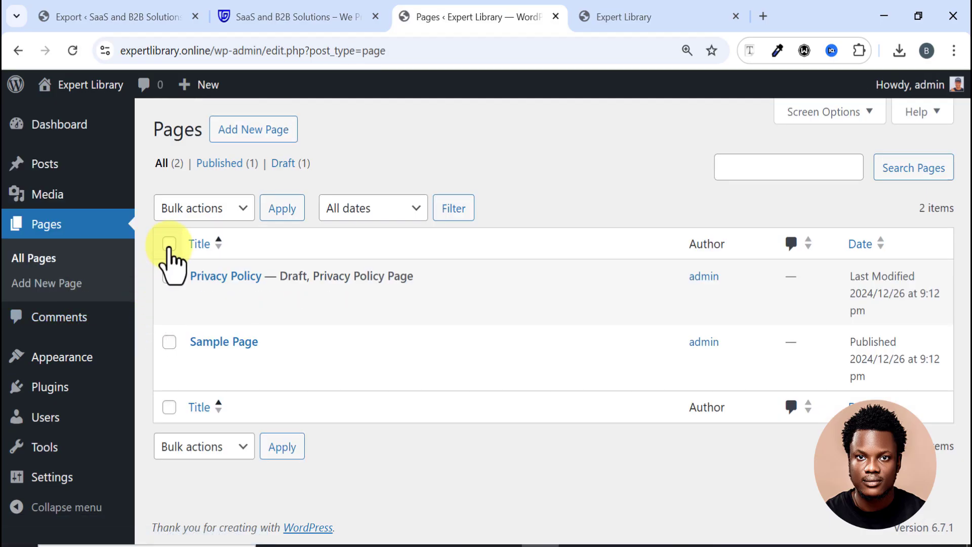
{"action": "left_click", "coordinate": [212, 213]}
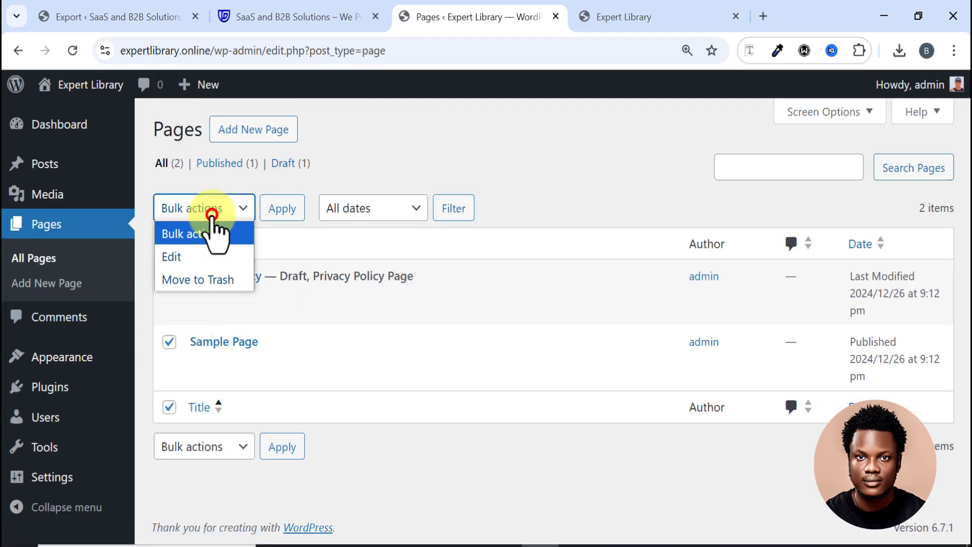
{"action": "left_click", "coordinate": [199, 281]}
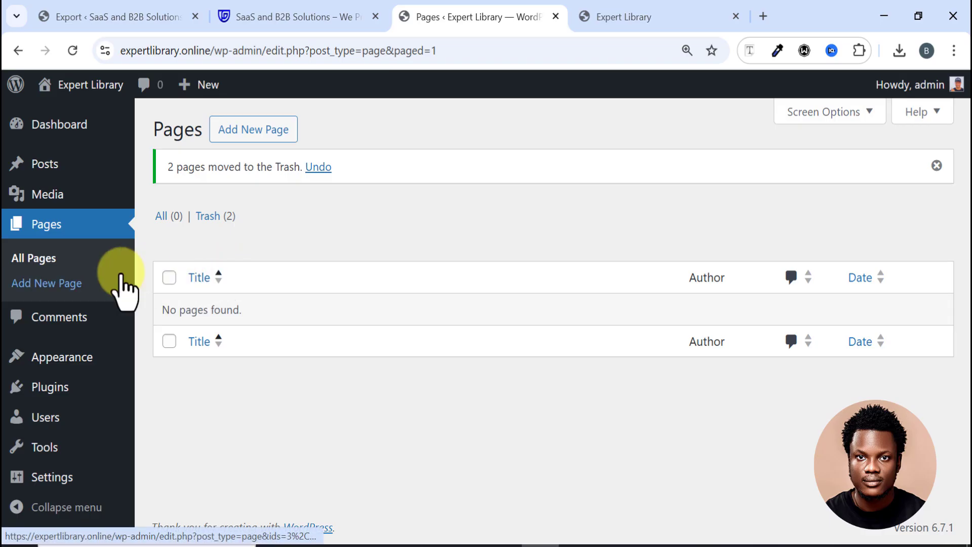
Step: Bulk-delete the WP Reset plugin from the Plugins list and confirm the deletion
{"action": "left_click", "coordinate": [61, 389]}
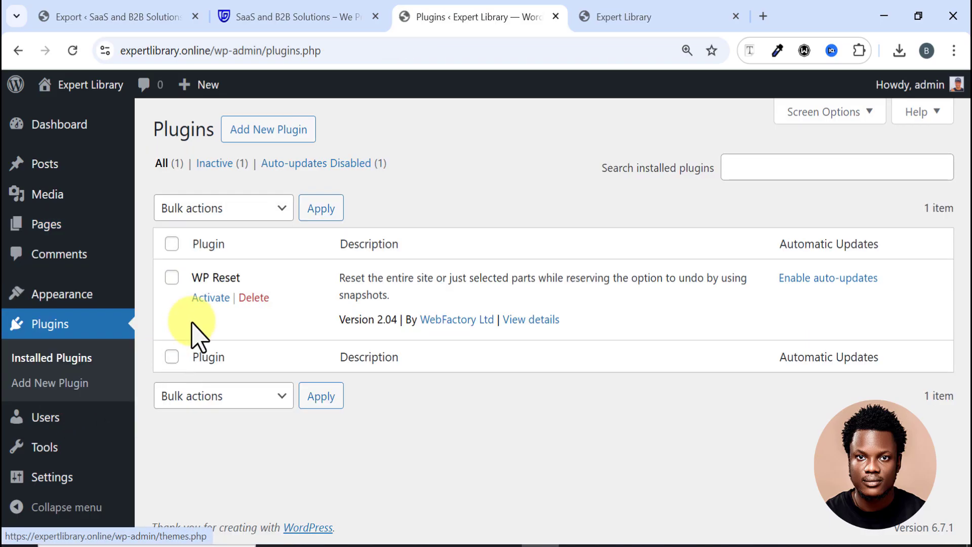
{"action": "left_click", "coordinate": [171, 243]}
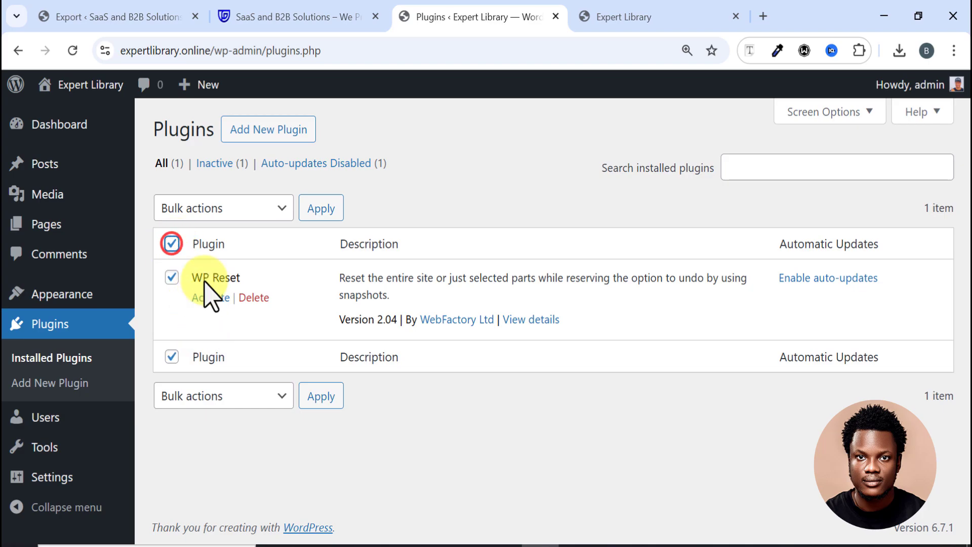
{"action": "left_click", "coordinate": [232, 213]}
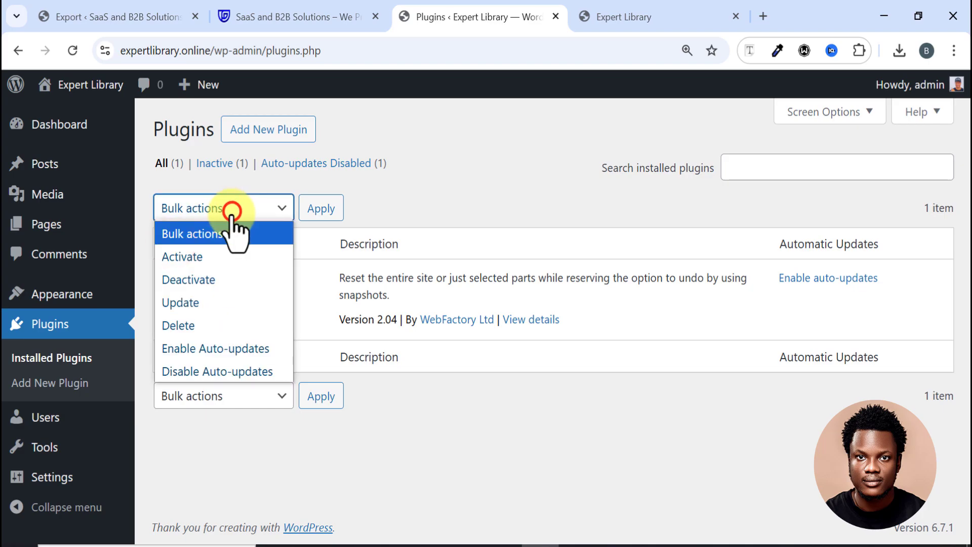
{"action": "left_click", "coordinate": [198, 325]}
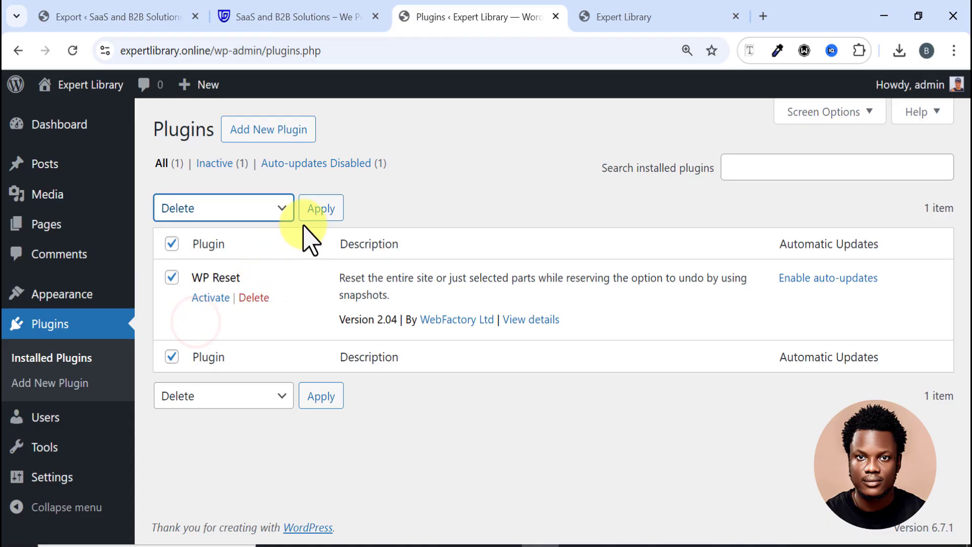
{"action": "left_click", "coordinate": [314, 210]}
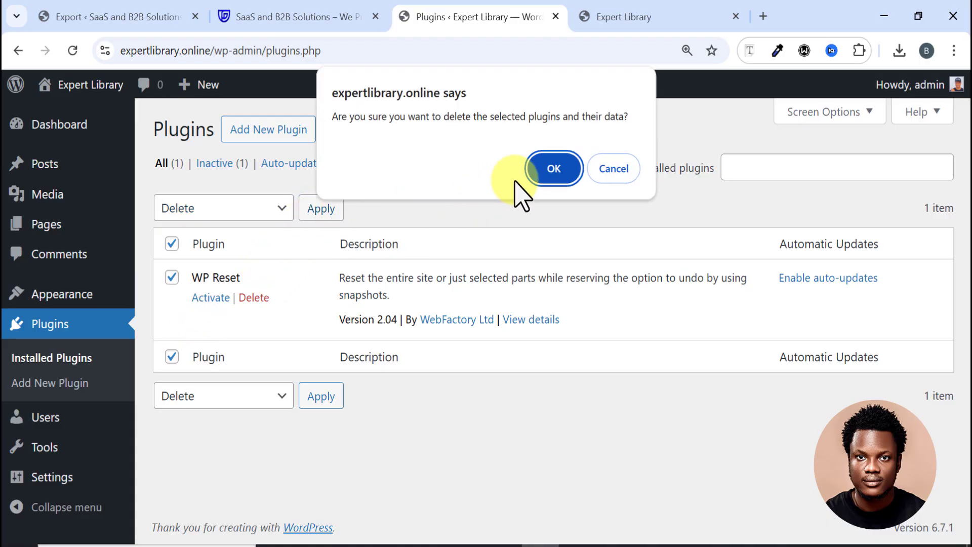
{"action": "left_click", "coordinate": [537, 173]}
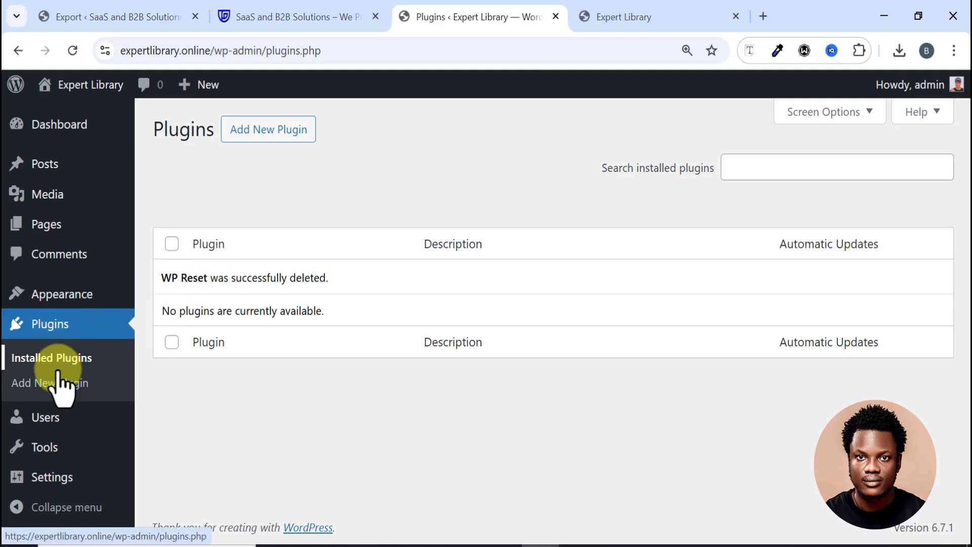
Step: Delete the Twenty Twenty-Three theme from its theme details
{"action": "mouse_move", "coordinate": [75, 303]}
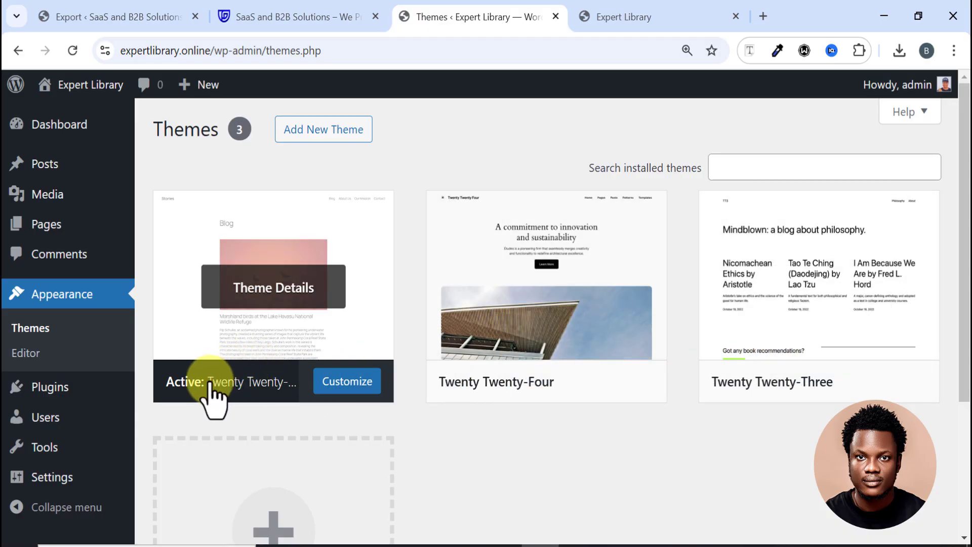
{"action": "left_click", "coordinate": [759, 335]}
{"action": "scroll", "coordinate": [607, 430], "scroll_direction": "down", "scroll_amount": 1}
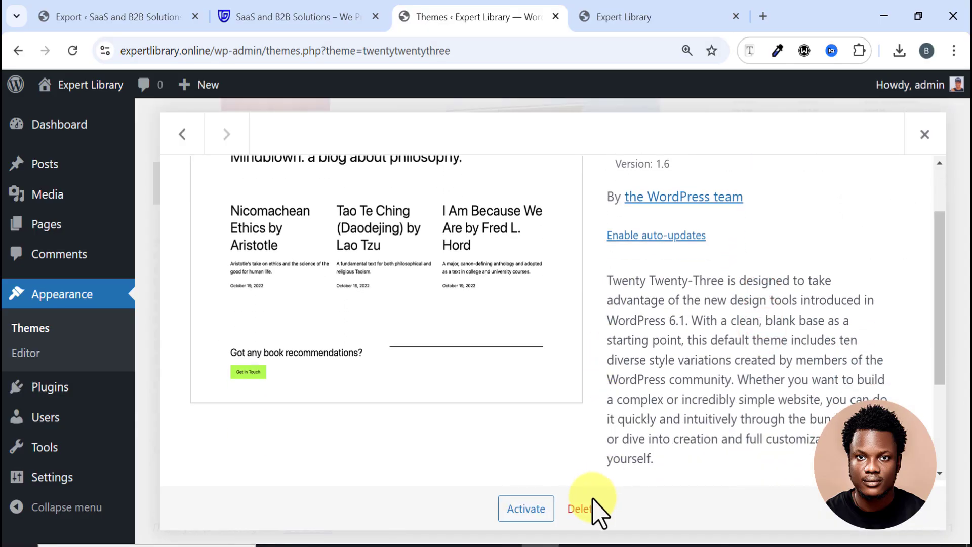
{"action": "left_click", "coordinate": [580, 508]}
{"action": "left_click", "coordinate": [554, 189]}
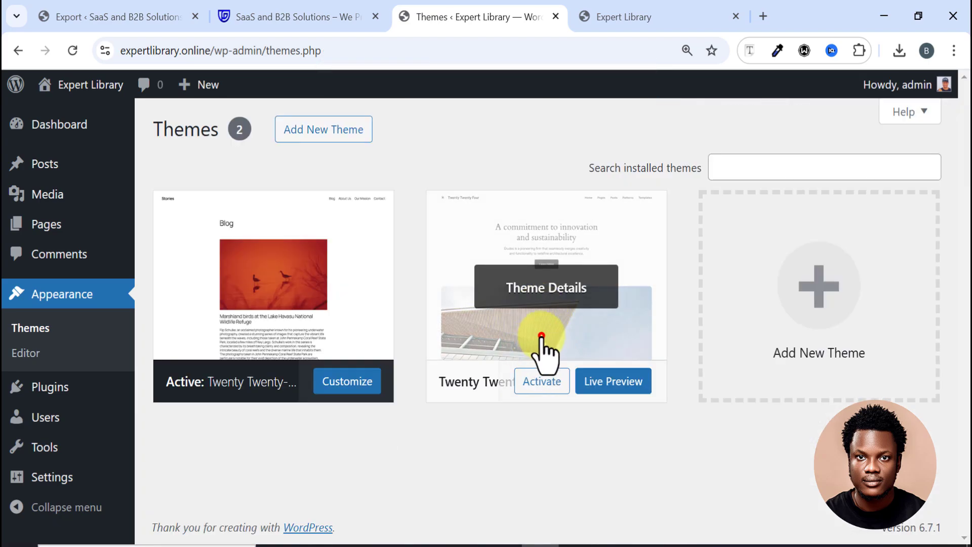
Step: Delete the Twenty Twenty-Four theme, leaving only Twenty Twenty-Five installed
{"action": "left_click", "coordinate": [541, 335]}
{"action": "left_click", "coordinate": [582, 508]}
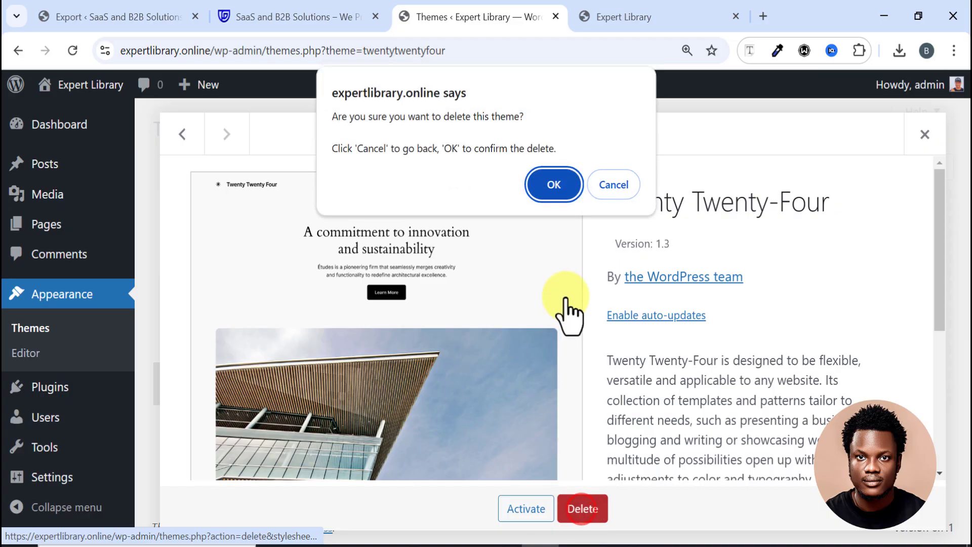
{"action": "left_click", "coordinate": [556, 192]}
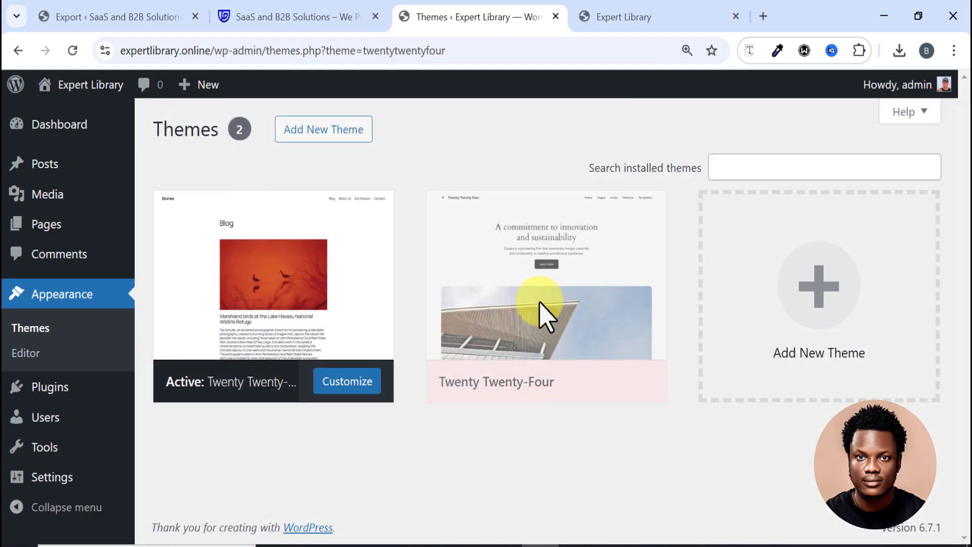
{"action": "scroll", "coordinate": [502, 349], "scroll_direction": "down", "scroll_amount": 5}
{"action": "scroll", "coordinate": [463, 371], "scroll_direction": "up", "scroll_amount": 5}
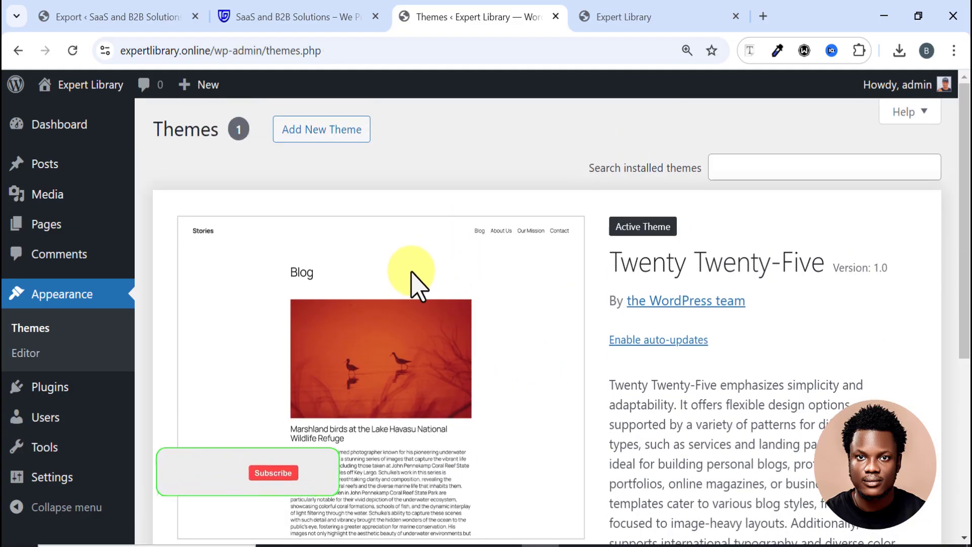
{"action": "scroll", "coordinate": [357, 284], "scroll_direction": "down", "scroll_amount": 5}
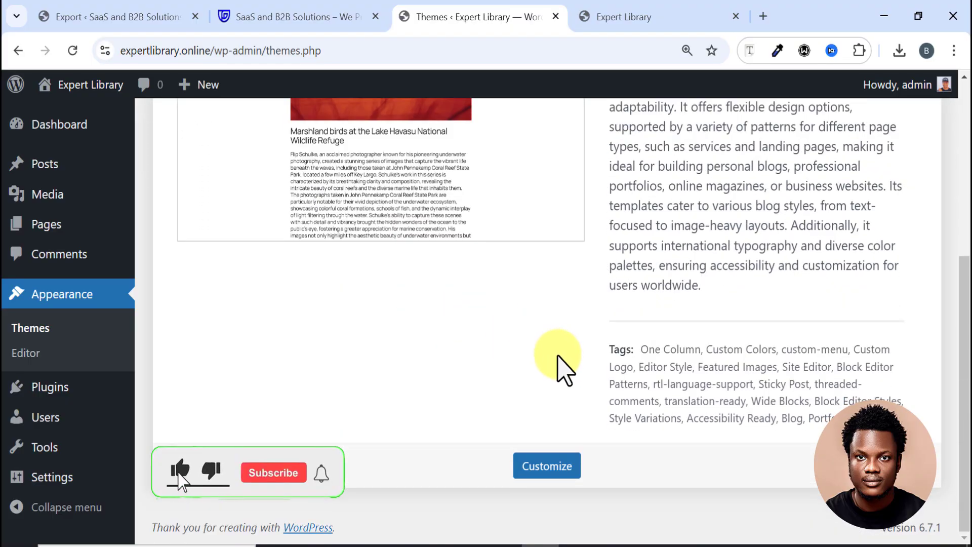
{"action": "scroll", "coordinate": [451, 348], "scroll_direction": "up", "scroll_amount": 5}
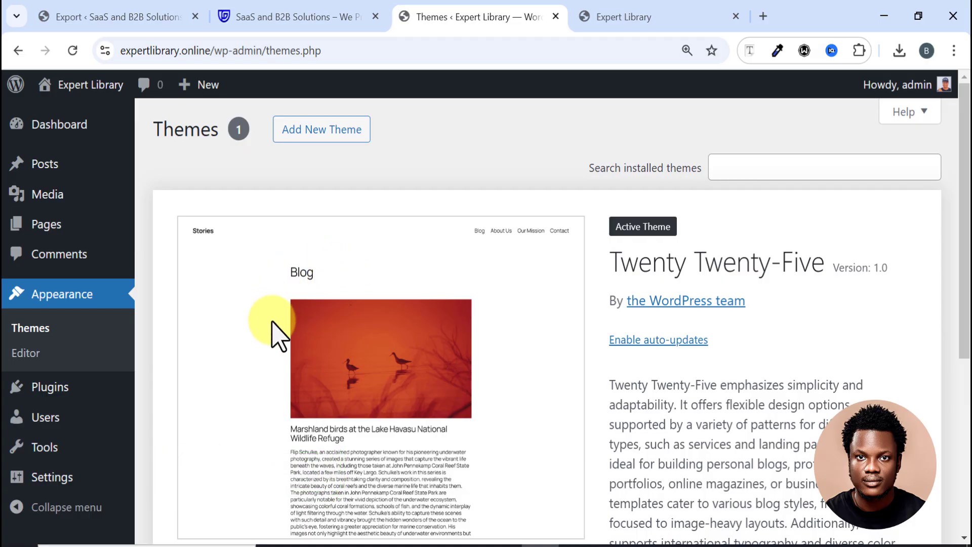
{"action": "scroll", "coordinate": [256, 326], "scroll_direction": "down", "scroll_amount": 2}
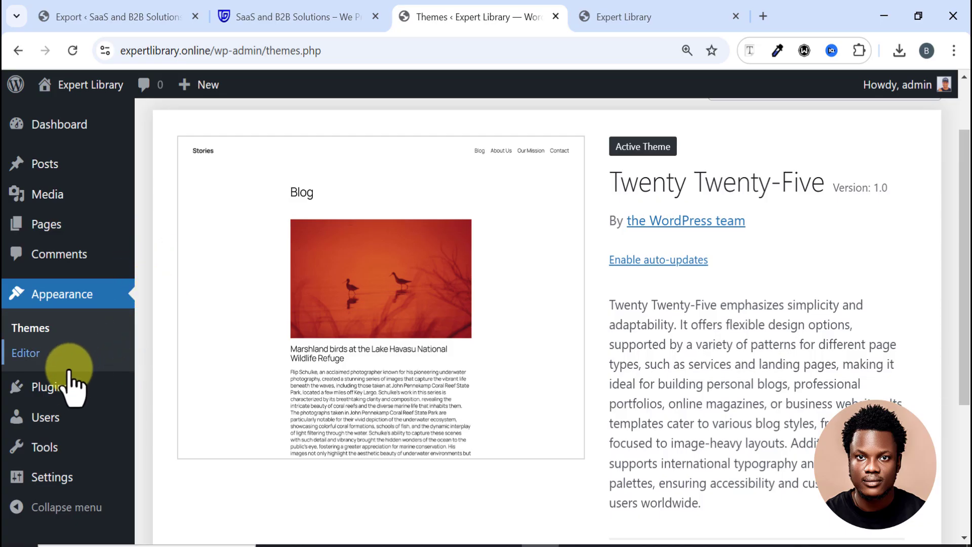
{"action": "mouse_move", "coordinate": [62, 391]}
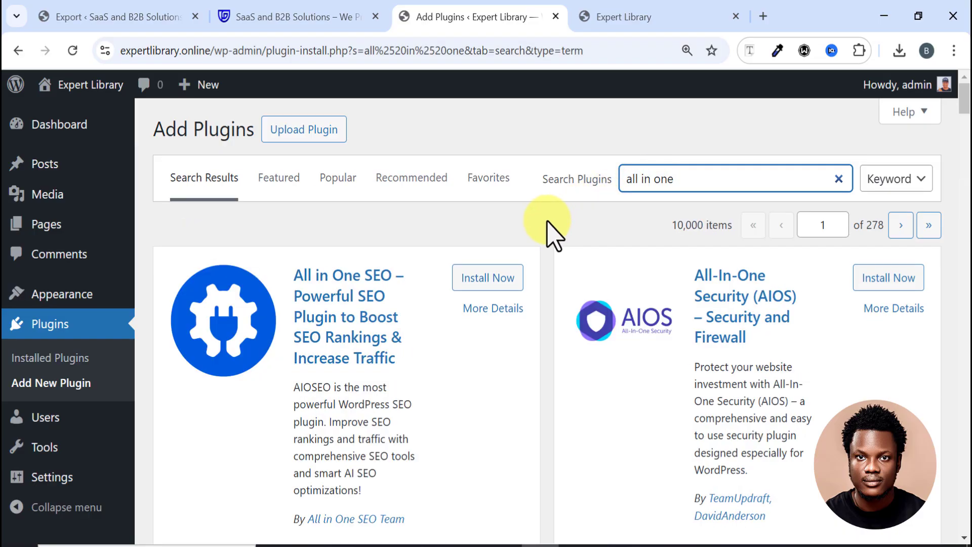
Step: Install All-in-One WP Migration 7.87 from the 'all in one' results and activate it
{"action": "scroll", "coordinate": [548, 225], "scroll_direction": "down", "scroll_amount": 7}
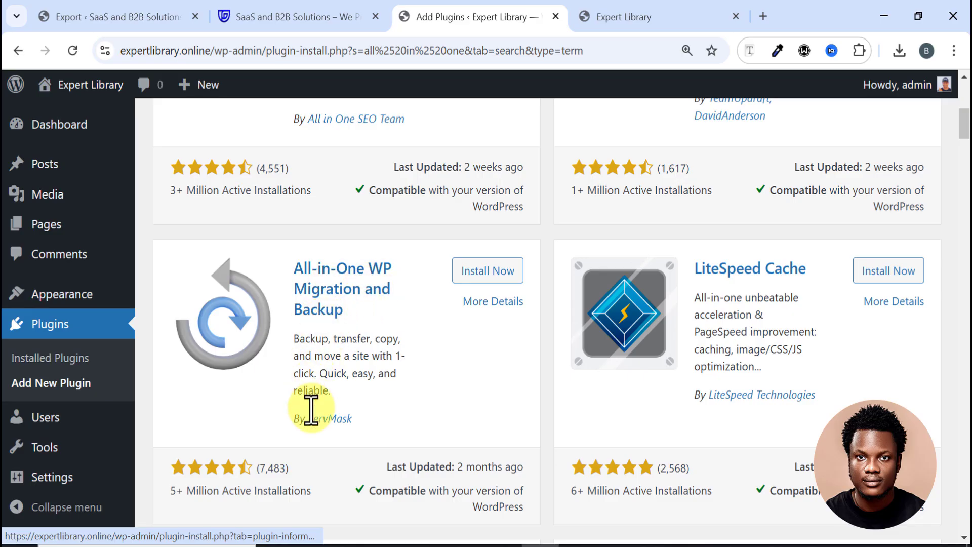
{"action": "left_click", "coordinate": [462, 283]}
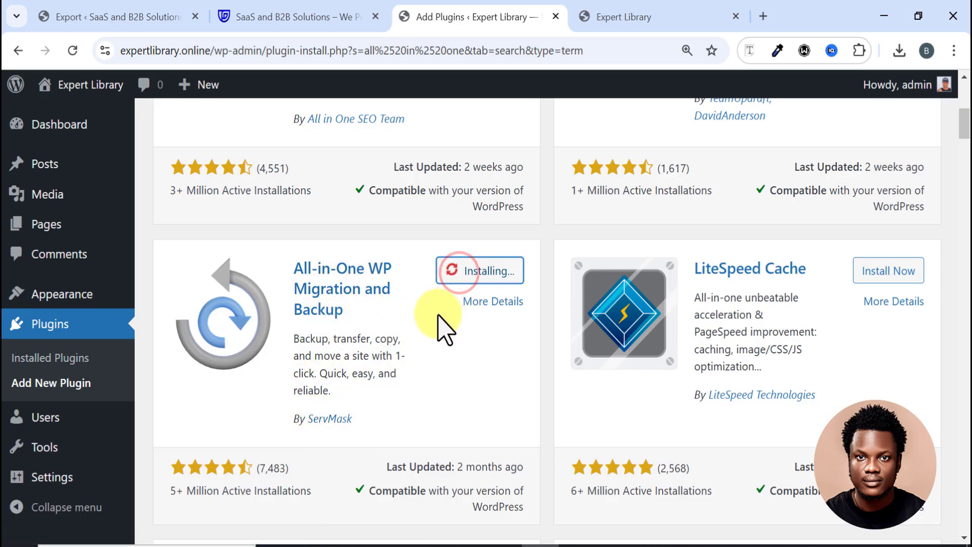
{"action": "left_click", "coordinate": [511, 263]}
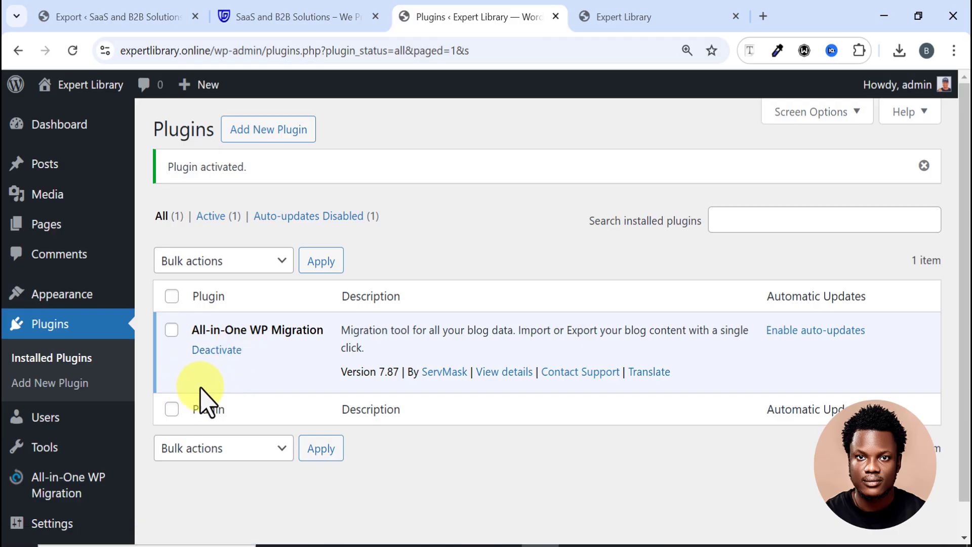
{"action": "scroll", "coordinate": [211, 440], "scroll_direction": "down", "scroll_amount": 1}
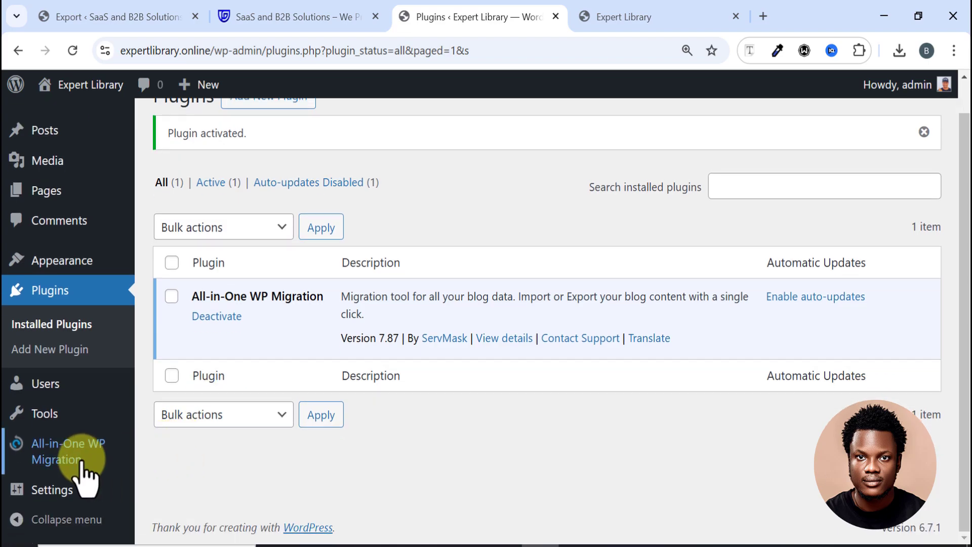
{"action": "mouse_move", "coordinate": [77, 462]}
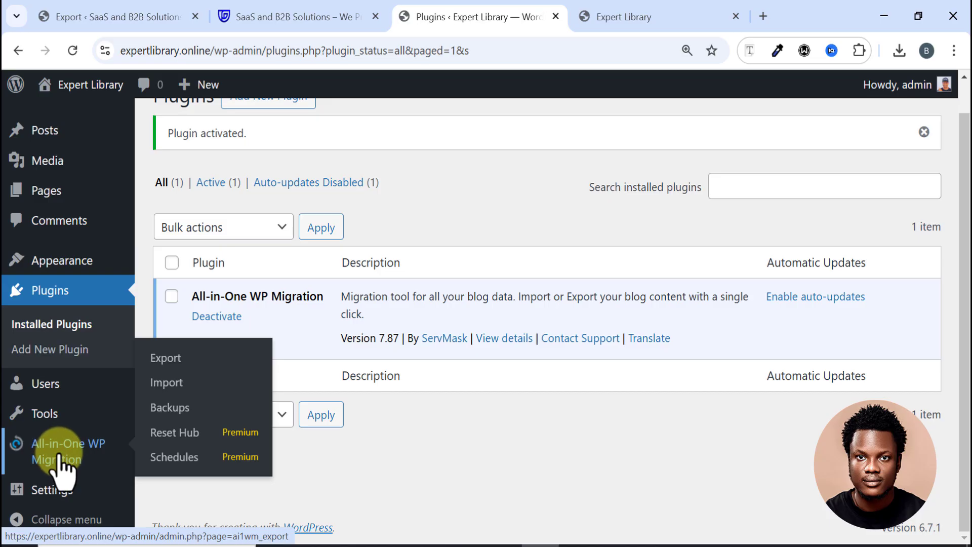
Step: Open All-in-One WP Migration's Import page, note the 1 GB upload limit, and check downloads for the .wpress backup
{"action": "left_click", "coordinate": [166, 383]}
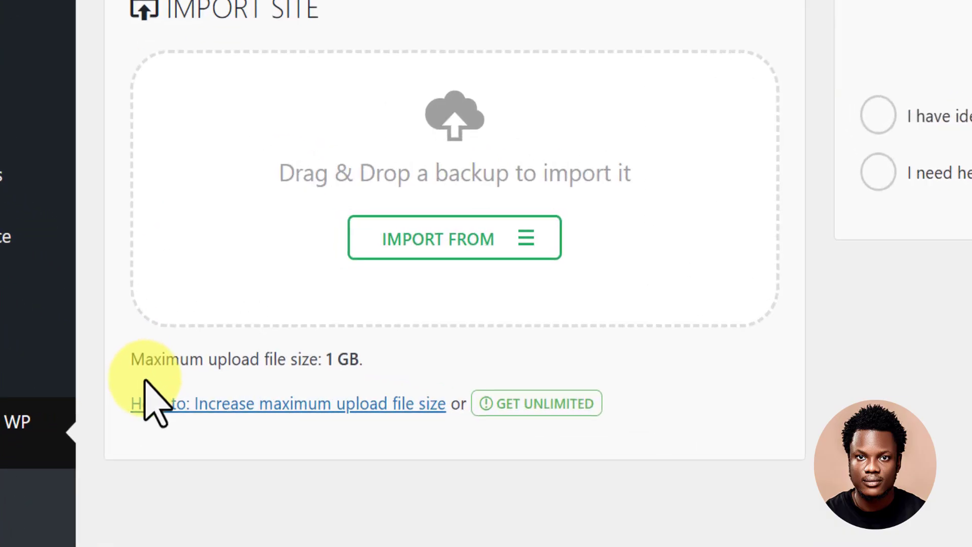
{"action": "left_click_drag", "start_coordinate": [93, 348], "coordinate": [405, 364]}
{"action": "left_click", "coordinate": [423, 340]}
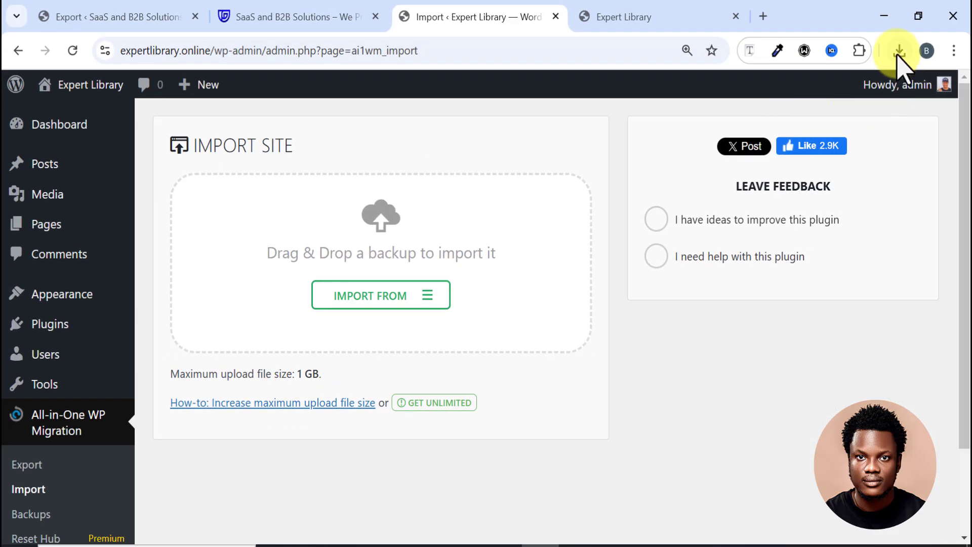
{"action": "left_click", "coordinate": [922, 39]}
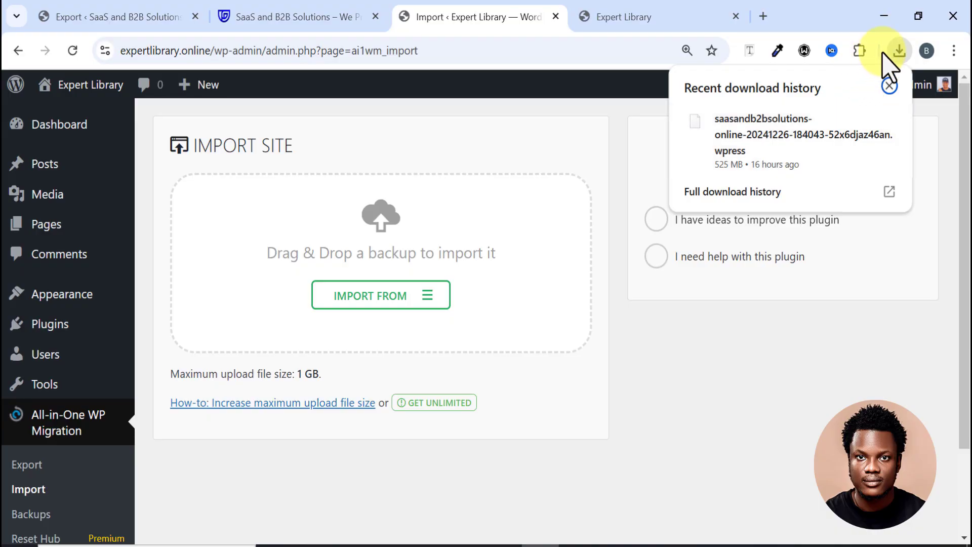
{"action": "left_click", "coordinate": [889, 86]}
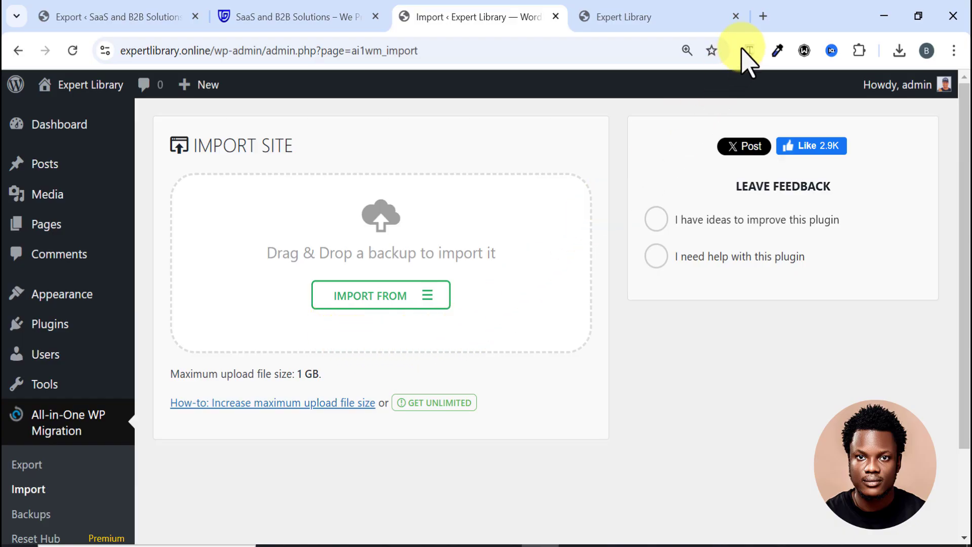
{"action": "left_click", "coordinate": [761, 15]}
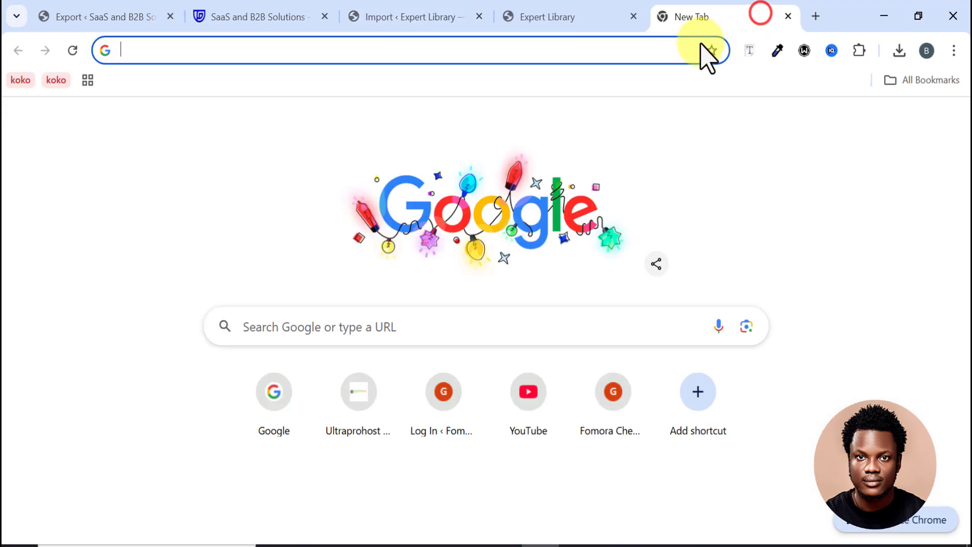
{"action": "left_click", "coordinate": [663, 50]}
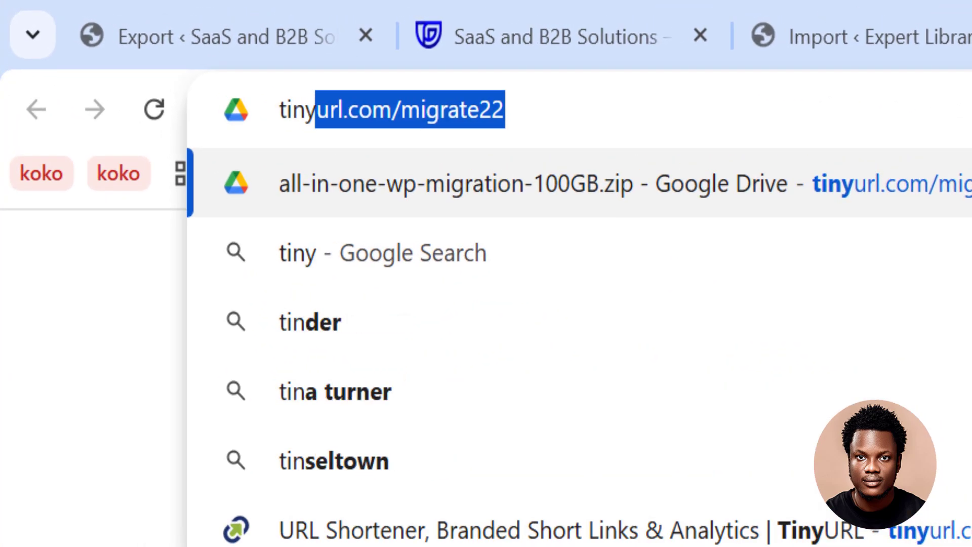
{"action": "left_click", "coordinate": [535, 111]}
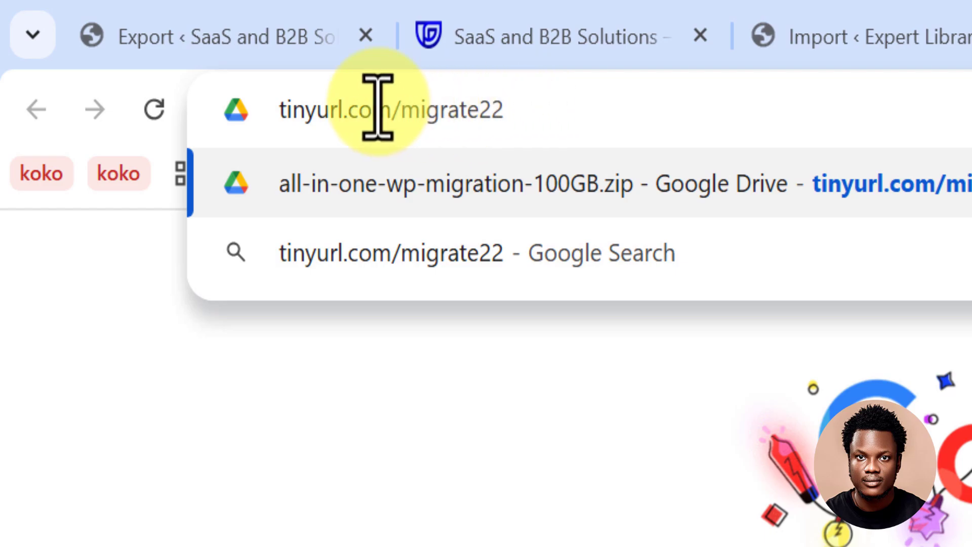
{"action": "key", "text": "Return"}
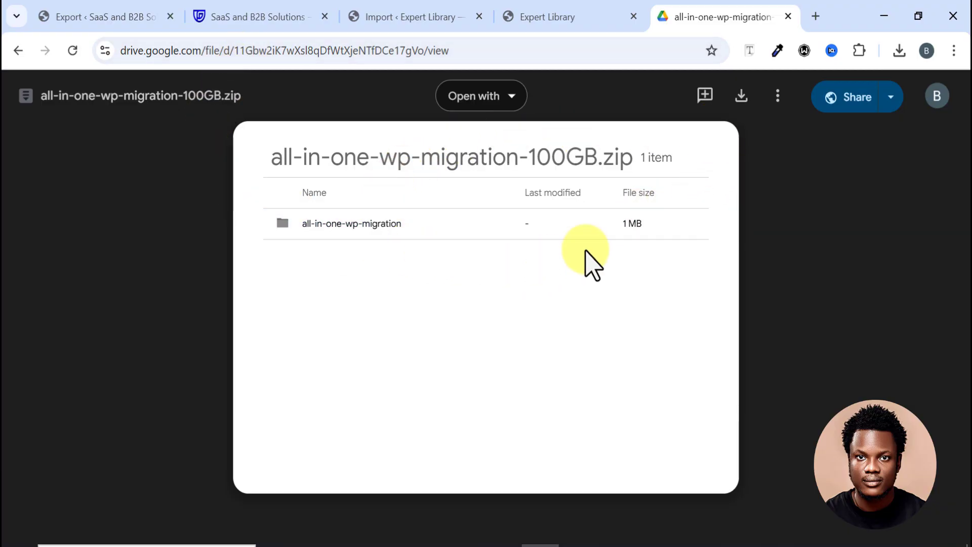
Step: Download all-in-one-wp-migration-100GB.zip, confirm it finished, and return to the Expert Library Import tab
{"action": "left_click", "coordinate": [741, 96]}
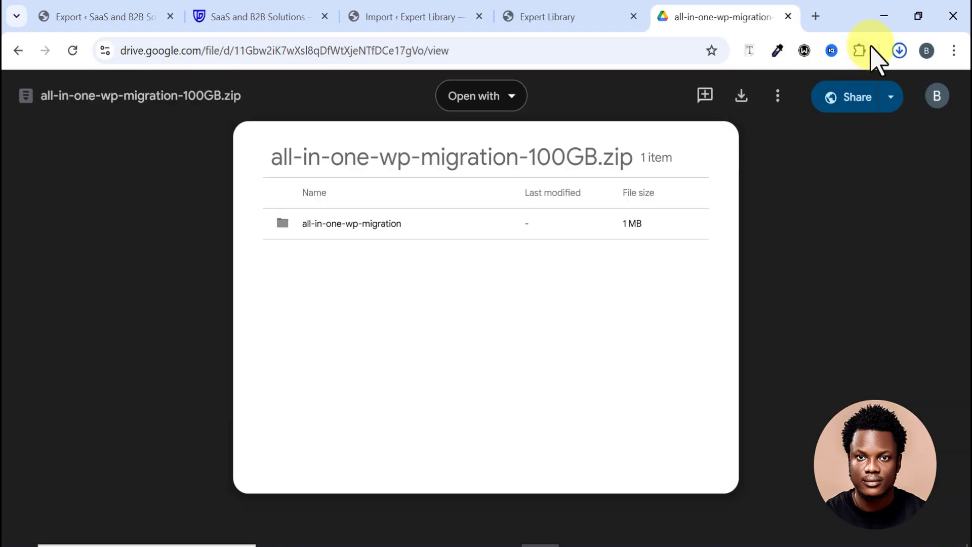
{"action": "left_click", "coordinate": [899, 51]}
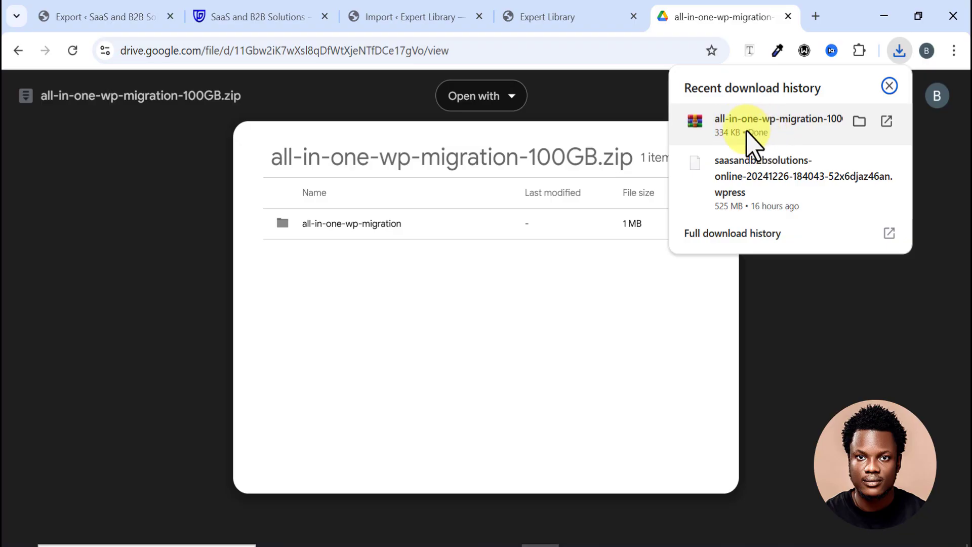
{"action": "left_click", "coordinate": [416, 14]}
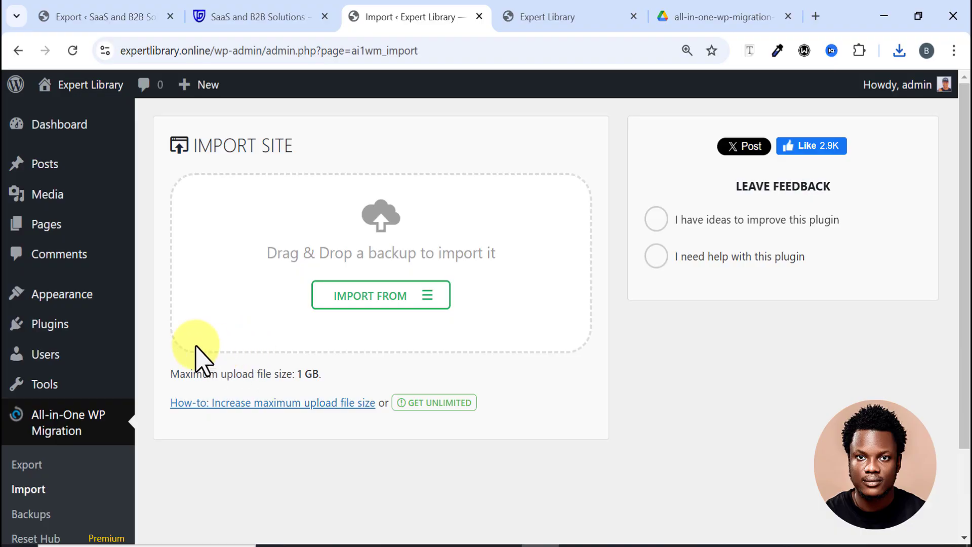
Step: On the Plugins page, deactivate All-in-One WP Migration, then delete it and confirm
{"action": "left_click", "coordinate": [69, 319]}
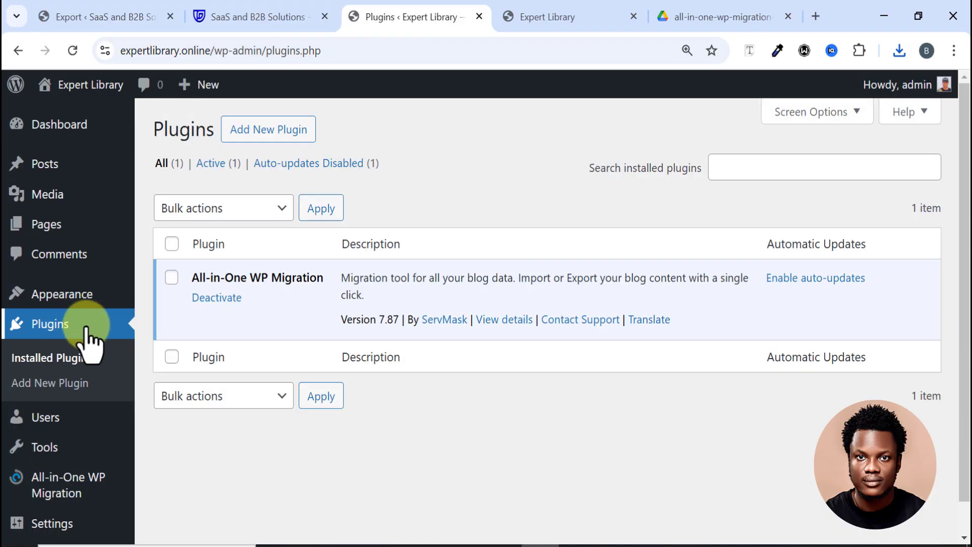
{"action": "left_click", "coordinate": [231, 299]}
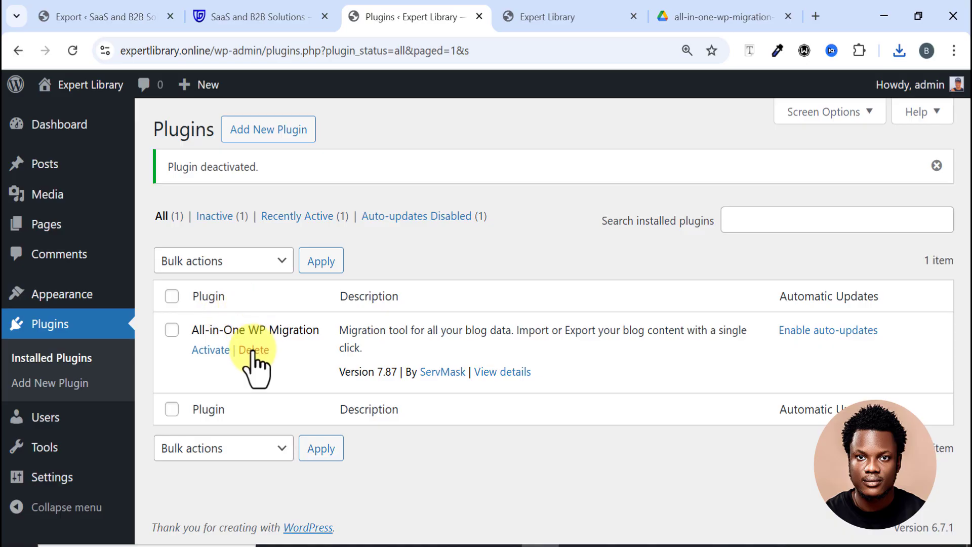
{"action": "left_click", "coordinate": [253, 350]}
{"action": "left_click", "coordinate": [540, 170]}
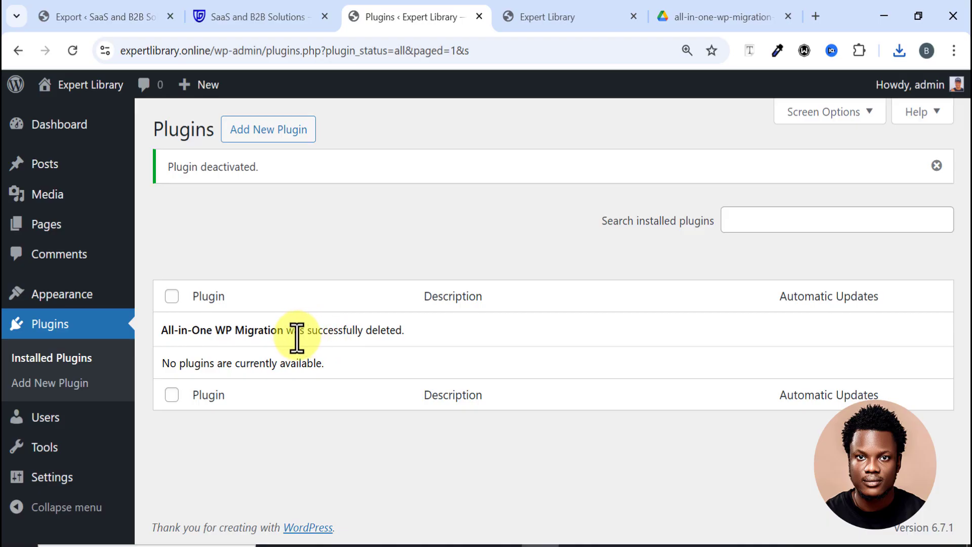
Step: Upload and install the all-in-one-wp-migration-100GB zip, then activate the 100GB plugin
{"action": "left_click", "coordinate": [274, 134]}
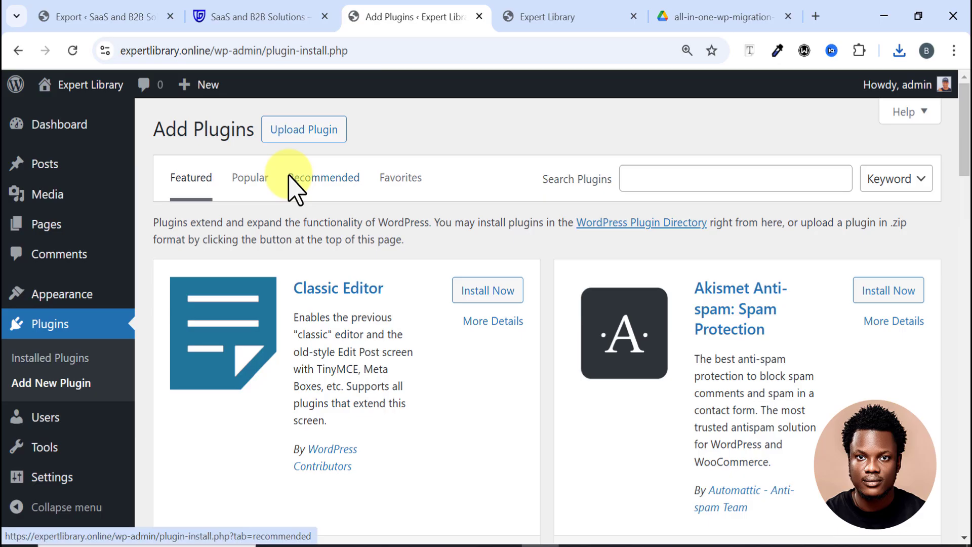
{"action": "left_click", "coordinate": [305, 133]}
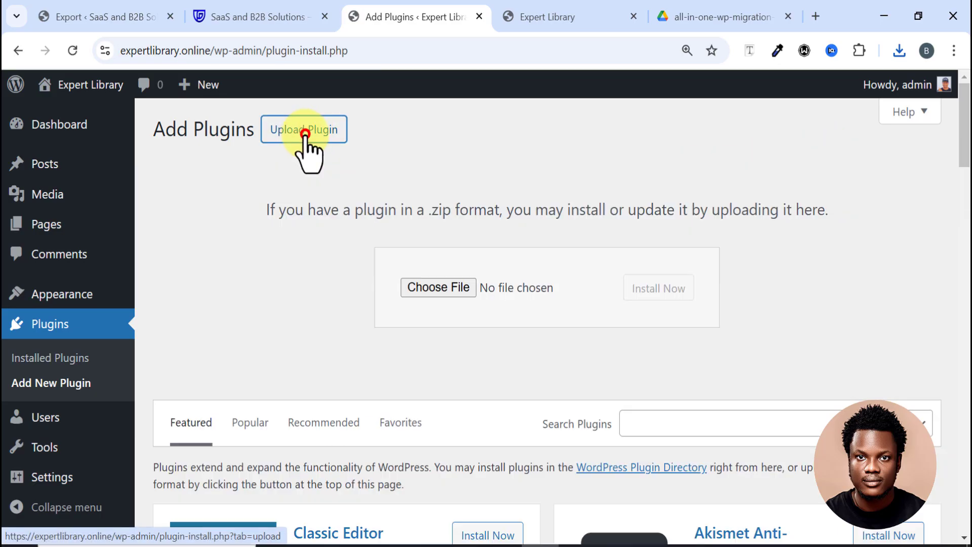
{"action": "left_click", "coordinate": [441, 288]}
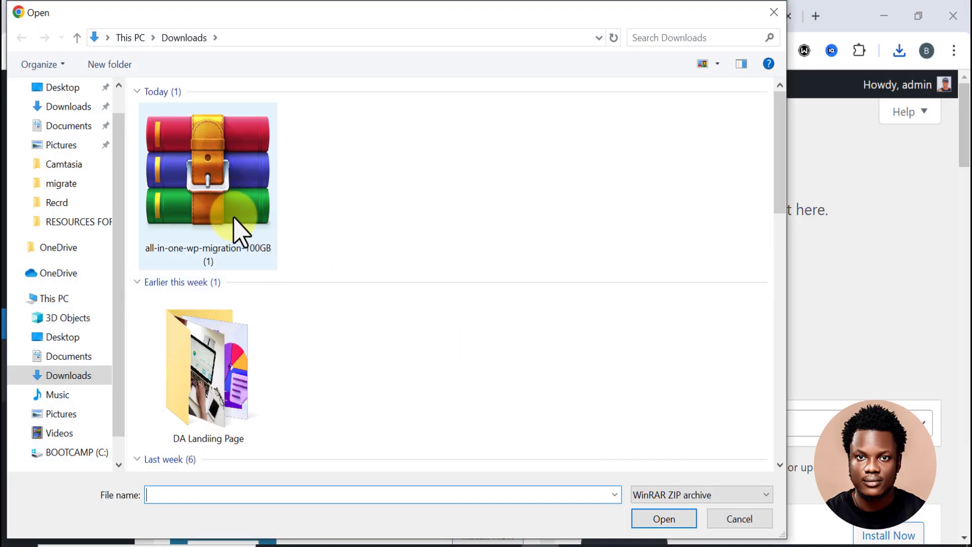
{"action": "left_click", "coordinate": [234, 212]}
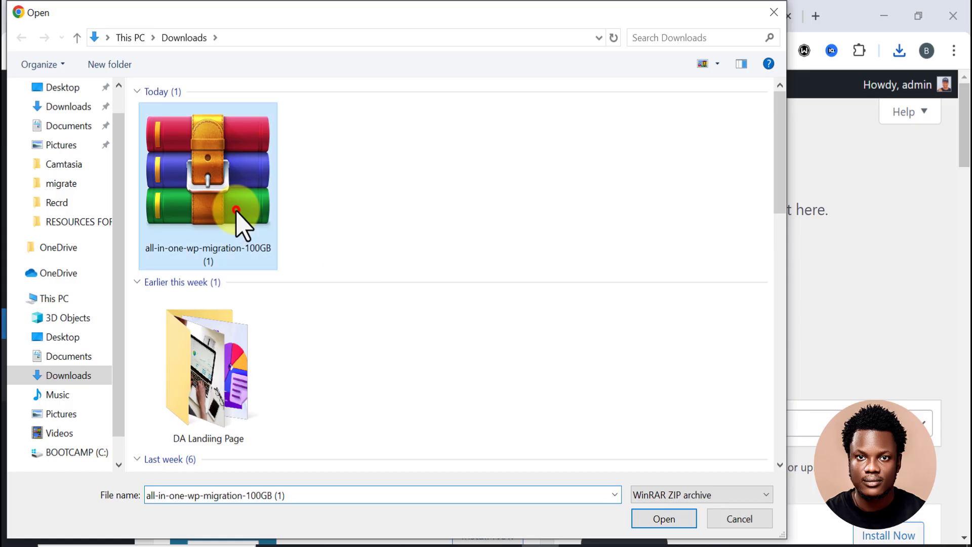
{"action": "left_click", "coordinate": [656, 518]}
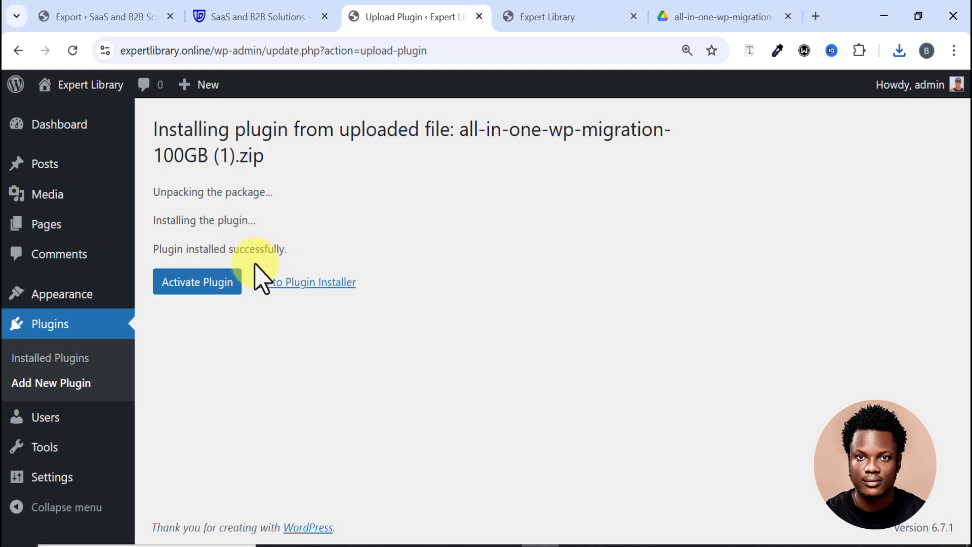
{"action": "left_click", "coordinate": [191, 290]}
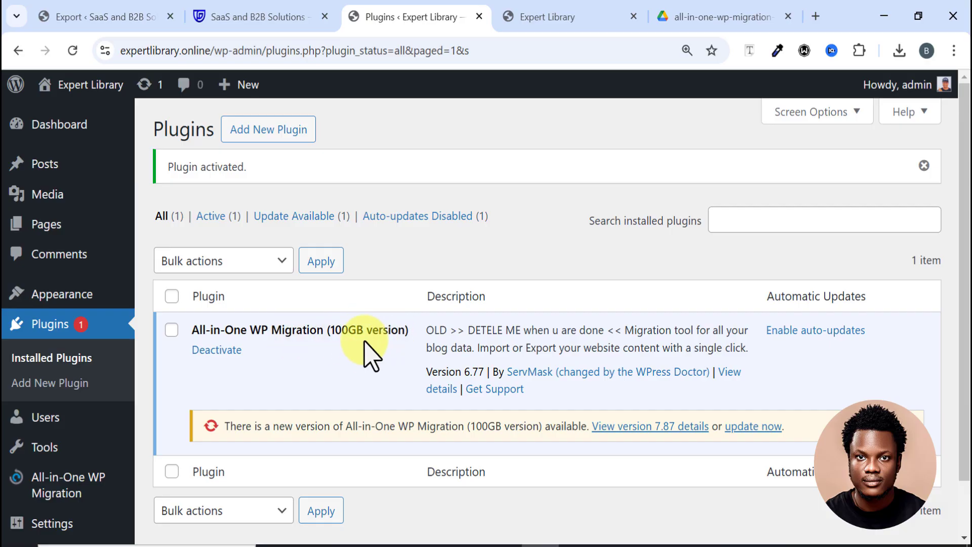
Step: Scroll the admin sidebar down to All-in-One WP Migration's Import entry
{"action": "scroll", "coordinate": [365, 342], "scroll_direction": "down", "scroll_amount": 2}
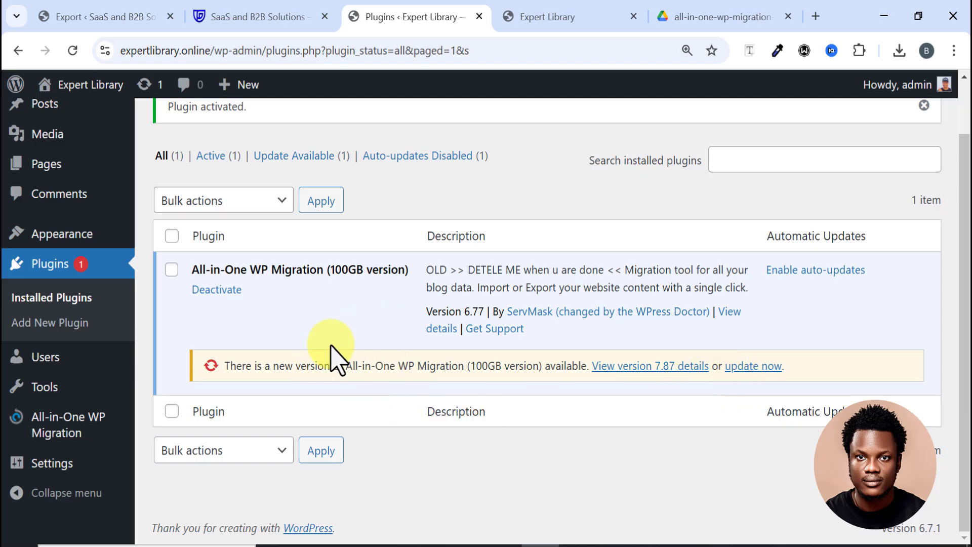
{"action": "mouse_move", "coordinate": [61, 433]}
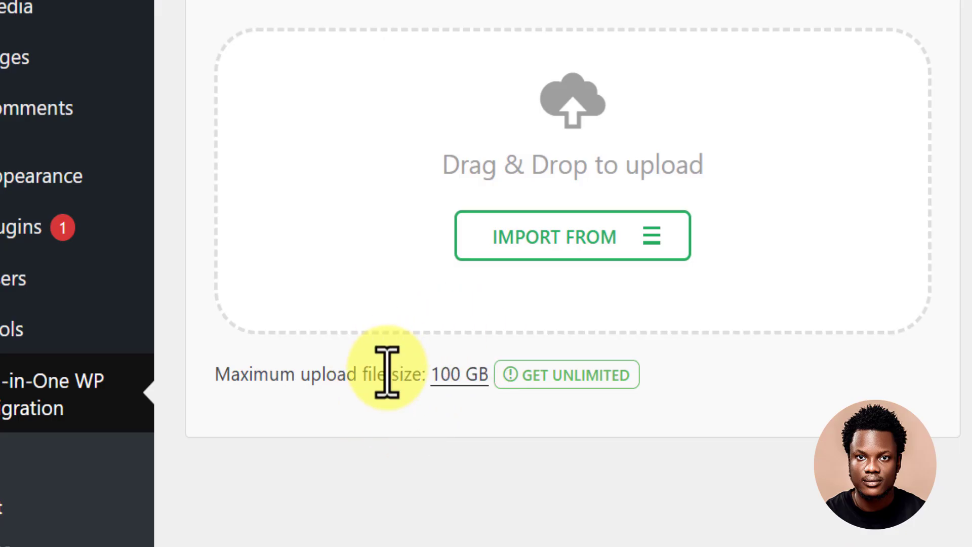
Step: Import from File, choosing the saasandb2bsolutions .wpress backup in Downloads
{"action": "left_click", "coordinate": [552, 242]}
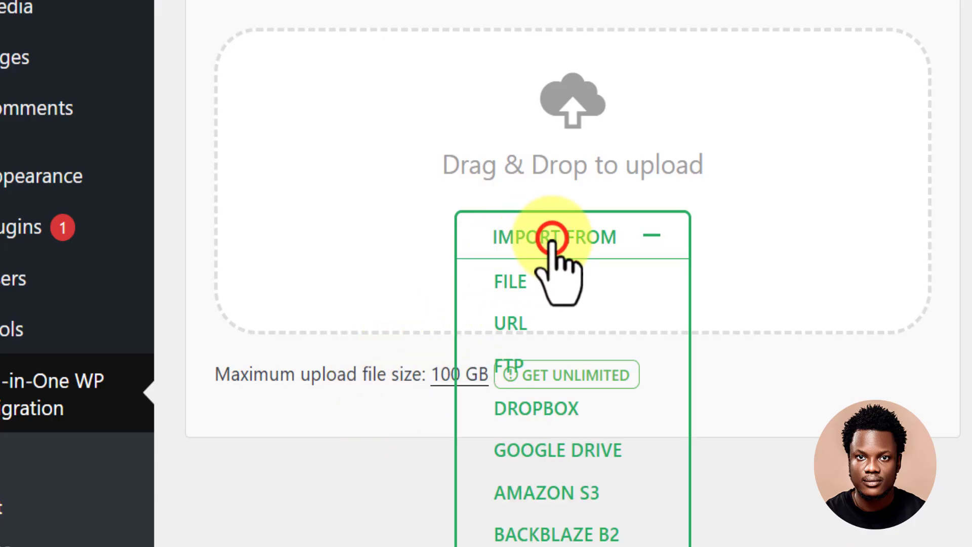
{"action": "left_click", "coordinate": [509, 284]}
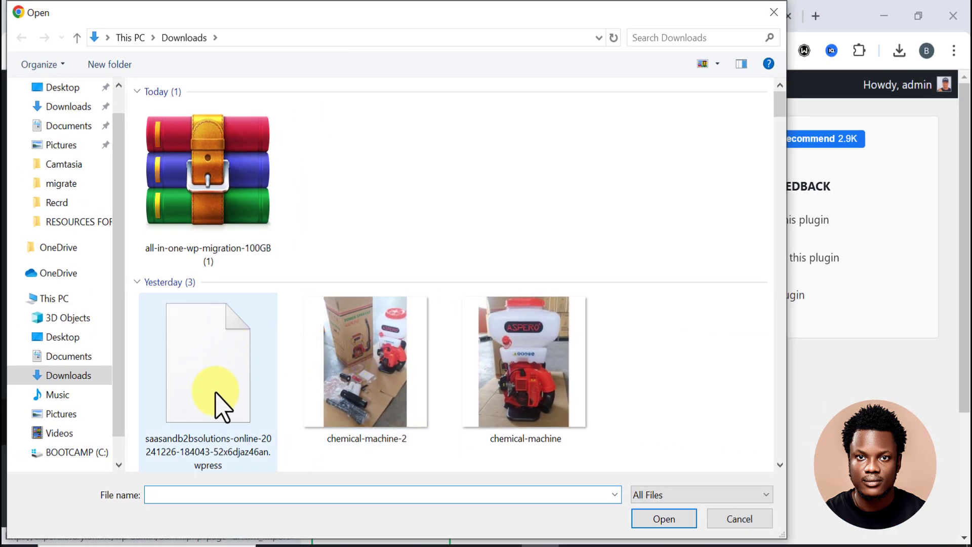
{"action": "scroll", "coordinate": [223, 354], "scroll_direction": "down", "scroll_amount": 3}
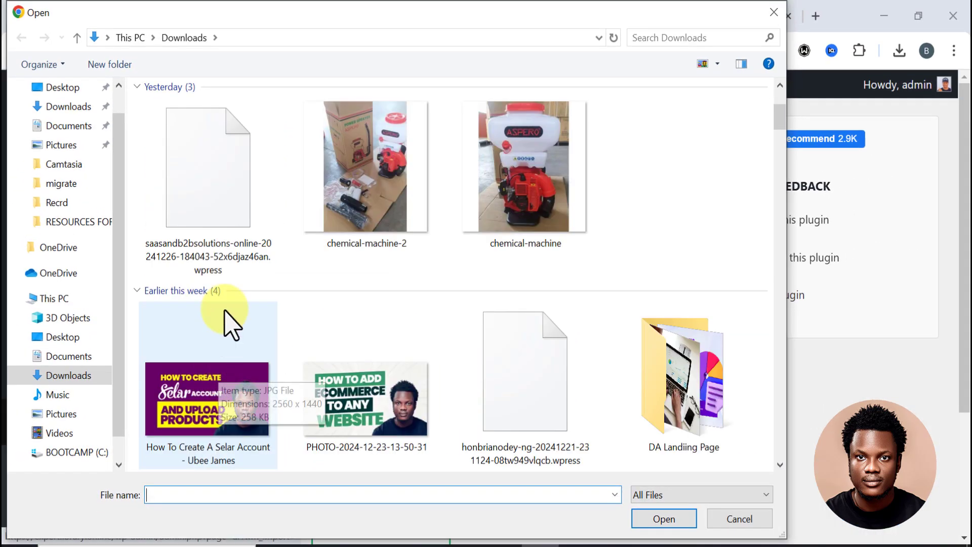
{"action": "scroll", "coordinate": [231, 304], "scroll_direction": "up", "scroll_amount": 3}
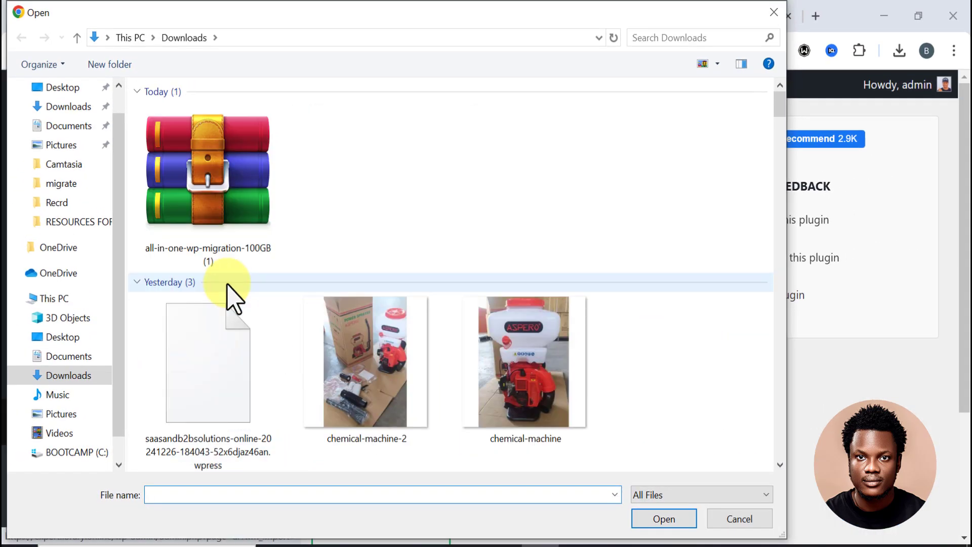
{"action": "left_click", "coordinate": [203, 368]}
{"action": "left_click", "coordinate": [665, 519]}
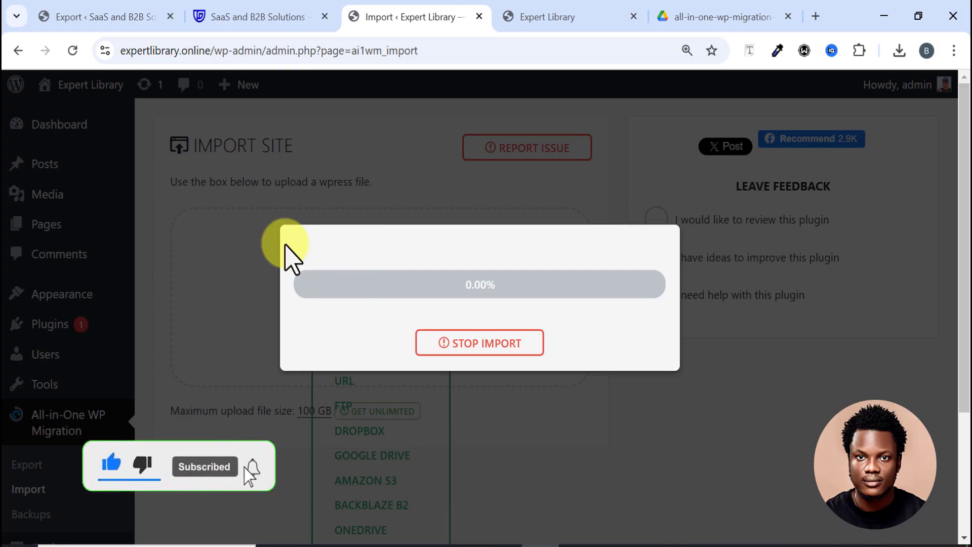
Step: Proceed past the overwrite warning and let the import finish successfully
{"action": "mouse_move", "coordinate": [94, 22]}
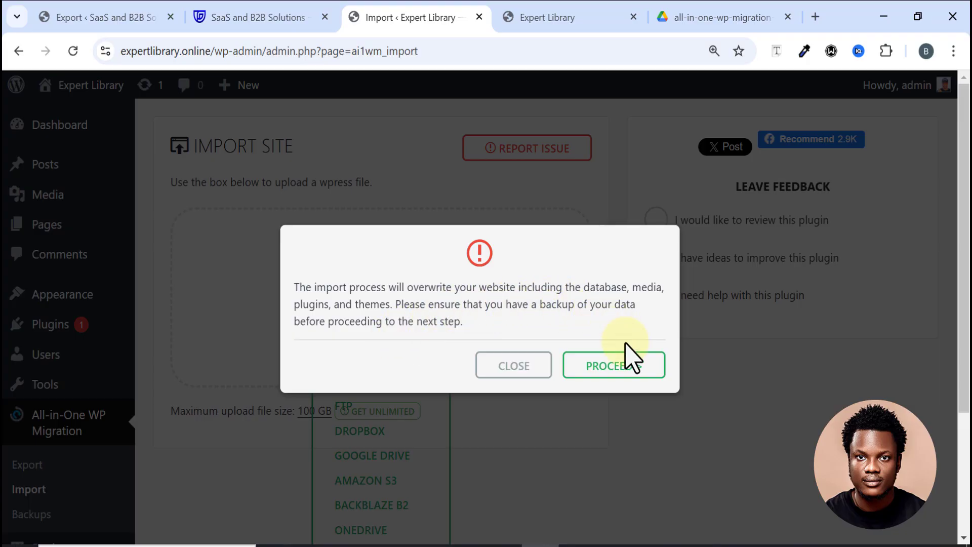
{"action": "left_click", "coordinate": [614, 368]}
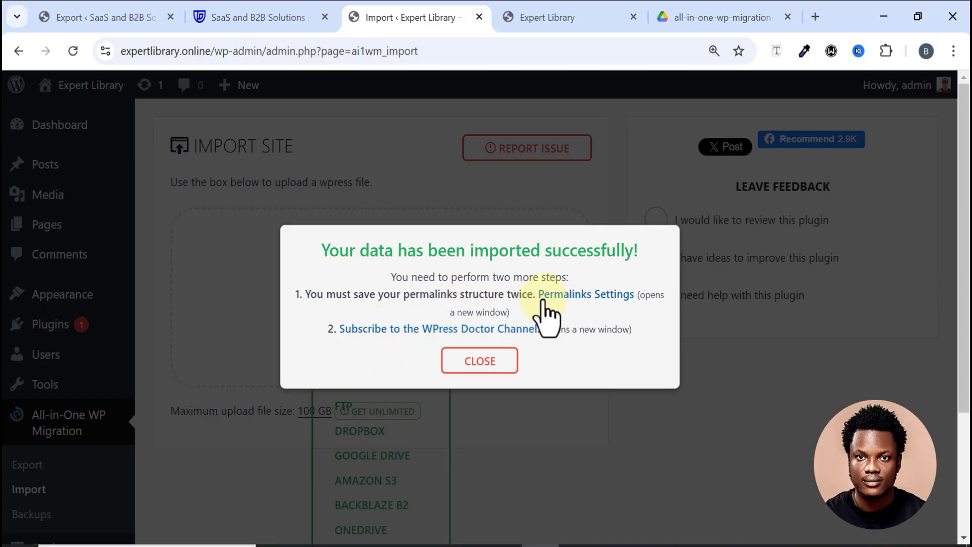
Step: Follow the success dialog's Permalinks Settings link, briefly checking the original site's tabs
{"action": "left_click", "coordinate": [575, 298]}
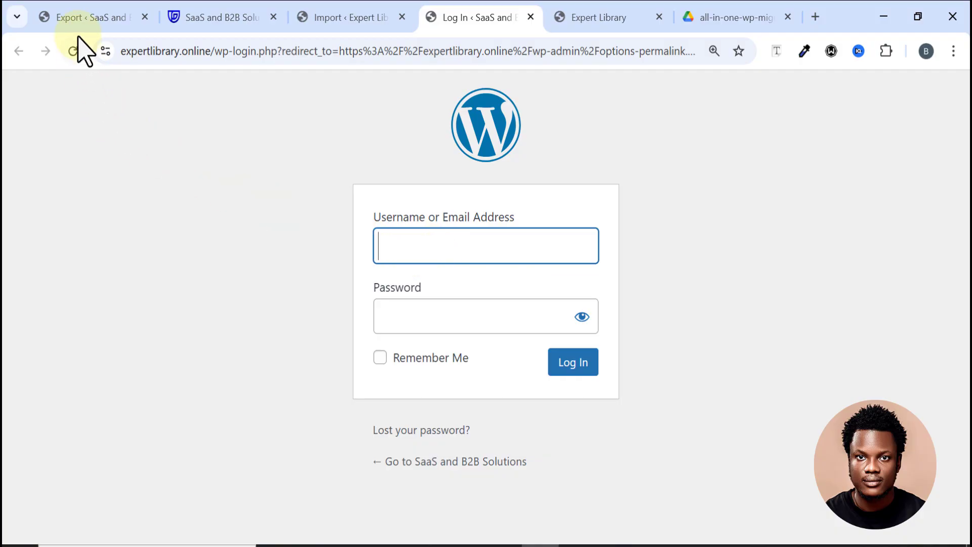
{"action": "left_click", "coordinate": [75, 20]}
{"action": "left_click", "coordinate": [226, 22]}
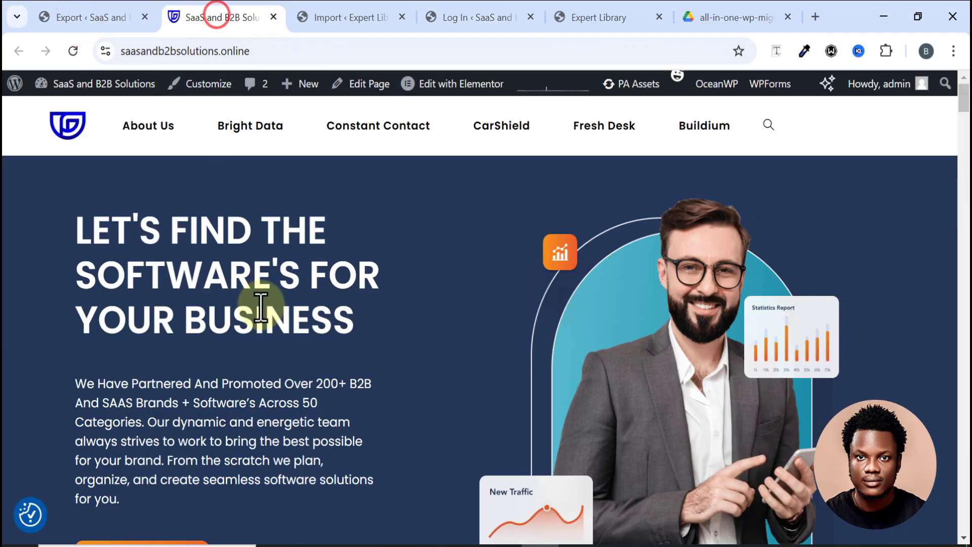
{"action": "left_click", "coordinate": [478, 17]}
Step: Log in to expertlibrary.online with the saved admin username and password
{"action": "left_click", "coordinate": [480, 246]}
{"action": "type", "text": "ad"}
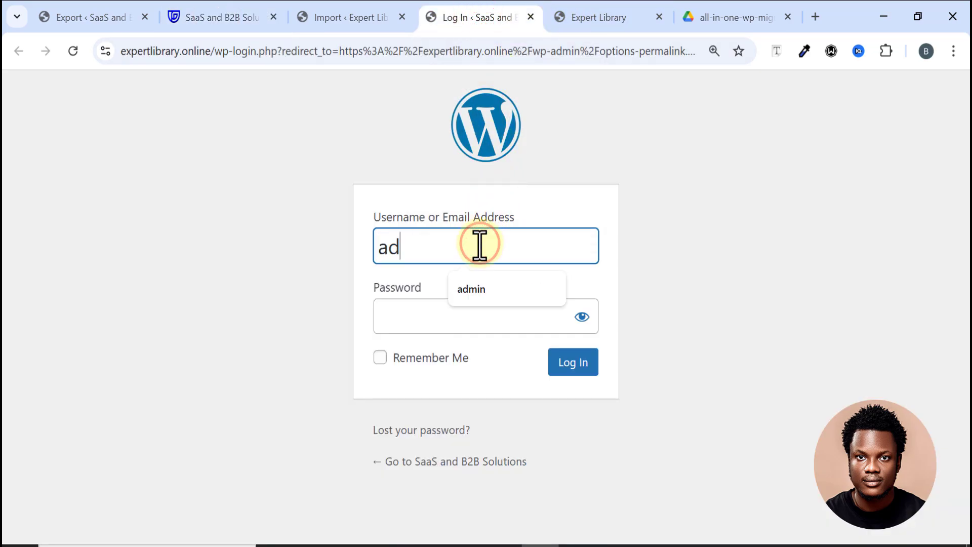
{"action": "left_click", "coordinate": [484, 288]}
{"action": "left_click", "coordinate": [447, 320]}
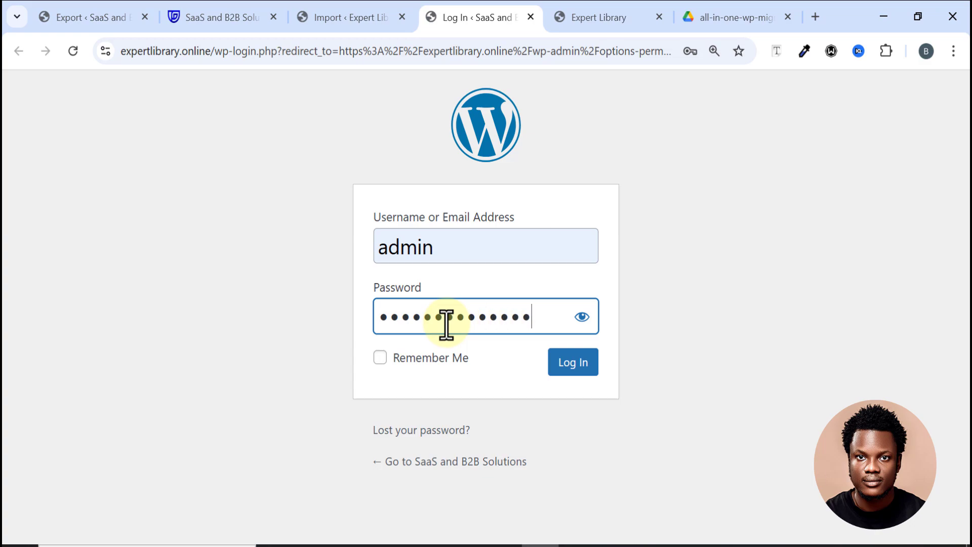
{"action": "left_click", "coordinate": [564, 365]}
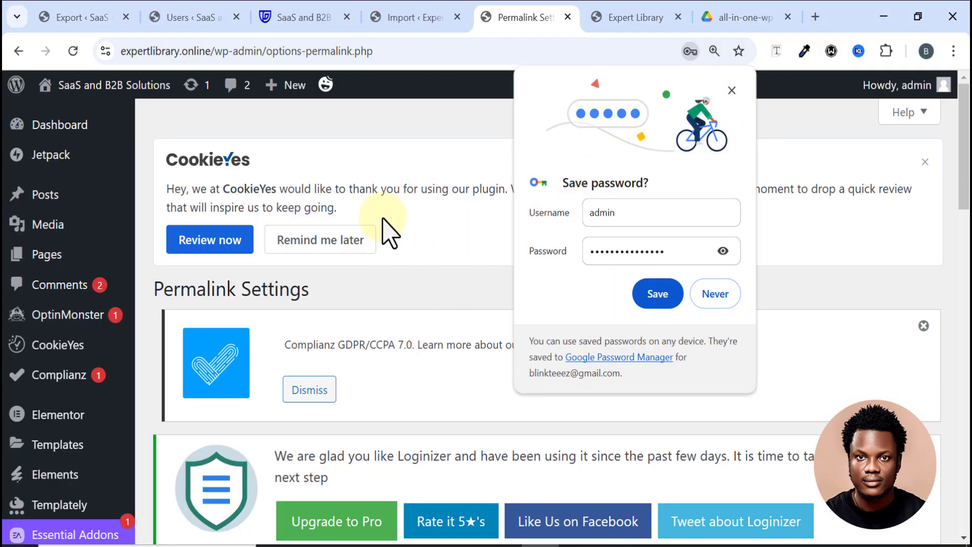
Step: Dismiss Chrome's save-password prompt and scroll to the /%category%/%postname%/ custom permalink structure
{"action": "left_click", "coordinate": [729, 92]}
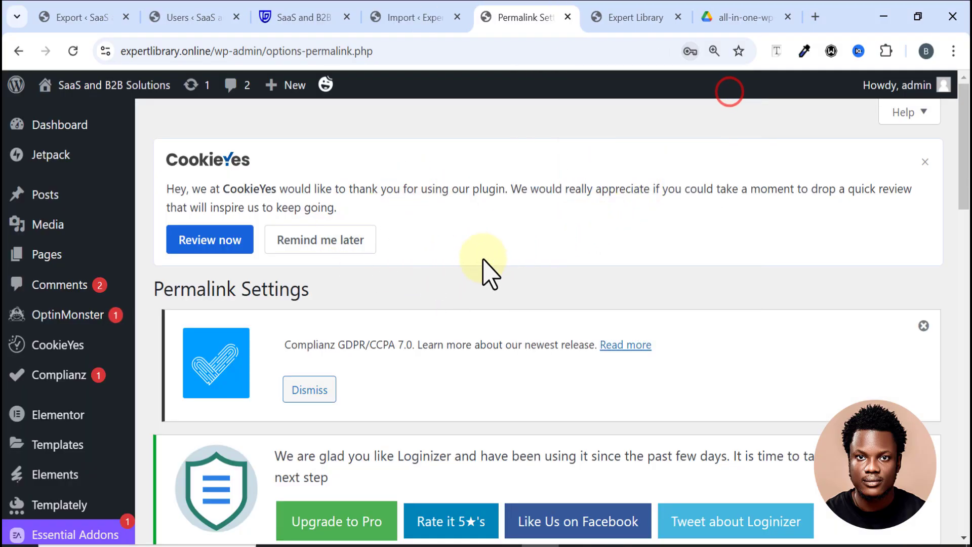
{"action": "scroll", "coordinate": [479, 273], "scroll_direction": "down", "scroll_amount": 3}
{"action": "scroll", "coordinate": [476, 271], "scroll_direction": "down", "scroll_amount": 10}
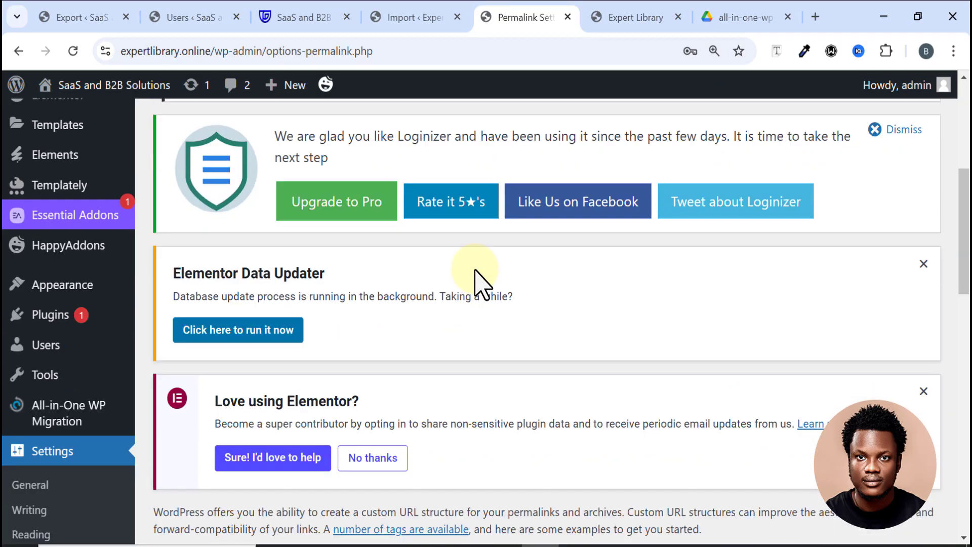
{"action": "scroll", "coordinate": [479, 283], "scroll_direction": "down", "scroll_amount": 3}
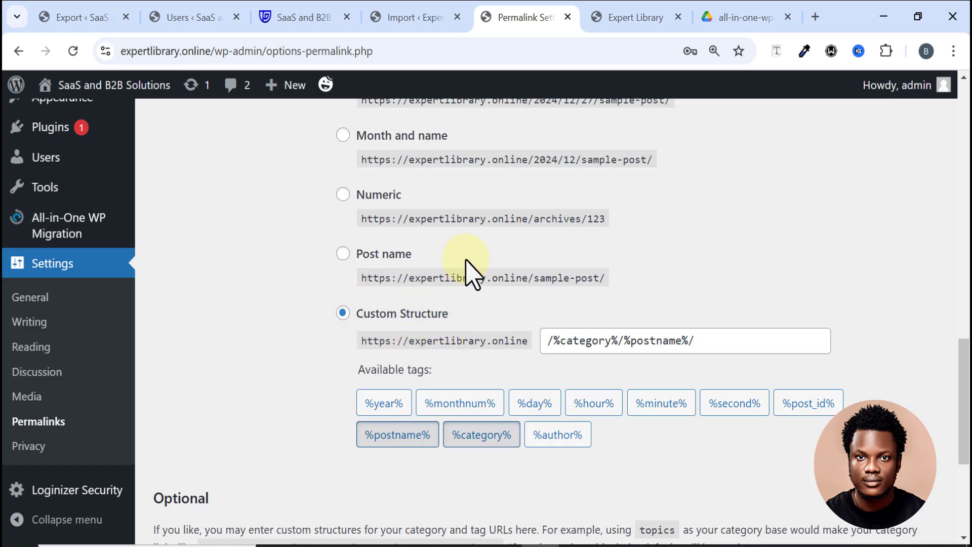
{"action": "scroll", "coordinate": [466, 272], "scroll_direction": "up", "scroll_amount": 5}
{"action": "scroll", "coordinate": [265, 278], "scroll_direction": "down", "scroll_amount": 3}
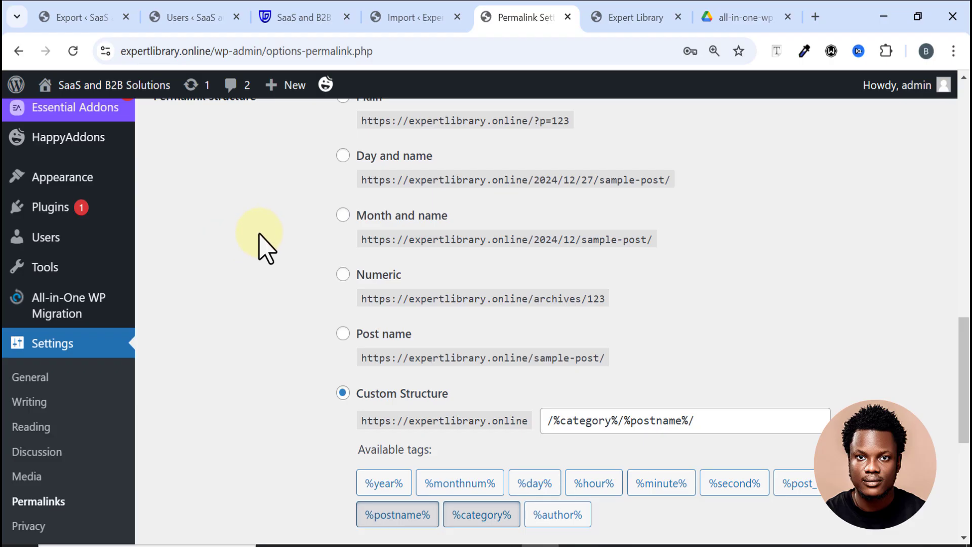
Step: Return to the old site's export page and dismiss its download dialog
{"action": "left_click", "coordinate": [71, 18]}
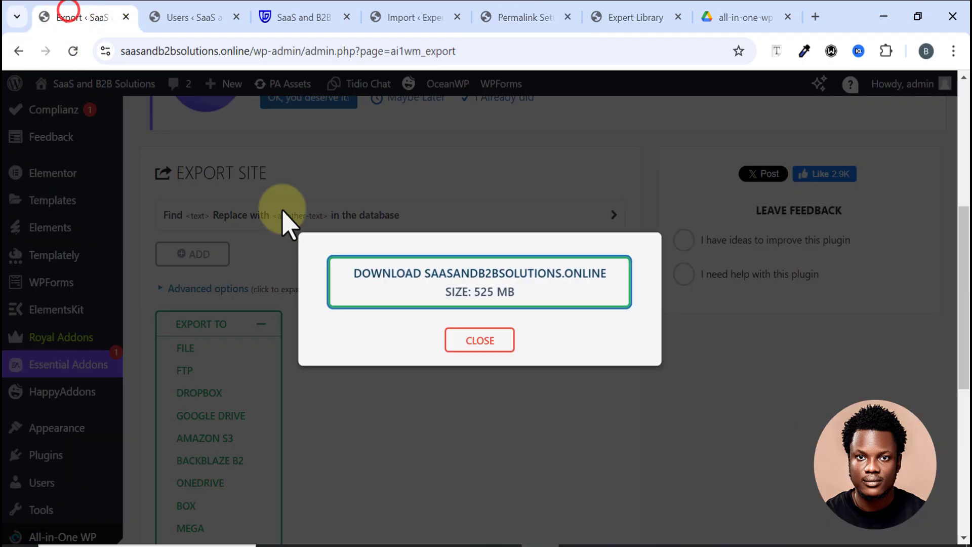
{"action": "left_click", "coordinate": [474, 348]}
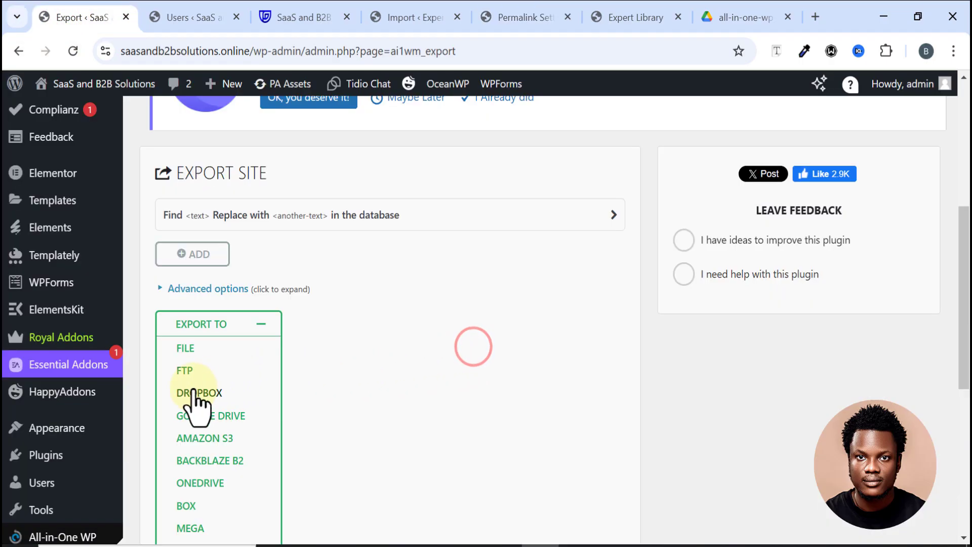
{"action": "scroll", "coordinate": [83, 410], "scroll_direction": "down", "scroll_amount": 5}
{"action": "scroll", "coordinate": [76, 410], "scroll_direction": "down", "scroll_amount": 3}
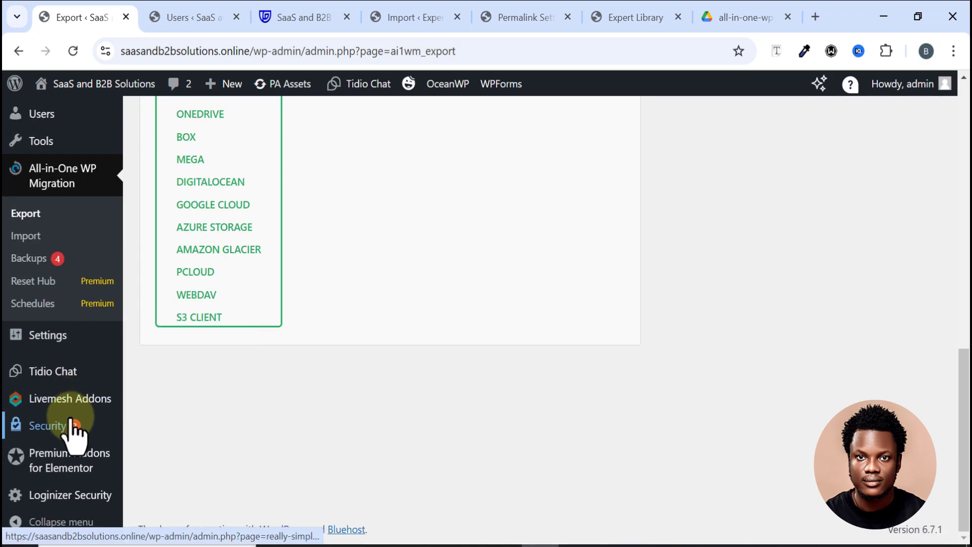
Step: Confirm the old site's permalinks use the custom structure /%category%/%postname%/
{"action": "mouse_move", "coordinate": [64, 344]}
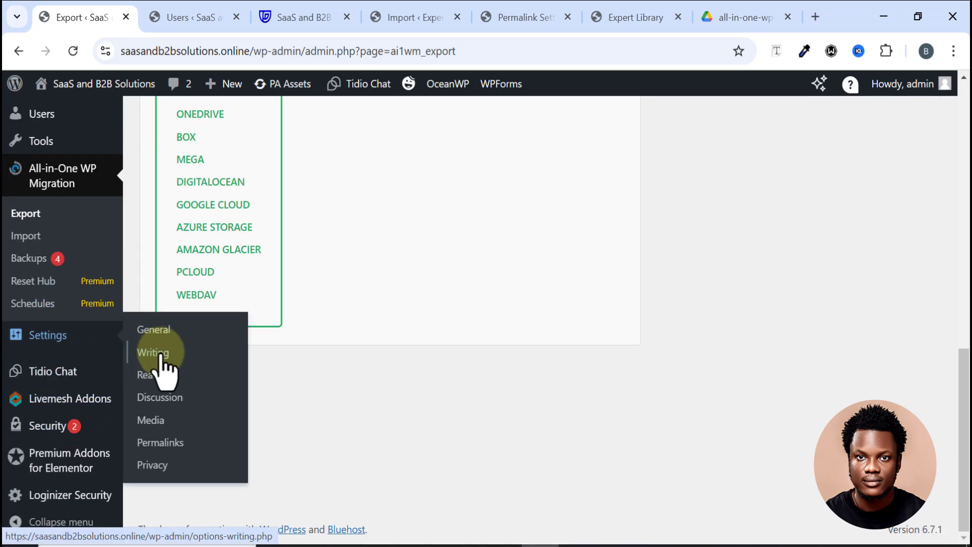
{"action": "left_click", "coordinate": [165, 439]}
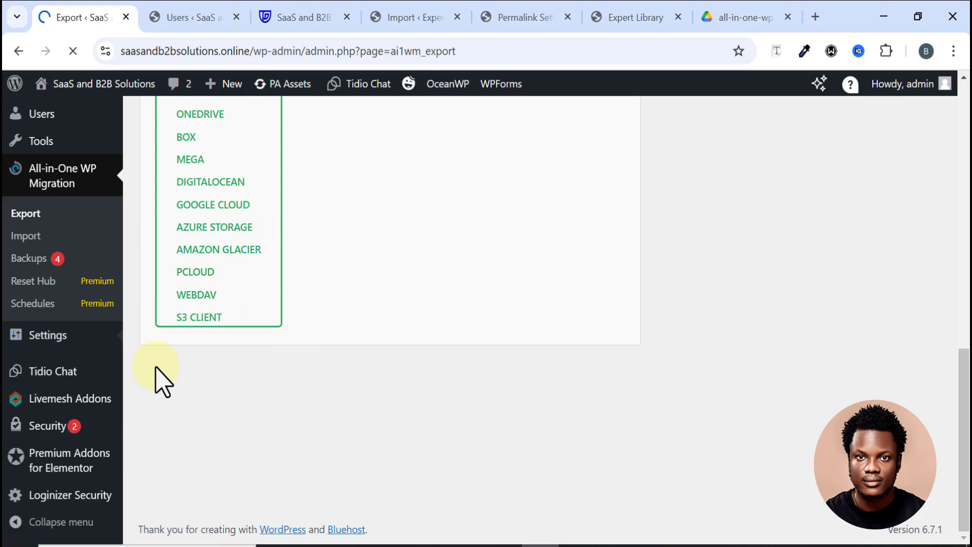
{"action": "scroll", "coordinate": [256, 363], "scroll_direction": "down", "scroll_amount": 10}
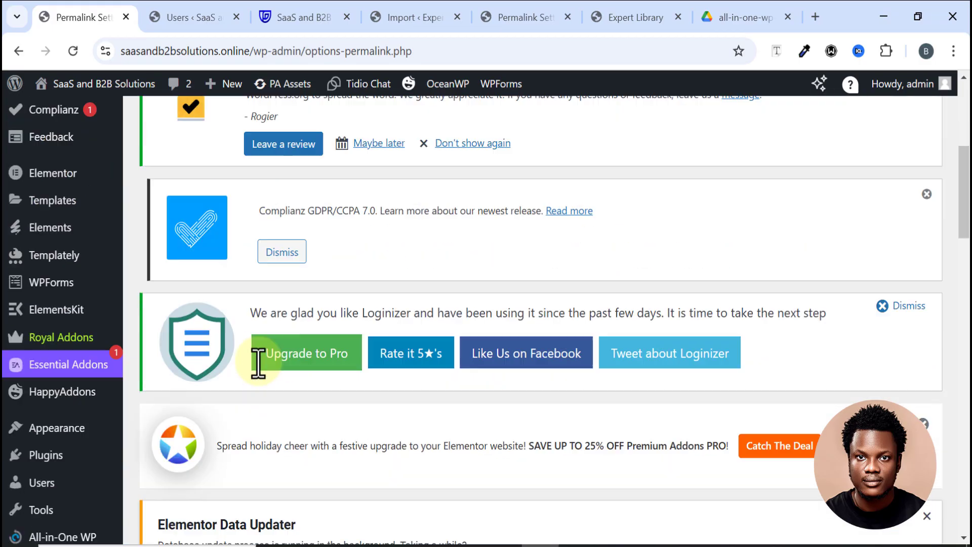
{"action": "scroll", "coordinate": [263, 374], "scroll_direction": "down", "scroll_amount": 15}
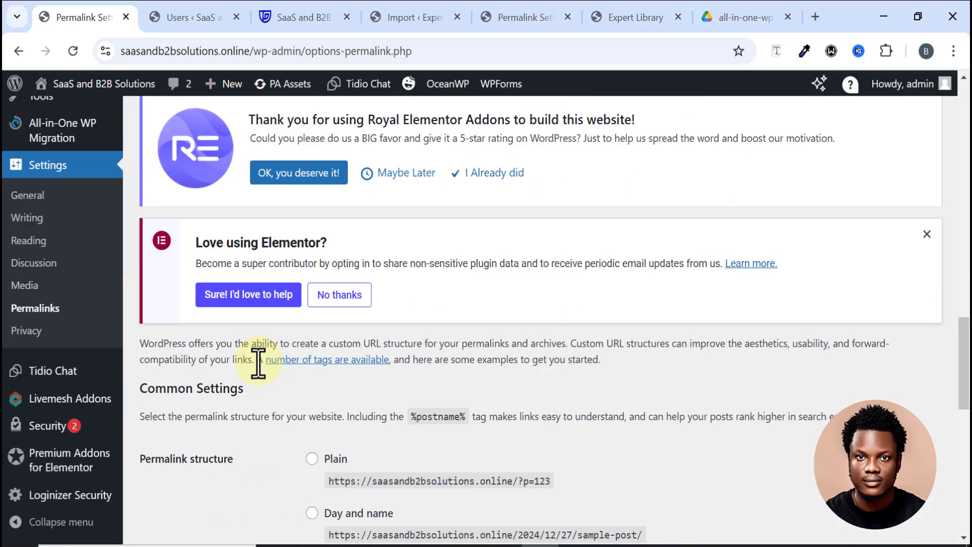
{"action": "scroll", "coordinate": [211, 263], "scroll_direction": "down", "scroll_amount": 2}
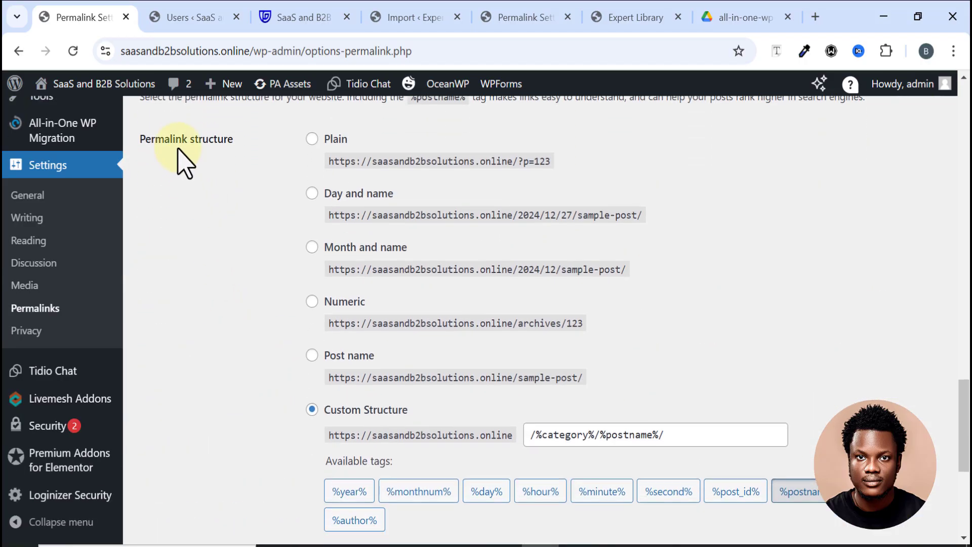
{"action": "scroll", "coordinate": [332, 291], "scroll_direction": "down", "scroll_amount": 4}
{"action": "scroll", "coordinate": [364, 273], "scroll_direction": "up", "scroll_amount": 2}
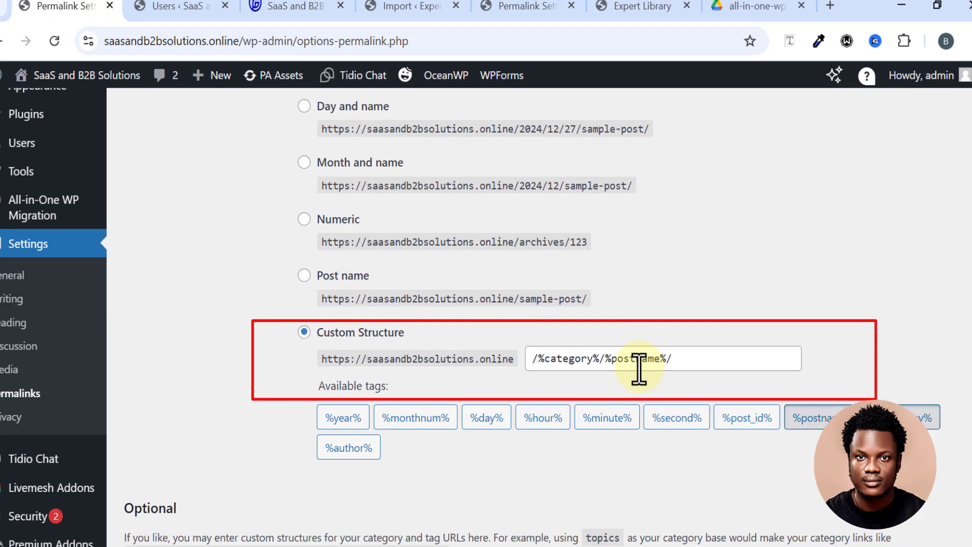
{"action": "left_click", "coordinate": [412, 19]}
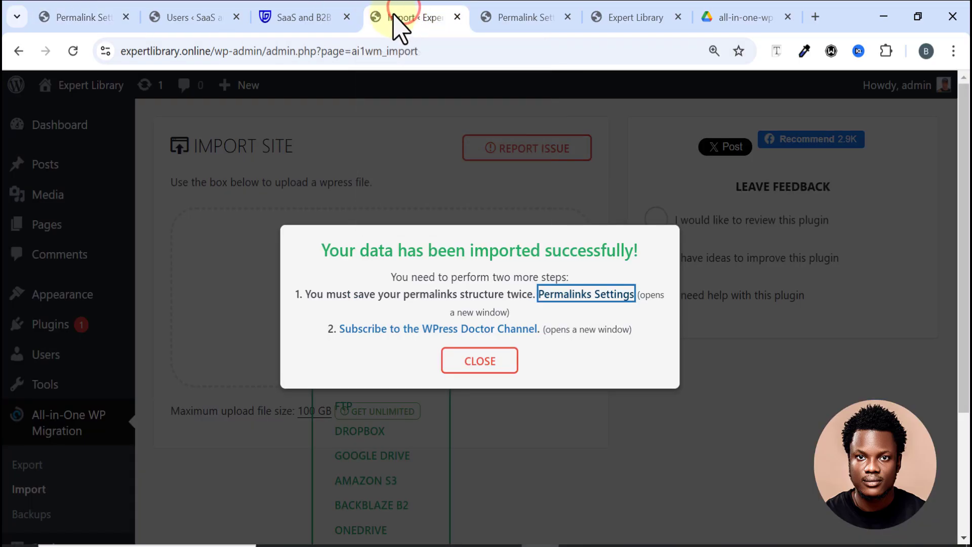
Step: Compare the new site's permalink settings against the old site's /%category%/%postname%/ structure
{"action": "left_click", "coordinate": [314, 18]}
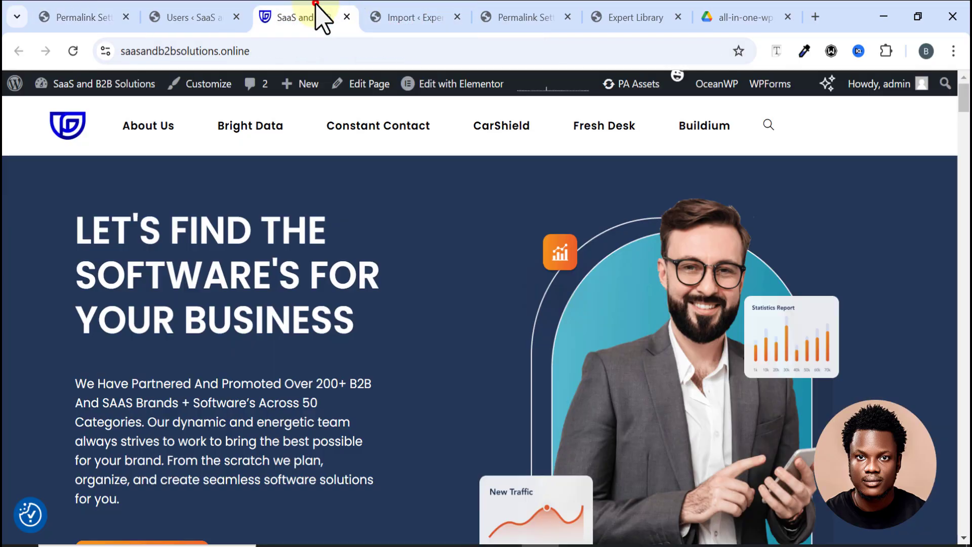
{"action": "left_click", "coordinate": [506, 20]}
{"action": "scroll", "coordinate": [169, 162], "scroll_direction": "up", "scroll_amount": 3}
{"action": "scroll", "coordinate": [377, 344], "scroll_direction": "down", "scroll_amount": 3}
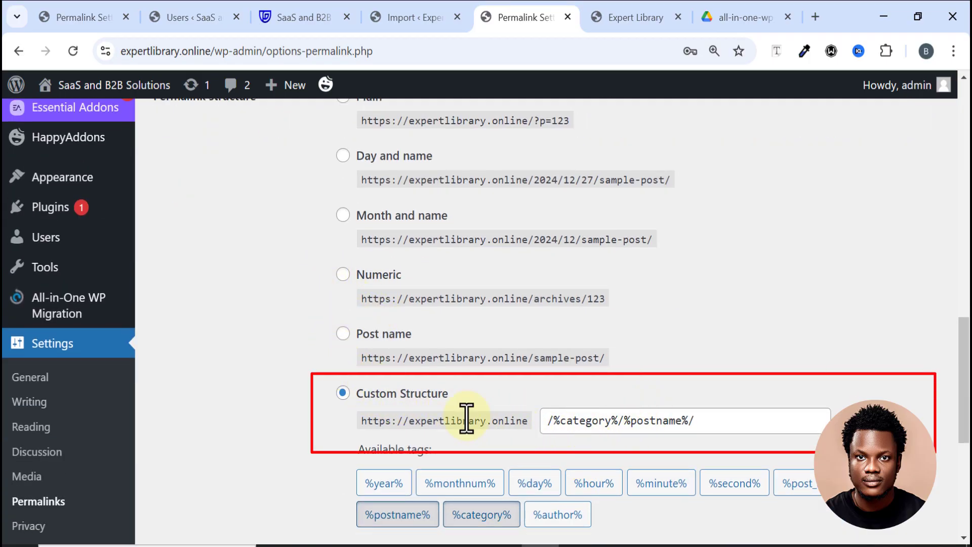
{"action": "scroll", "coordinate": [289, 383], "scroll_direction": "up", "scroll_amount": 2}
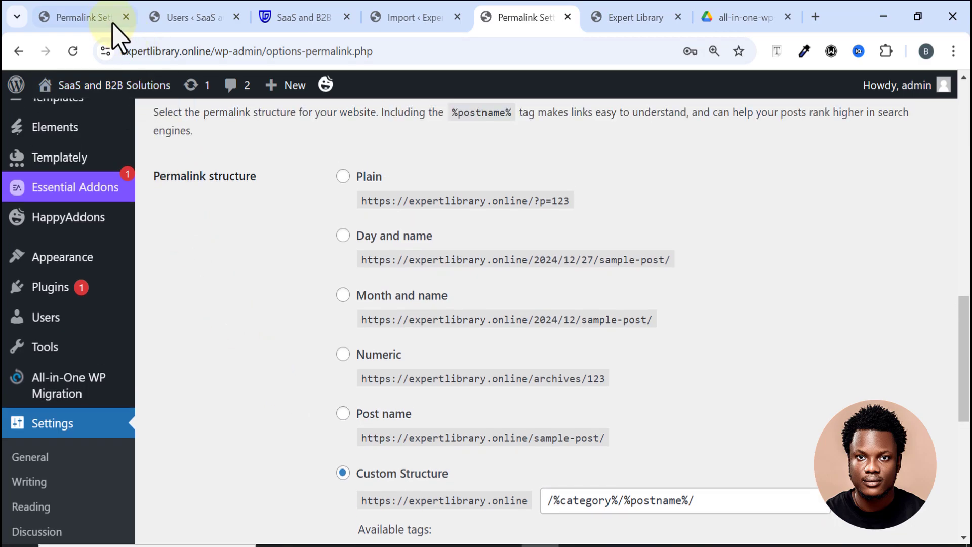
{"action": "left_click", "coordinate": [82, 16]}
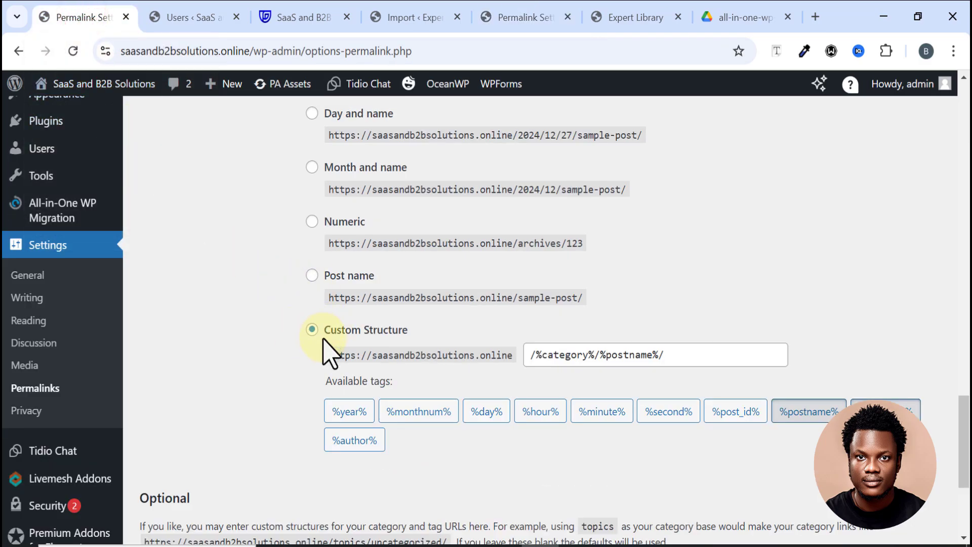
{"action": "left_click", "coordinate": [501, 17]}
Step: Check the new site's Custom Structure, then follow the import notice's WPress Doctor subscribe link
{"action": "scroll", "coordinate": [344, 405], "scroll_direction": "down", "scroll_amount": 3}
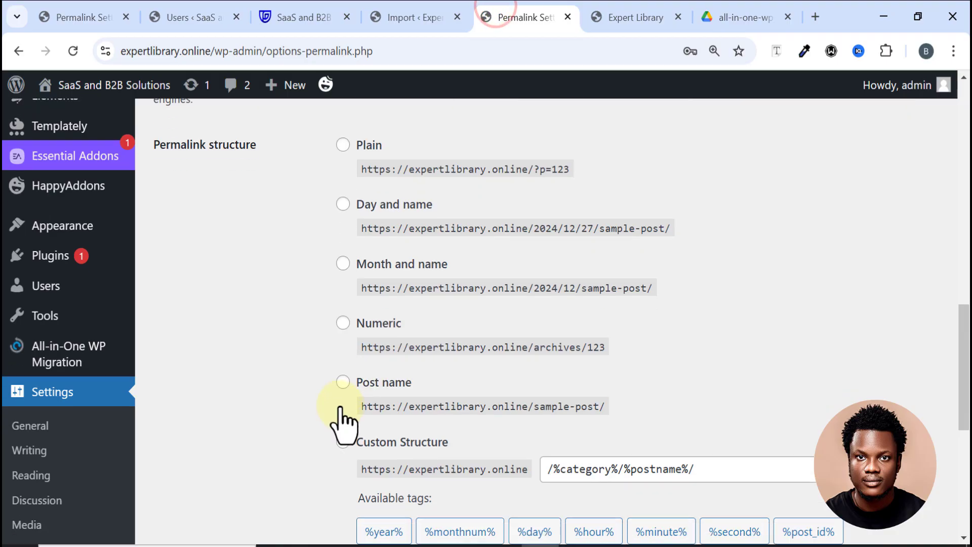
{"action": "scroll", "coordinate": [372, 413], "scroll_direction": "down", "scroll_amount": 5}
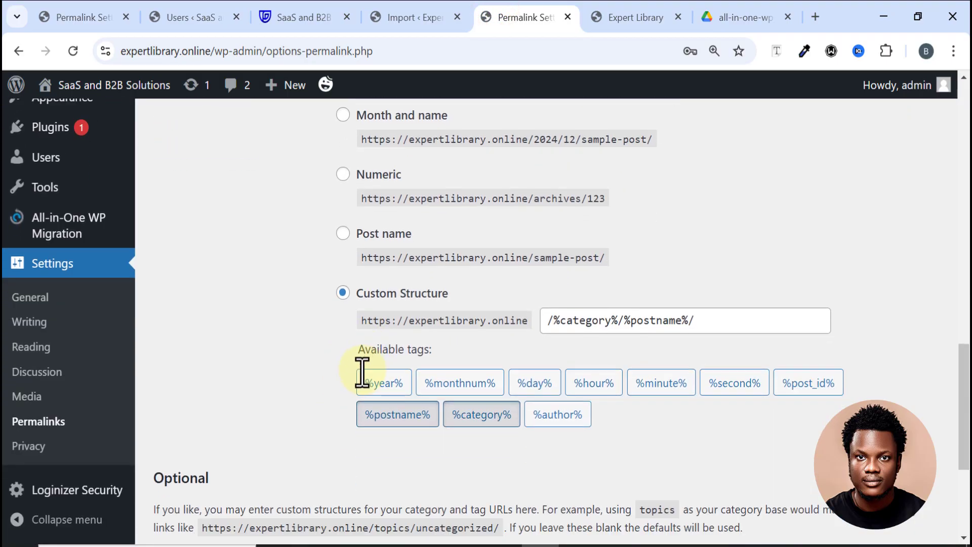
{"action": "scroll", "coordinate": [365, 248], "scroll_direction": "down", "scroll_amount": 2}
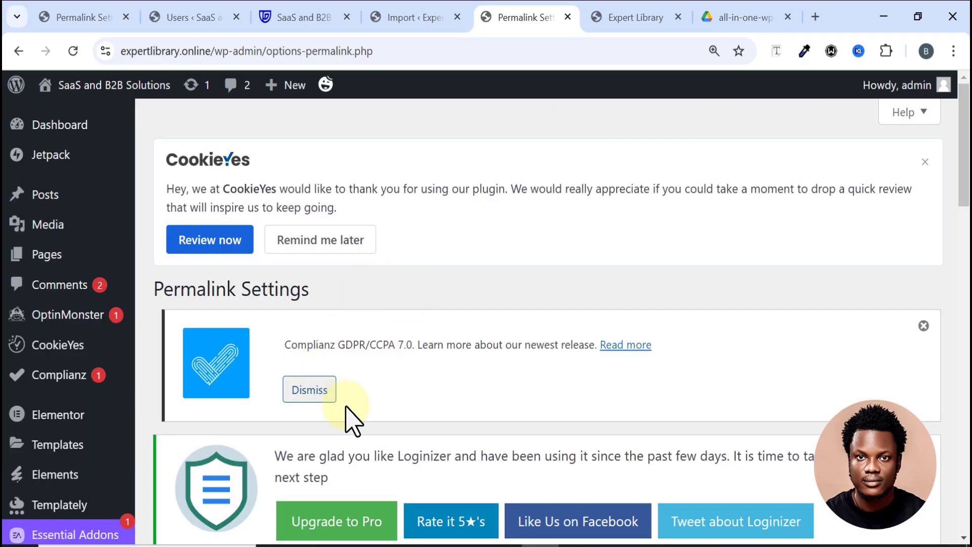
{"action": "left_click", "coordinate": [402, 20]}
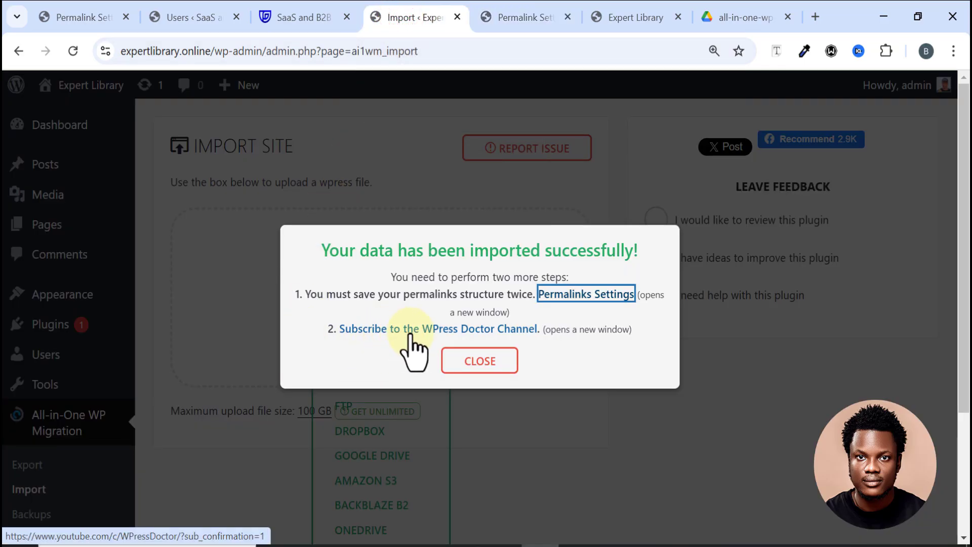
{"action": "left_click", "coordinate": [466, 333]}
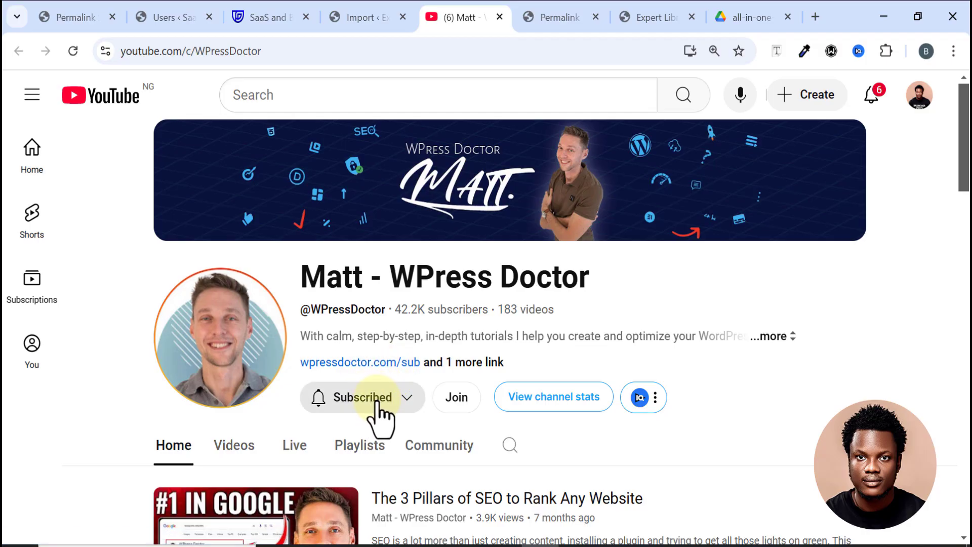
Step: Look over the WPress Doctor YouTube channel page: 42.2K subscribers, 183 videos, already subscribed
{"action": "scroll", "coordinate": [347, 405], "scroll_direction": "down", "scroll_amount": 2}
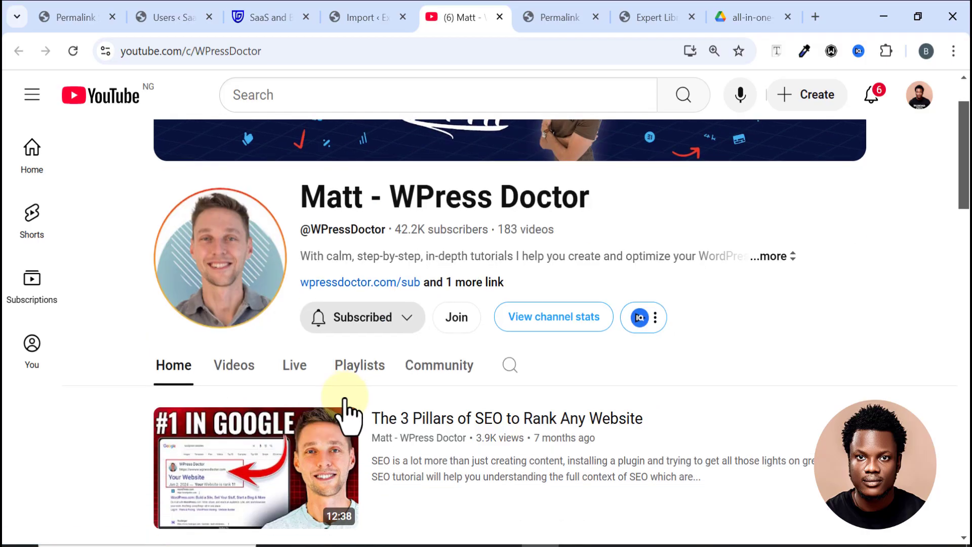
{"action": "scroll", "coordinate": [346, 402], "scroll_direction": "up", "scroll_amount": 2}
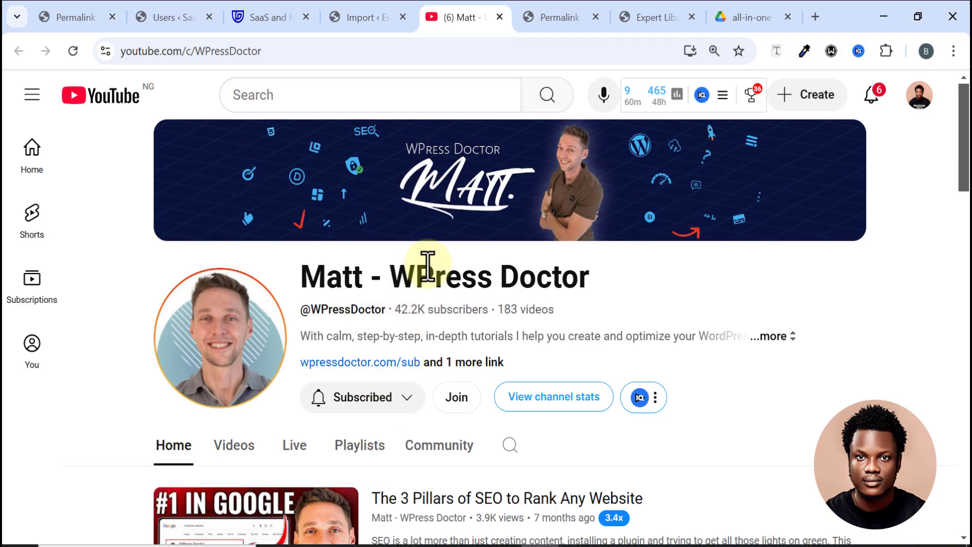
Step: Dismiss the new site's import-success message and open expertlibrary.online's public homepage
{"action": "left_click", "coordinate": [533, 18]}
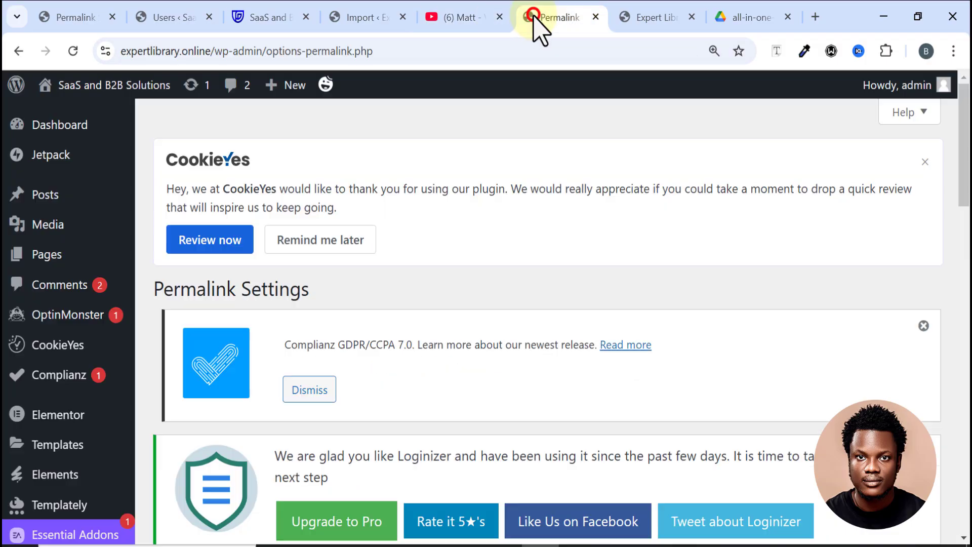
{"action": "left_click", "coordinate": [461, 15]}
{"action": "left_click", "coordinate": [372, 19]}
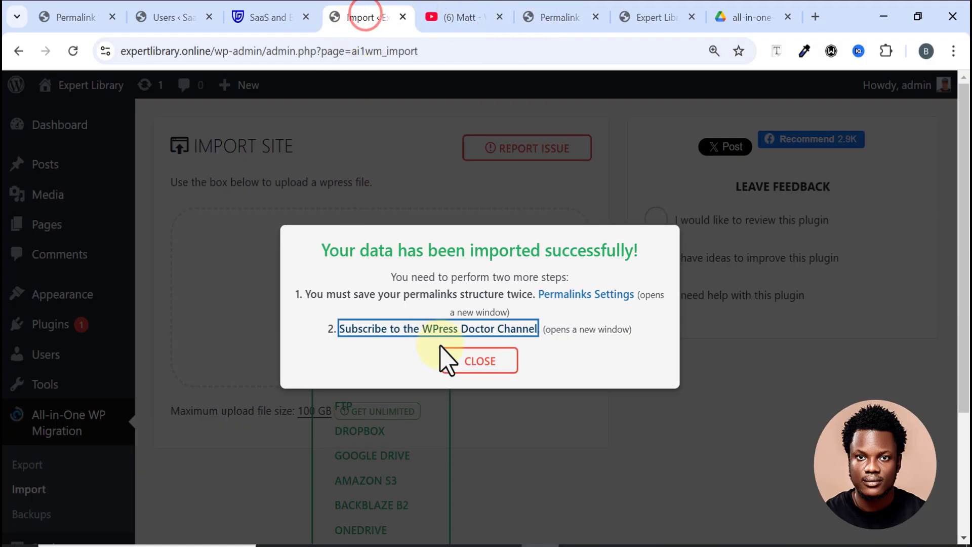
{"action": "left_click", "coordinate": [480, 361]}
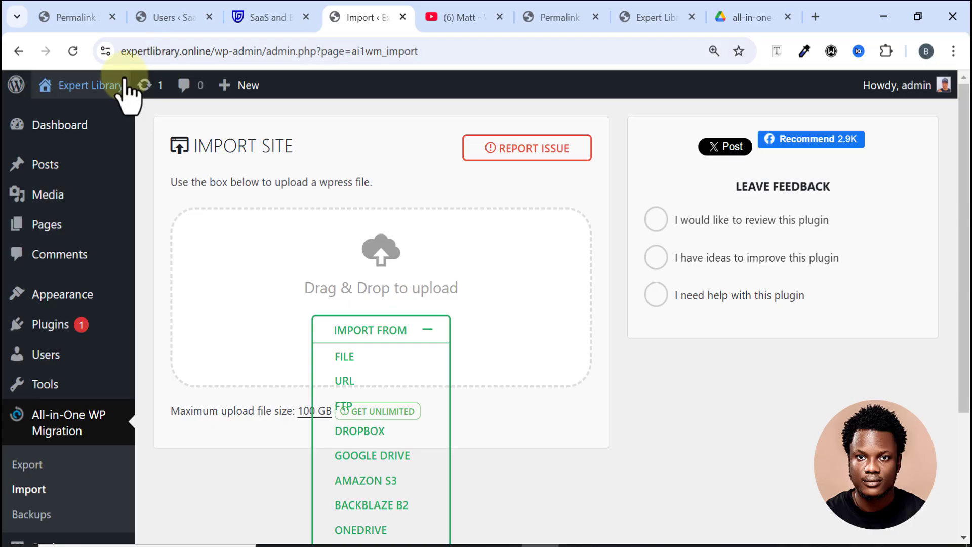
{"action": "mouse_move", "coordinate": [103, 86]}
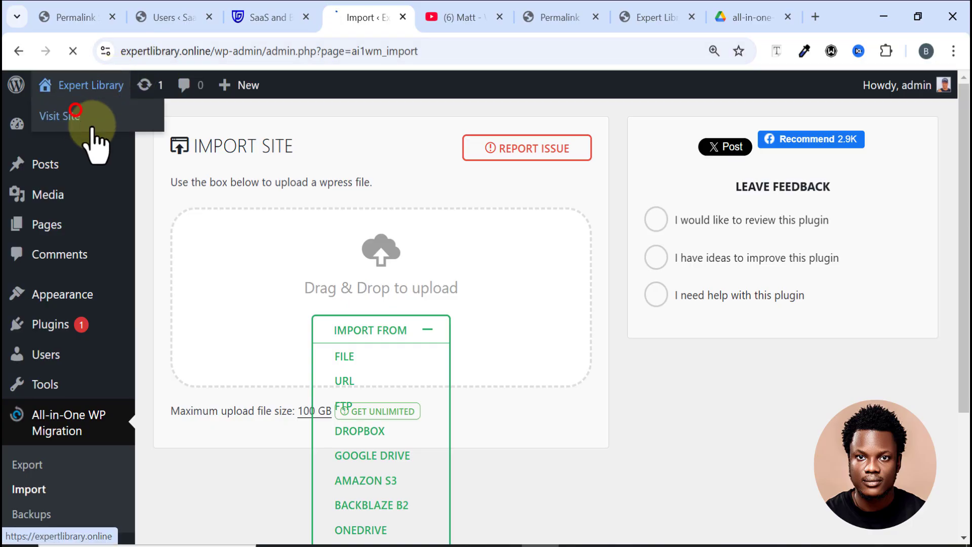
{"action": "left_click", "coordinate": [75, 110]}
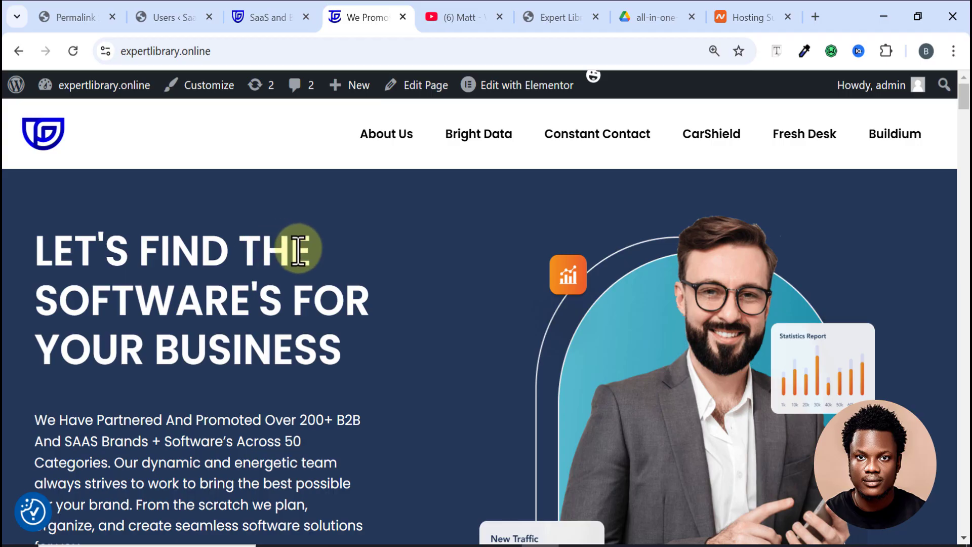
Step: Scroll through the migrated homepage's hero and Our Categories sections, then back up
{"action": "scroll", "coordinate": [357, 253], "scroll_direction": "down", "scroll_amount": 5}
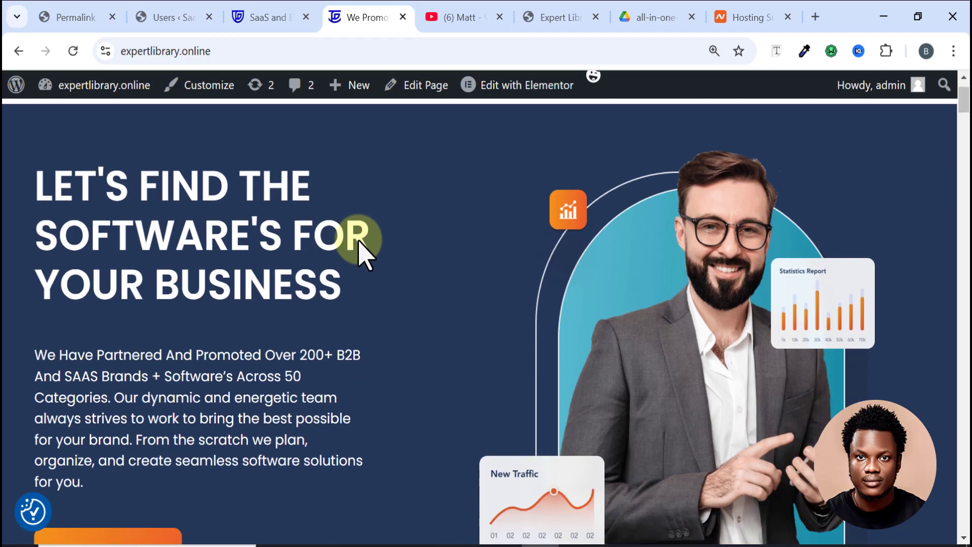
{"action": "scroll", "coordinate": [359, 242], "scroll_direction": "down", "scroll_amount": 8}
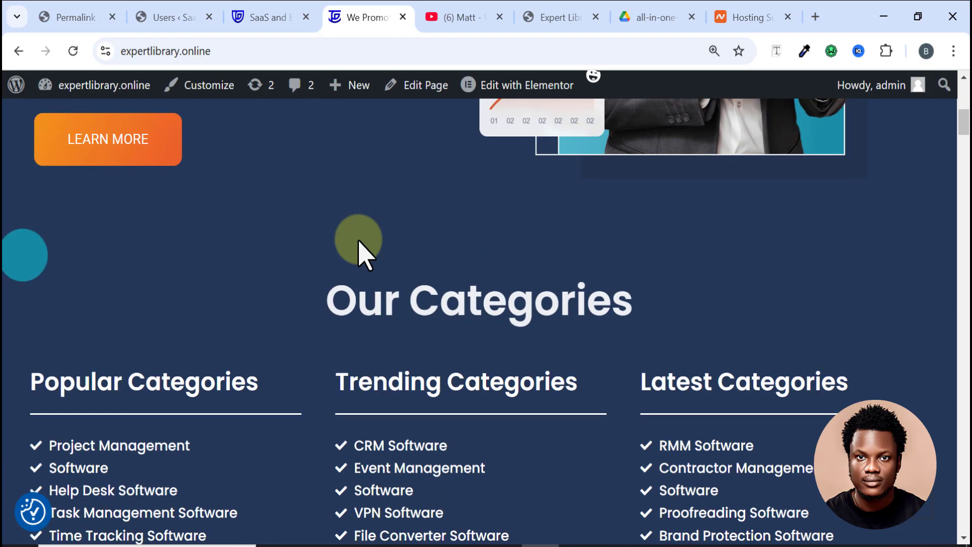
{"action": "scroll", "coordinate": [359, 253], "scroll_direction": "down", "scroll_amount": 6}
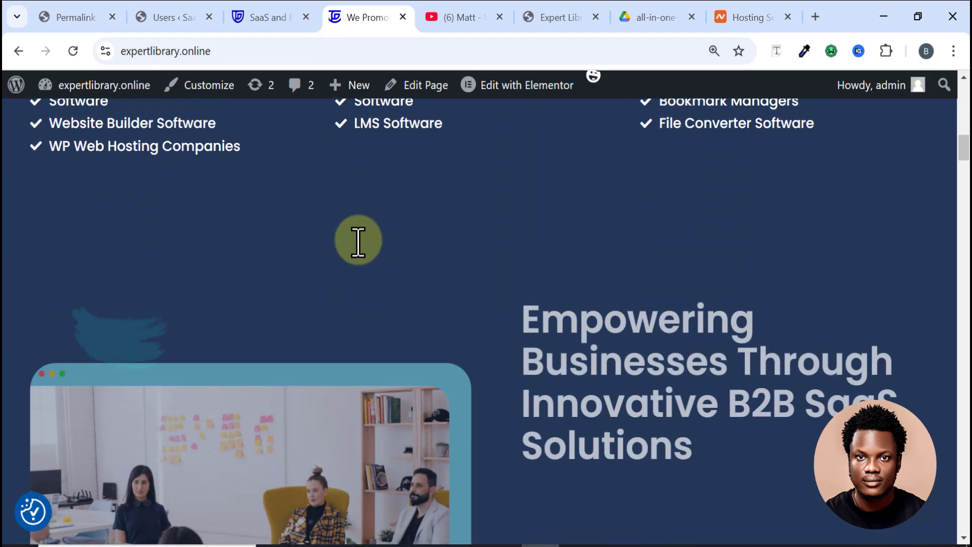
{"action": "scroll", "coordinate": [359, 253], "scroll_direction": "down", "scroll_amount": 8}
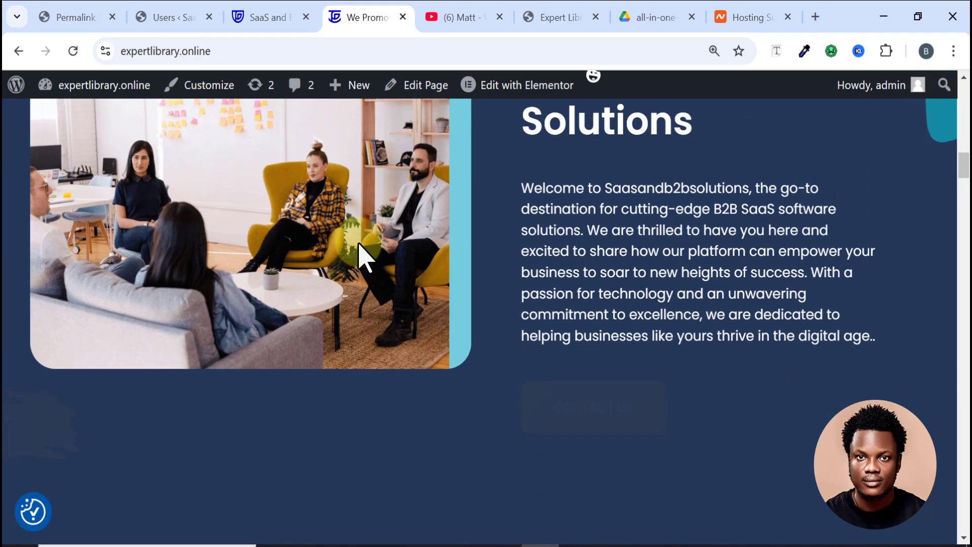
{"action": "scroll", "coordinate": [359, 253], "scroll_direction": "down", "scroll_amount": 11}
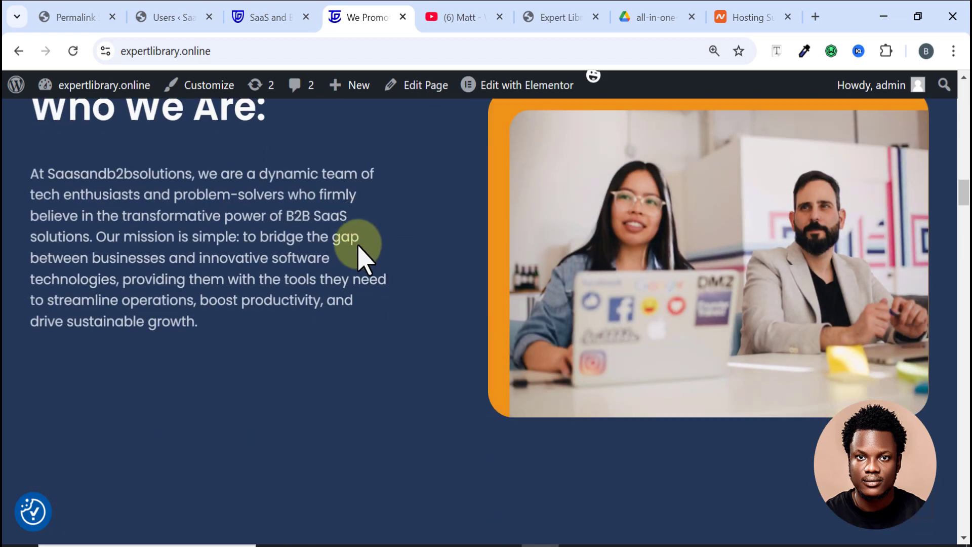
{"action": "scroll", "coordinate": [359, 253], "scroll_direction": "down", "scroll_amount": 8}
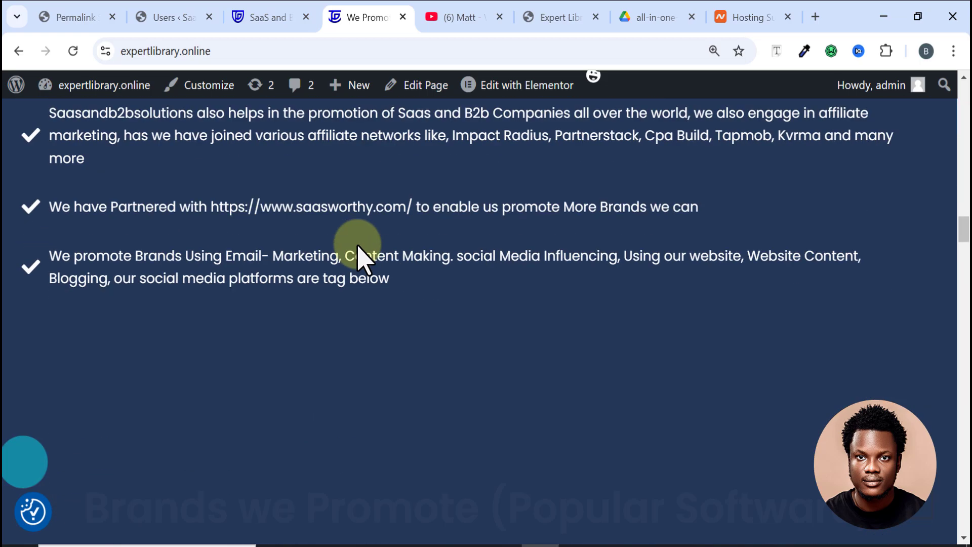
{"action": "scroll", "coordinate": [359, 253], "scroll_direction": "up", "scroll_amount": 20}
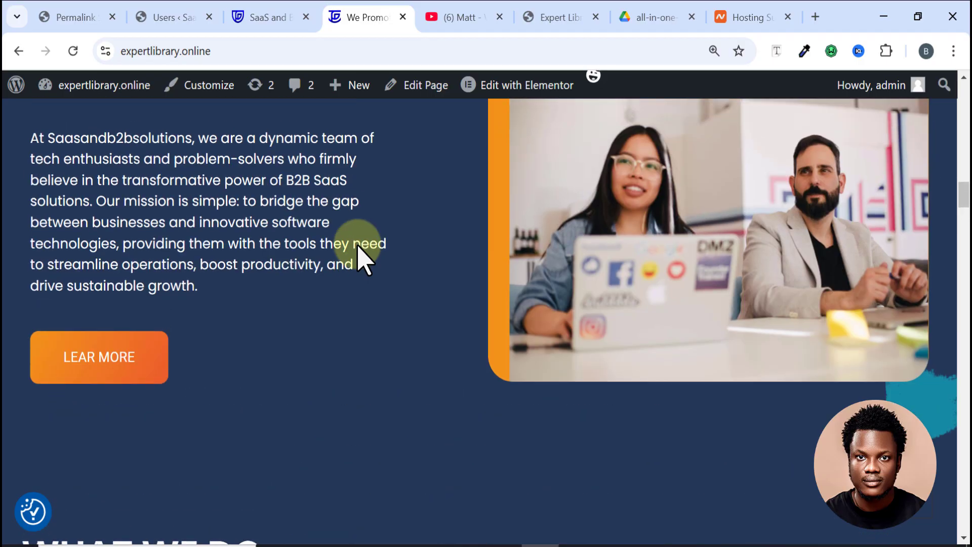
{"action": "scroll", "coordinate": [359, 247], "scroll_direction": "up", "scroll_amount": 8}
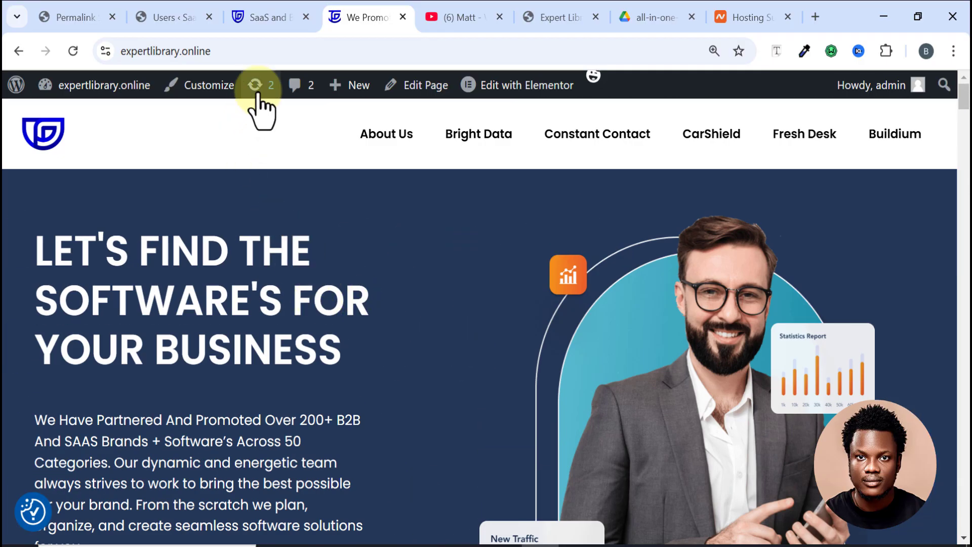
Step: Compare the original saasandb2bsolutions homepage with the migrated expertlibrary.online homepage
{"action": "left_click", "coordinate": [267, 23]}
{"action": "scroll", "coordinate": [354, 276], "scroll_direction": "down", "scroll_amount": 3}
{"action": "scroll", "coordinate": [354, 278], "scroll_direction": "down", "scroll_amount": 16}
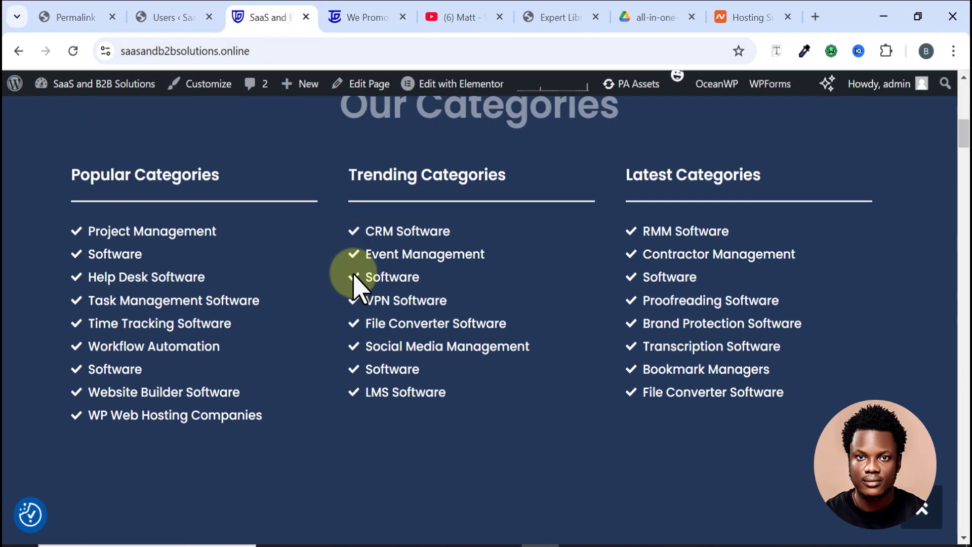
{"action": "scroll", "coordinate": [355, 284], "scroll_direction": "down", "scroll_amount": 3}
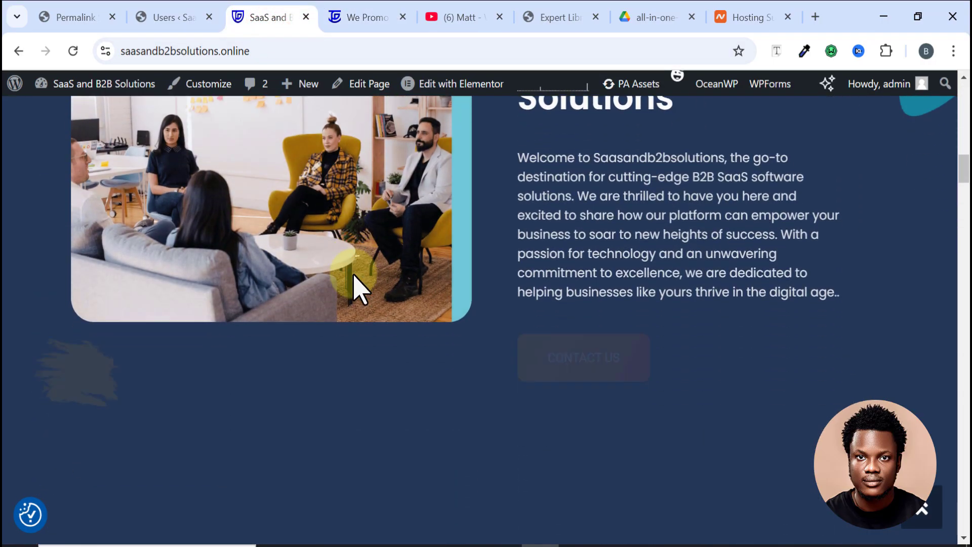
{"action": "left_click", "coordinate": [373, 26]}
{"action": "scroll", "coordinate": [449, 306], "scroll_direction": "down", "scroll_amount": 4}
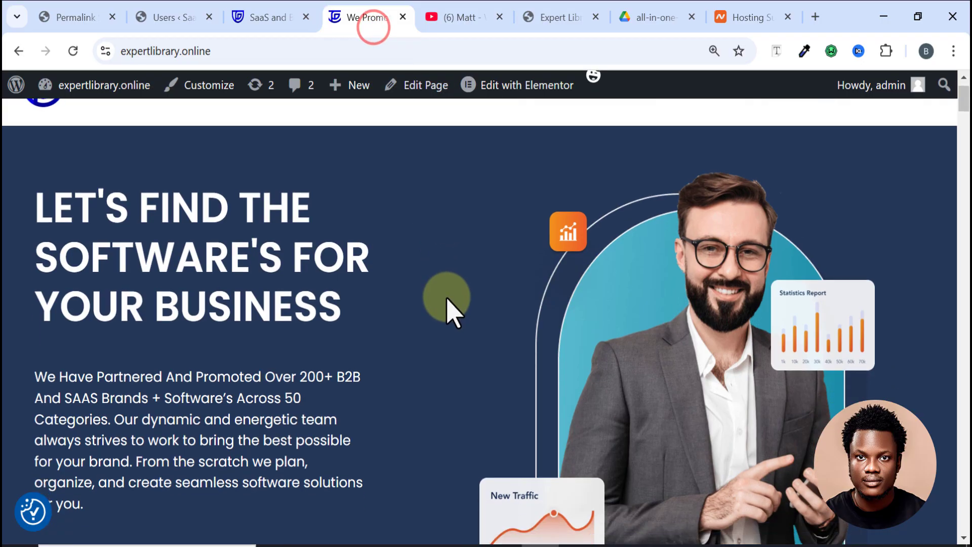
{"action": "scroll", "coordinate": [448, 300], "scroll_direction": "up", "scroll_amount": 5}
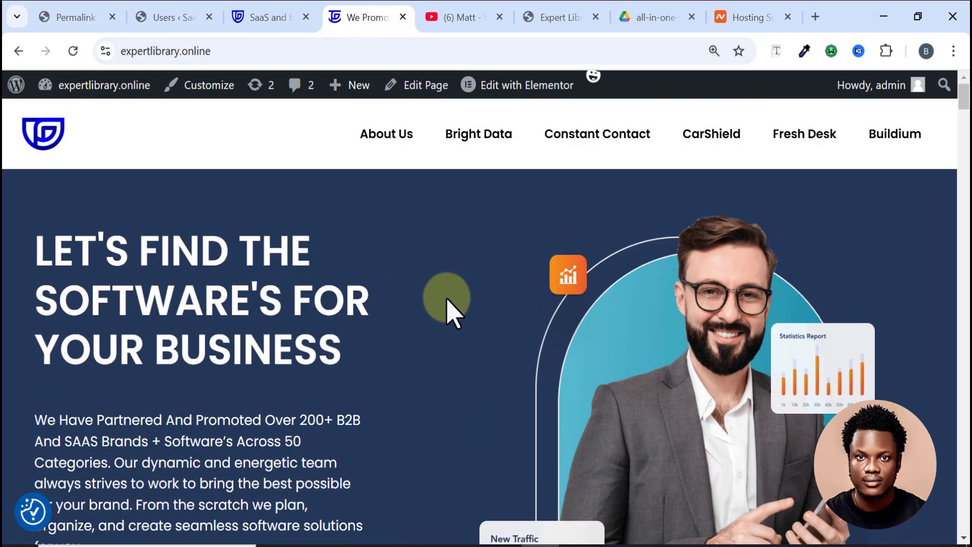
Step: Open and scroll the migrated site's About Us page
{"action": "left_click", "coordinate": [393, 142]}
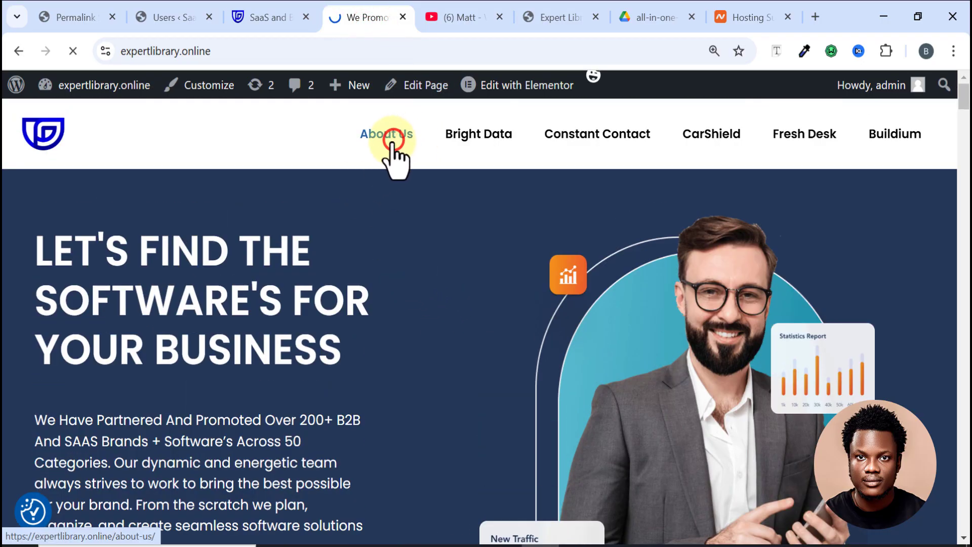
{"action": "scroll", "coordinate": [379, 345], "scroll_direction": "down", "scroll_amount": 8}
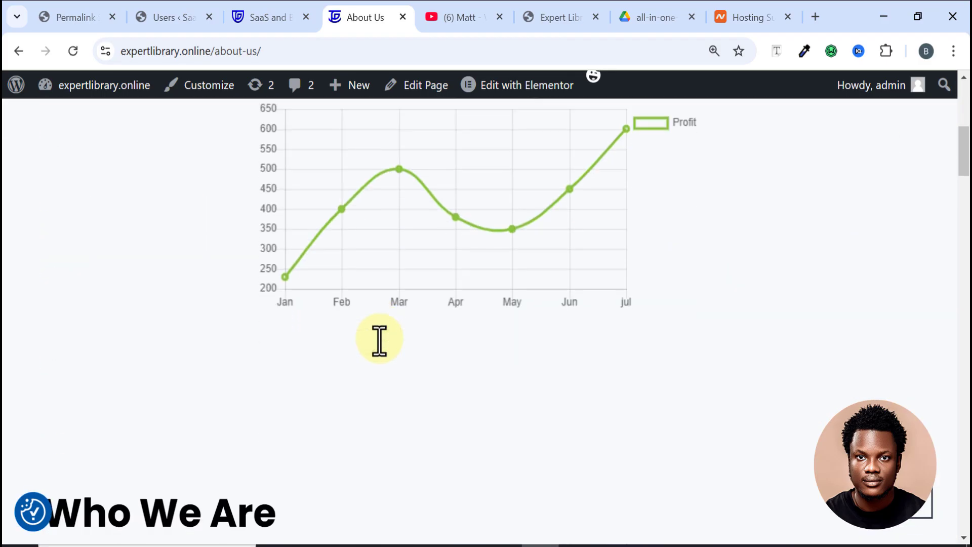
{"action": "scroll", "coordinate": [379, 340], "scroll_direction": "down", "scroll_amount": 3}
{"action": "scroll", "coordinate": [401, 354], "scroll_direction": "up", "scroll_amount": 11}
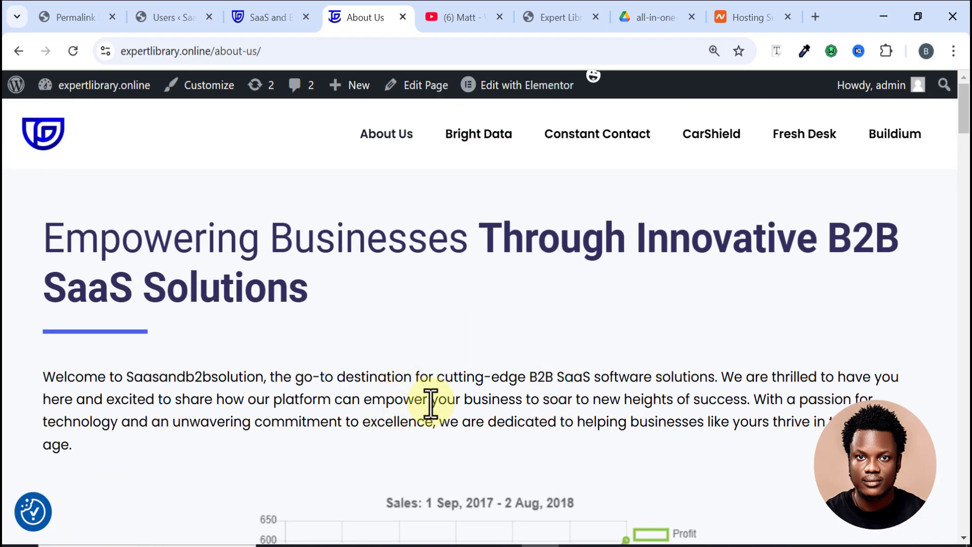
Step: Open the original site's About Us page and compare it with the migrated one
{"action": "left_click", "coordinate": [263, 18]}
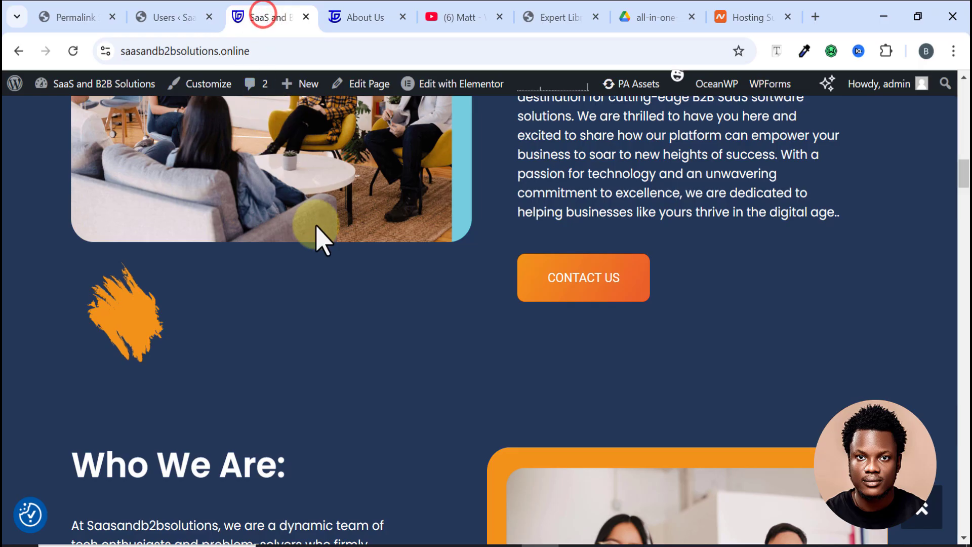
{"action": "scroll", "coordinate": [317, 228], "scroll_direction": "down", "scroll_amount": 5}
{"action": "scroll", "coordinate": [316, 229], "scroll_direction": "up", "scroll_amount": 8}
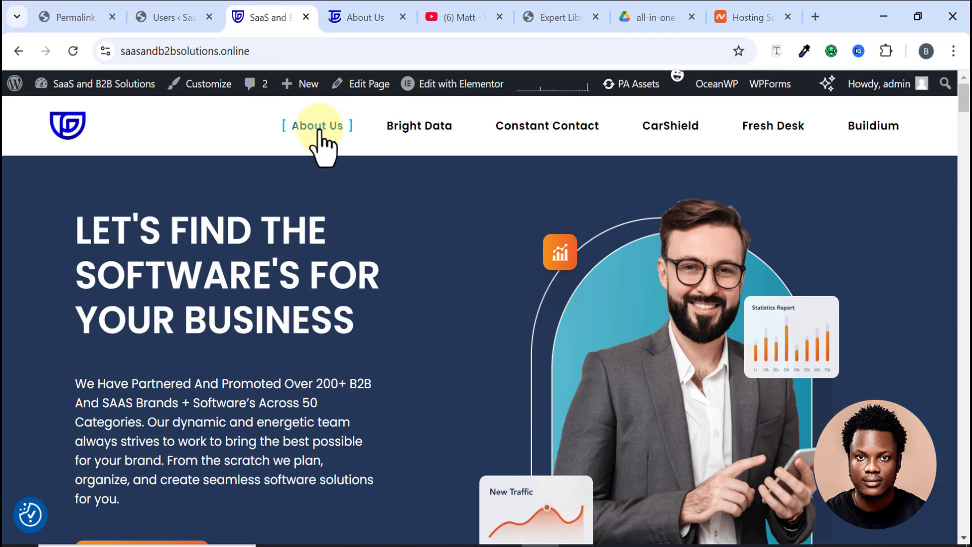
{"action": "left_click", "coordinate": [318, 126]}
{"action": "scroll", "coordinate": [319, 252], "scroll_direction": "down", "scroll_amount": 8}
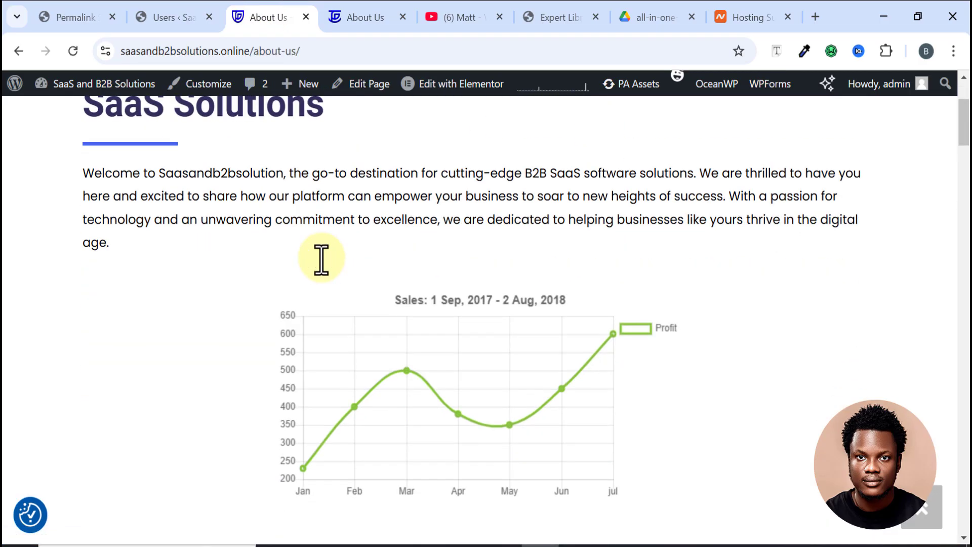
{"action": "scroll", "coordinate": [374, 321], "scroll_direction": "down", "scroll_amount": 4}
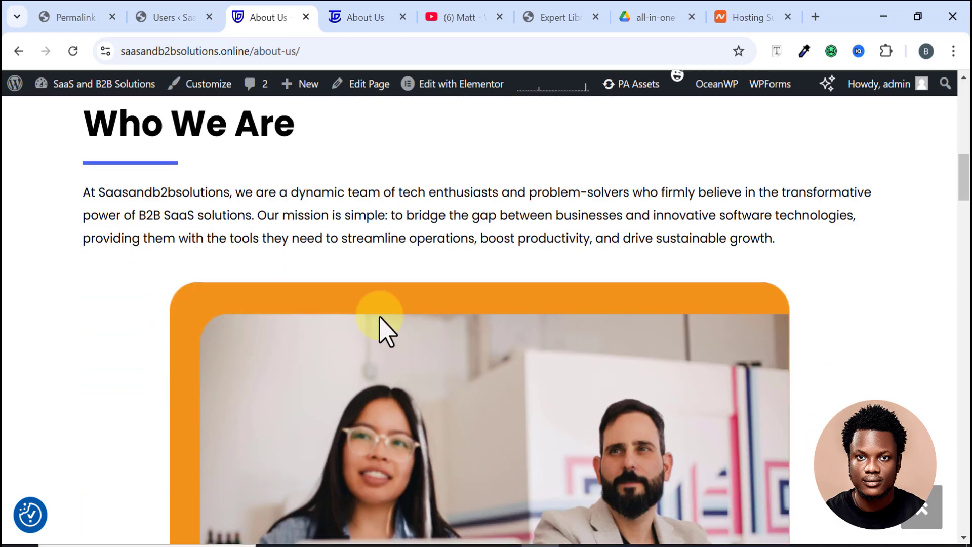
{"action": "scroll", "coordinate": [377, 328], "scroll_direction": "up", "scroll_amount": 9}
{"action": "scroll", "coordinate": [381, 330], "scroll_direction": "up", "scroll_amount": 3}
{"action": "scroll", "coordinate": [405, 304], "scroll_direction": "down", "scroll_amount": 5}
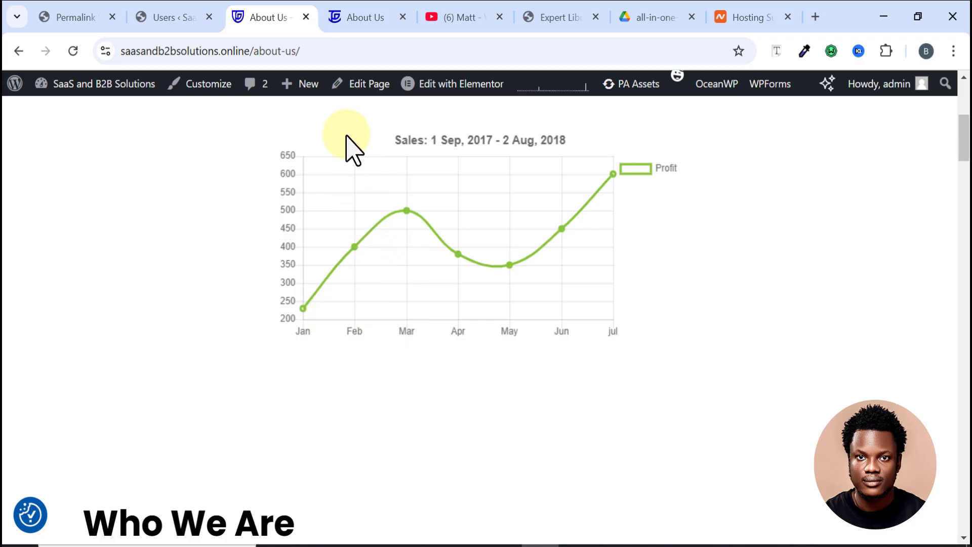
{"action": "left_click", "coordinate": [358, 18]}
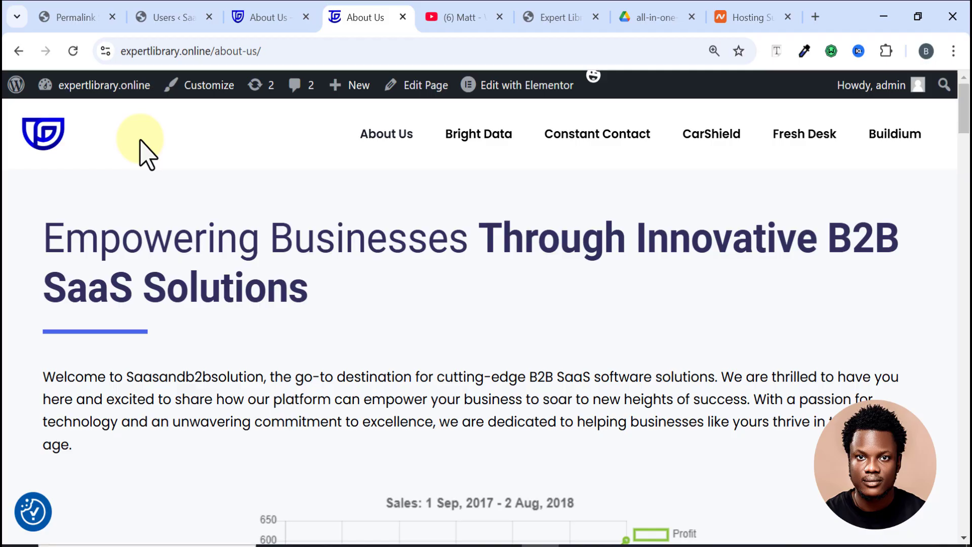
Step: Go to expertlibrary.online's installed plugins list
{"action": "mouse_move", "coordinate": [104, 92]}
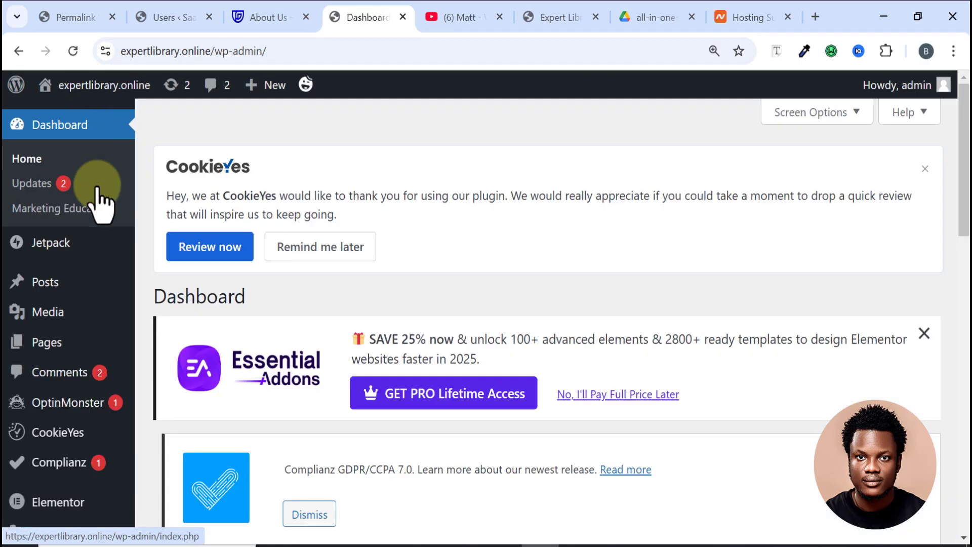
{"action": "mouse_move", "coordinate": [98, 253]}
{"action": "scroll", "coordinate": [97, 253], "scroll_direction": "down", "scroll_amount": 3}
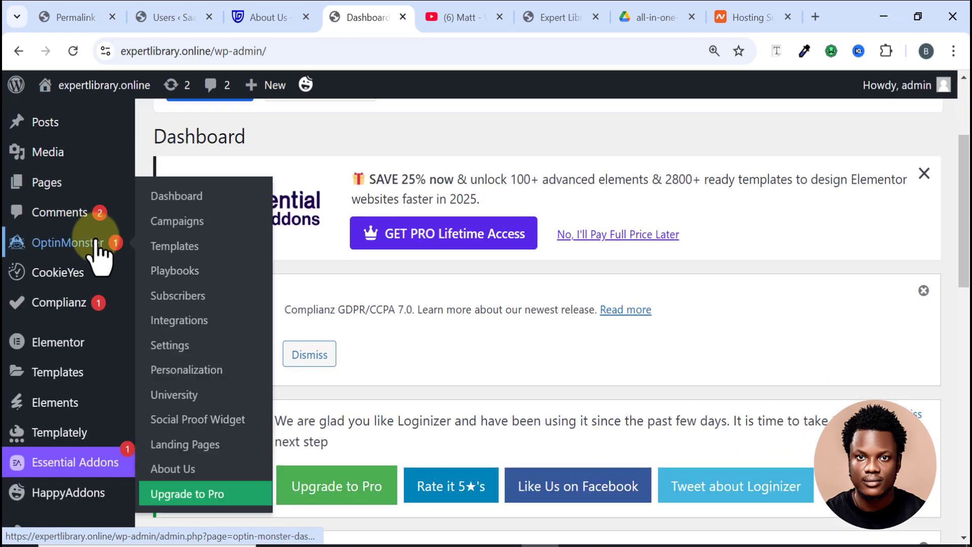
{"action": "scroll", "coordinate": [97, 253], "scroll_direction": "down", "scroll_amount": 3}
{"action": "left_click", "coordinate": [69, 394]}
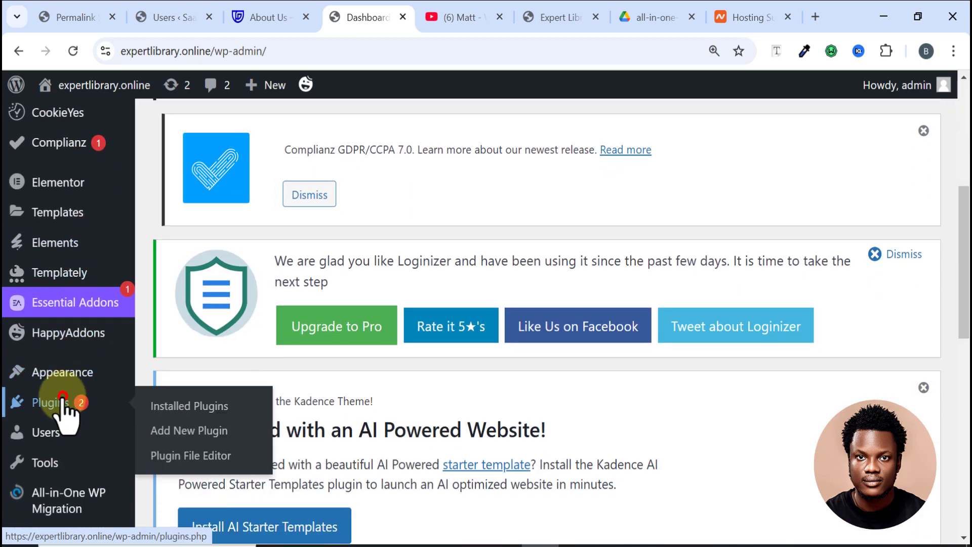
{"action": "scroll", "coordinate": [430, 288], "scroll_direction": "down", "scroll_amount": 12}
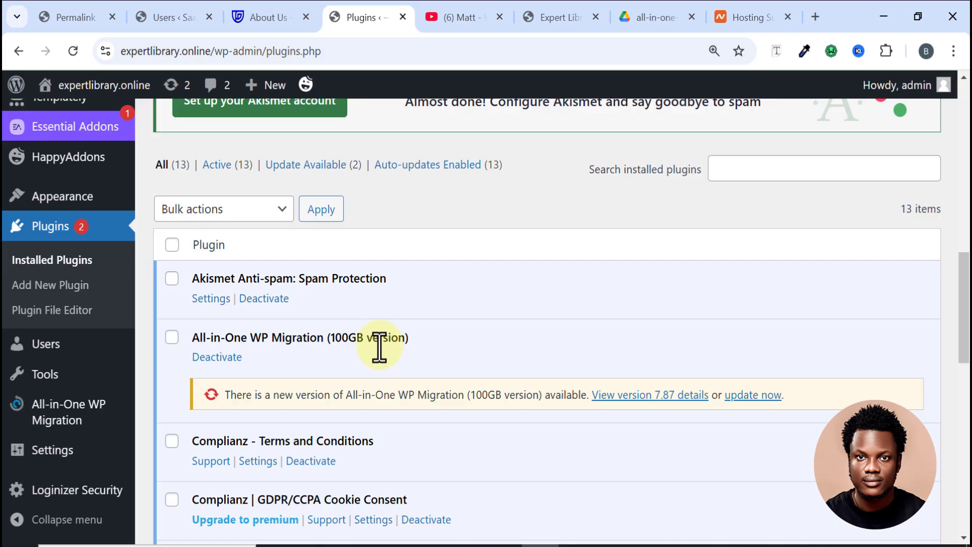
Step: Deactivate and delete All-in-One WP Migration, confirming removal of its data
{"action": "left_click", "coordinate": [228, 356]}
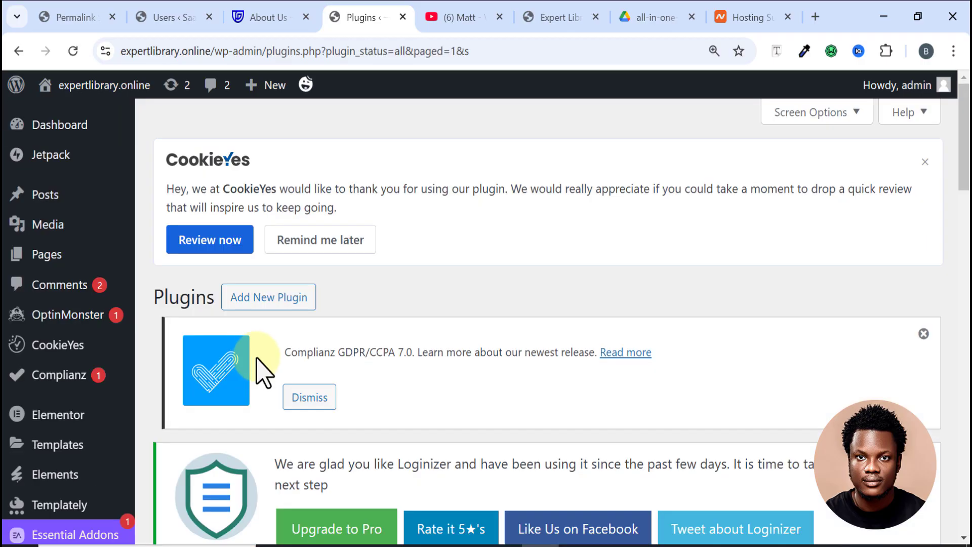
{"action": "scroll", "coordinate": [257, 374], "scroll_direction": "down", "scroll_amount": 10}
{"action": "scroll", "coordinate": [258, 373], "scroll_direction": "down", "scroll_amount": 6}
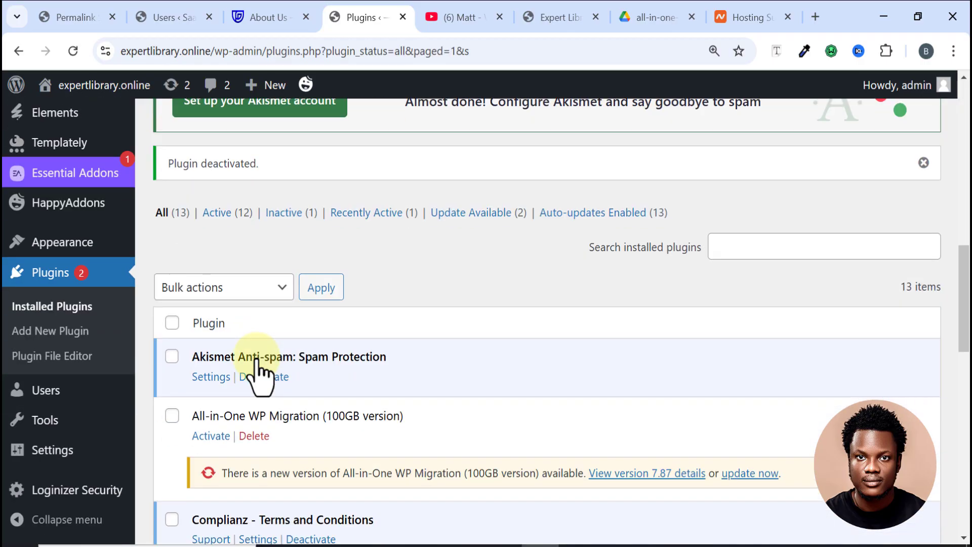
{"action": "left_click", "coordinate": [255, 356]}
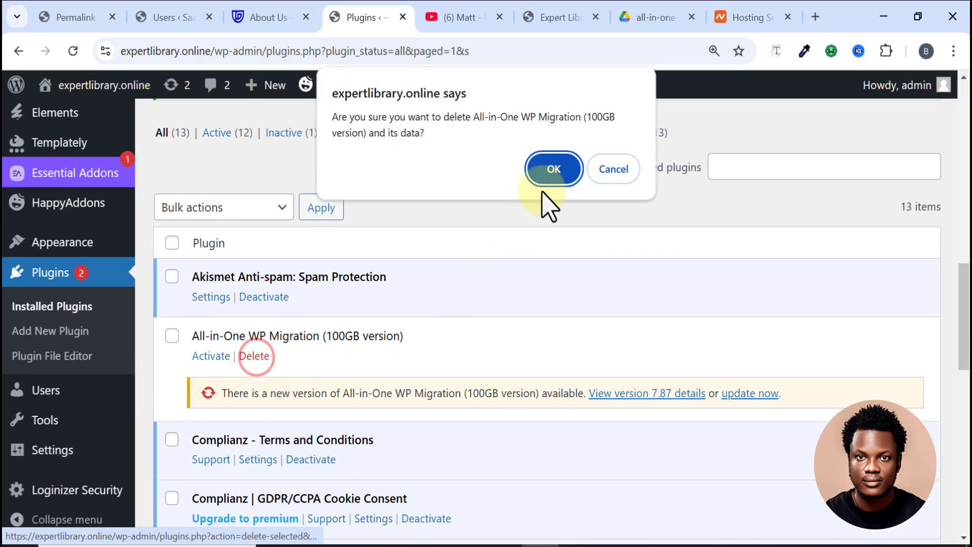
{"action": "left_click", "coordinate": [553, 169]}
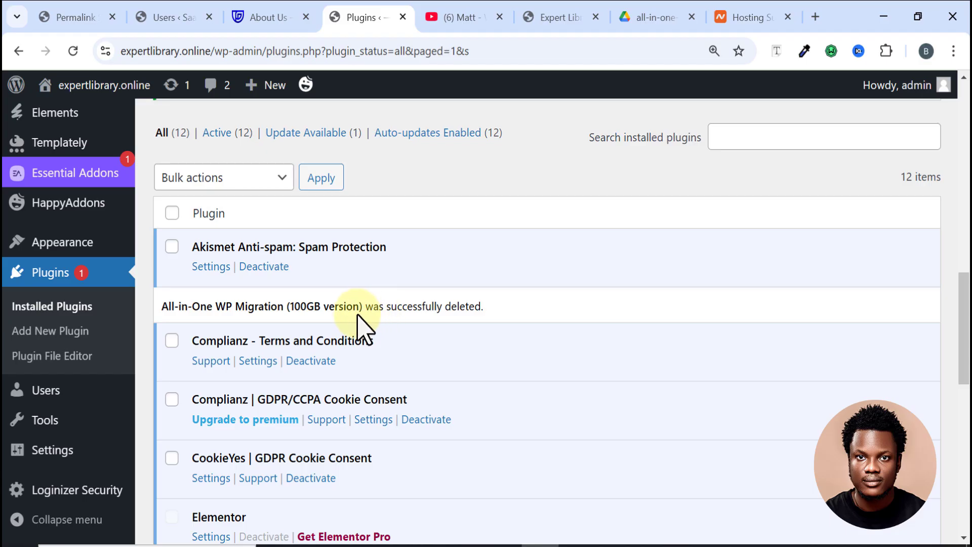
Step: Visit expertlibrary.online's live homepage and scroll past its "Let's Find the Software's for Your Business" hero
{"action": "mouse_move", "coordinate": [69, 91]}
{"action": "left_click", "coordinate": [67, 116]}
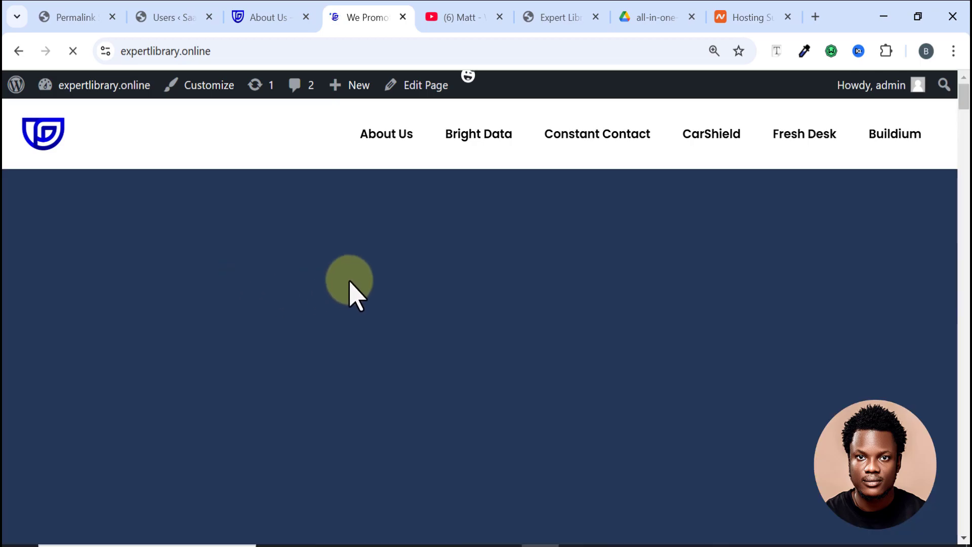
{"action": "scroll", "coordinate": [359, 290], "scroll_direction": "down", "scroll_amount": 5}
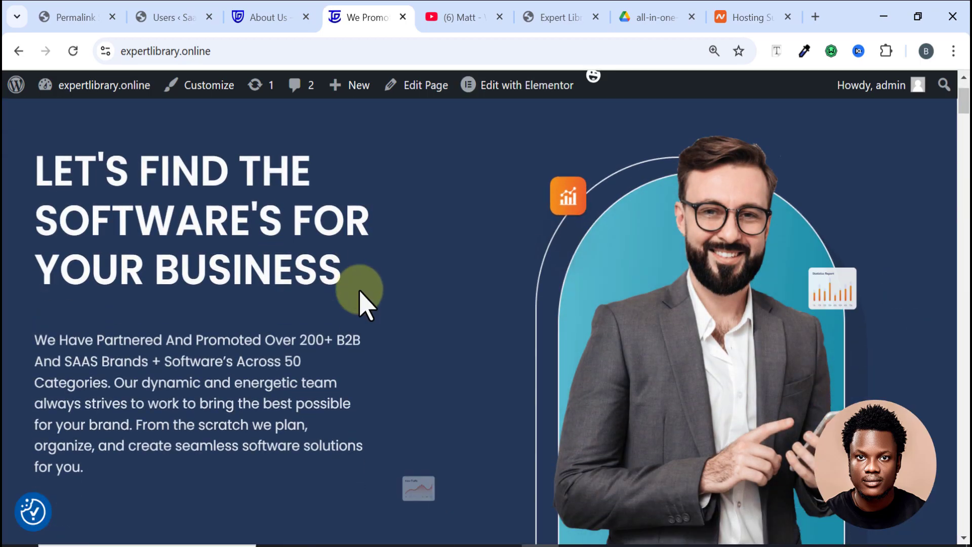
{"action": "scroll", "coordinate": [361, 292], "scroll_direction": "up", "scroll_amount": 3}
{"action": "scroll", "coordinate": [360, 292], "scroll_direction": "up", "scroll_amount": 2}
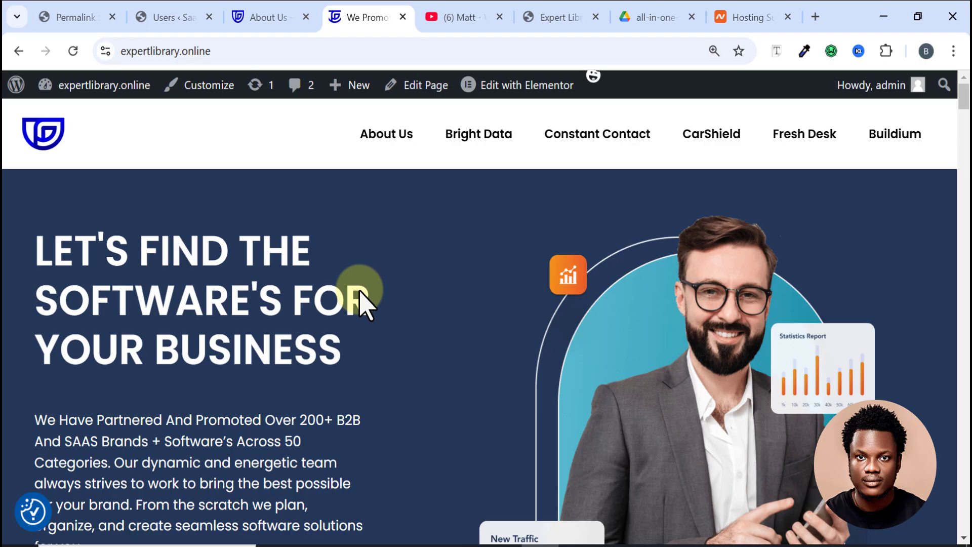